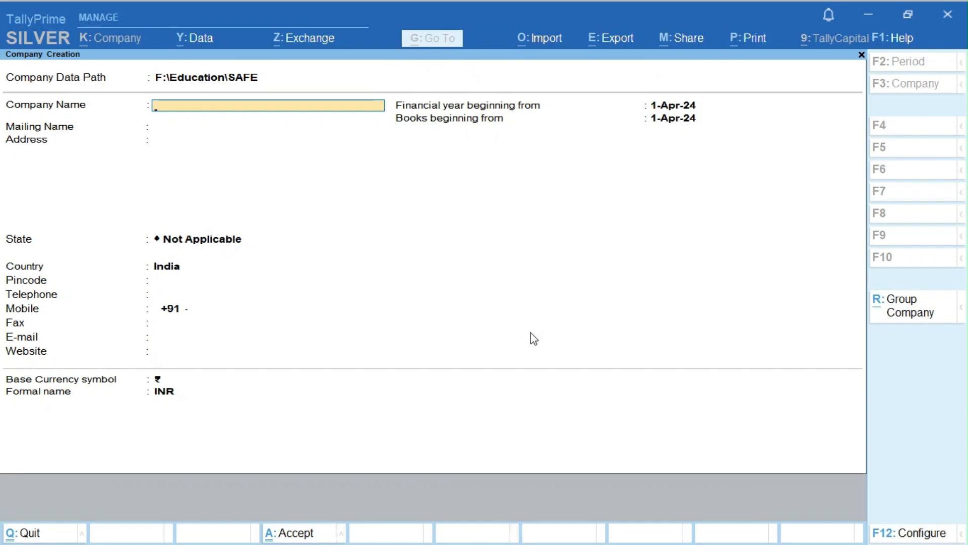
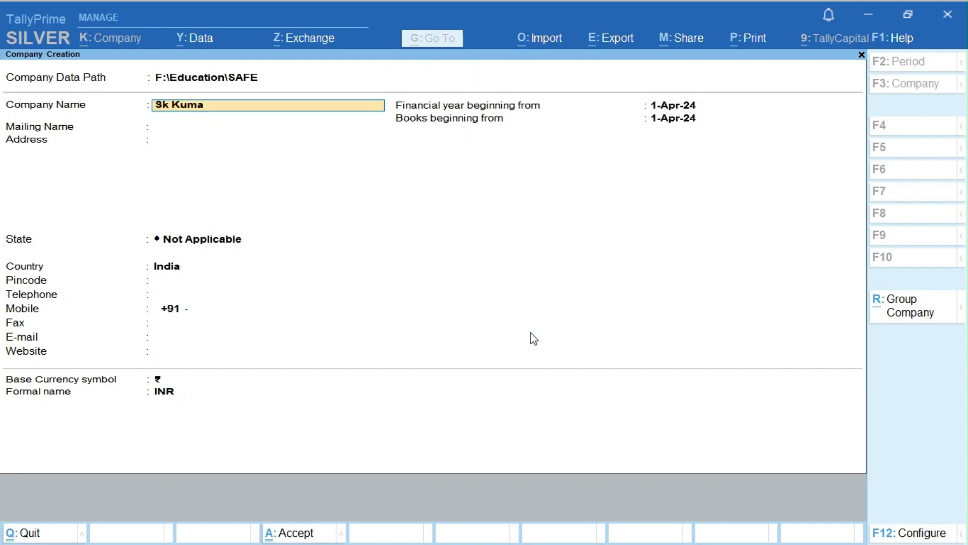
- Create a new company under the owner's name with state Delhi, keeping default contact and year details
key(Return)
key(Return)
key(Return)
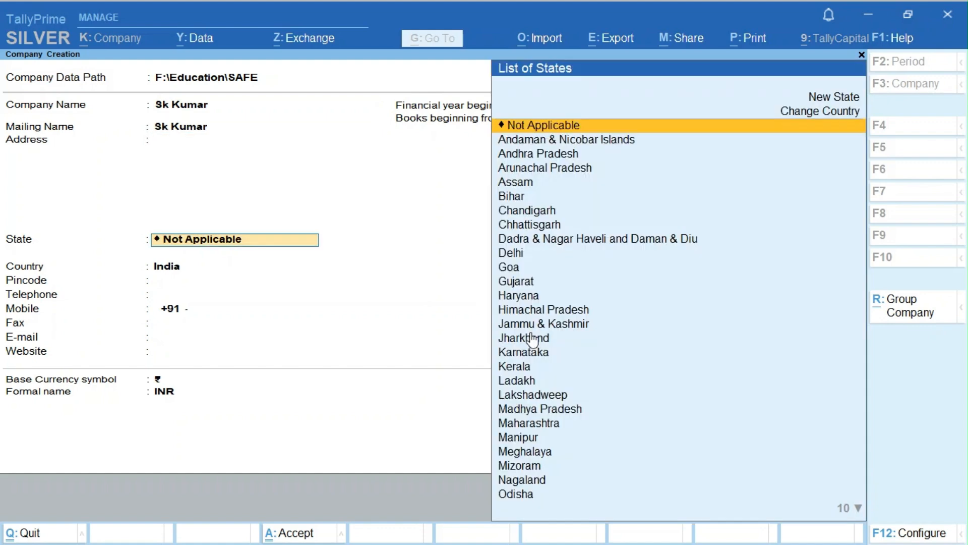
text(Del)
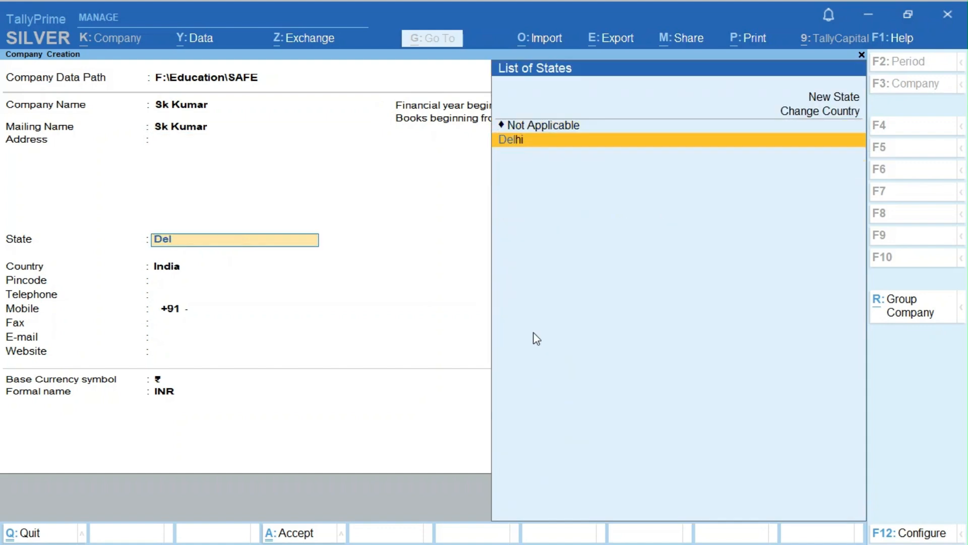
key(Return)
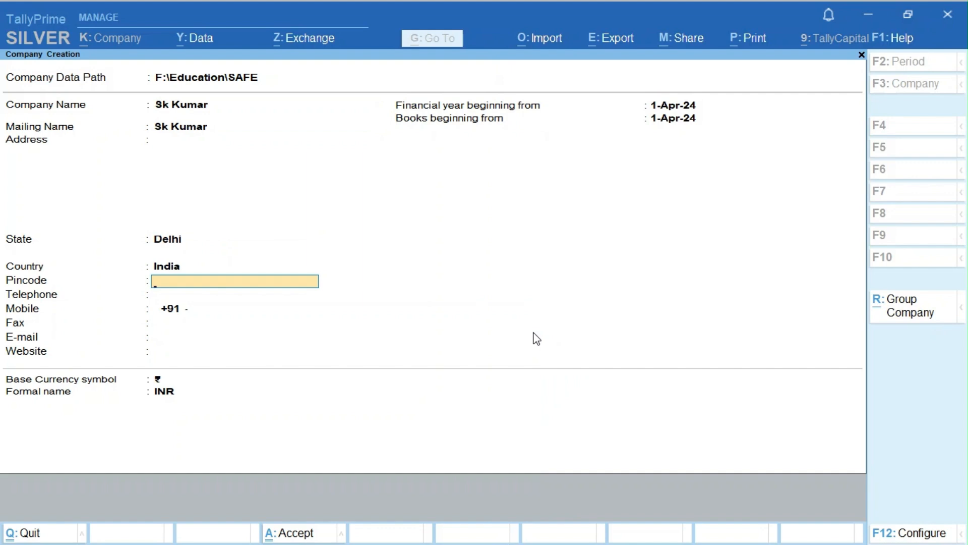
key(Return)
key(Return)
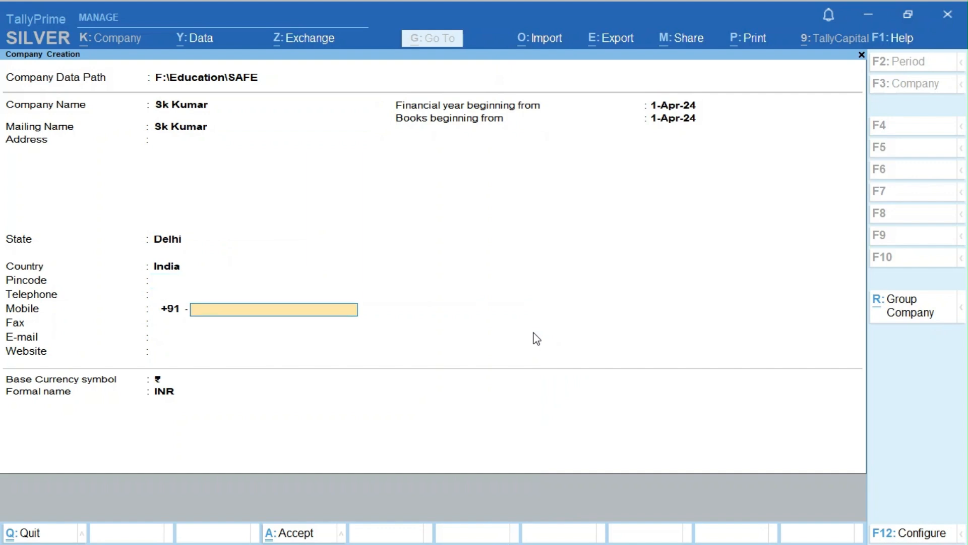
key(Return)
key(Return)
key(Return)
key(Return)
key(Return)
key(Return)
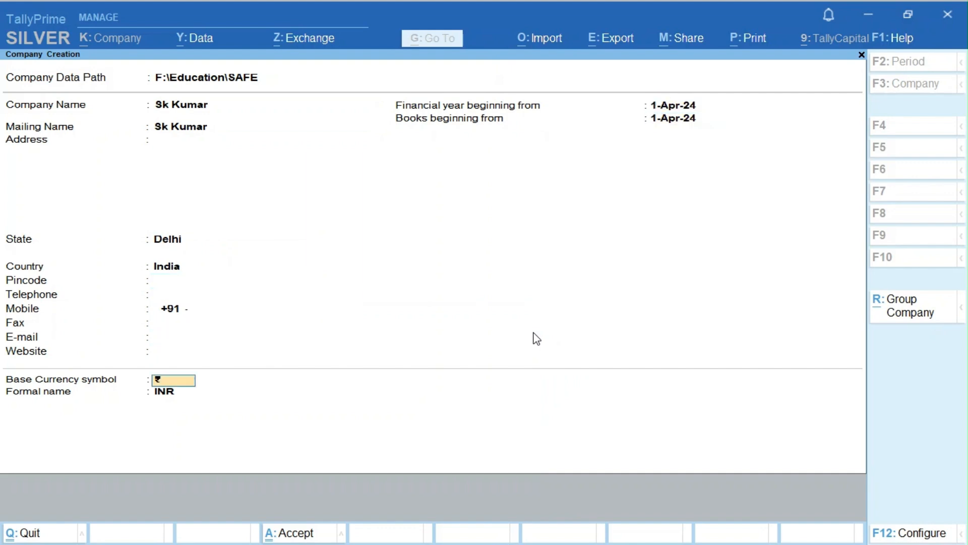
key(Return)
key(Return)
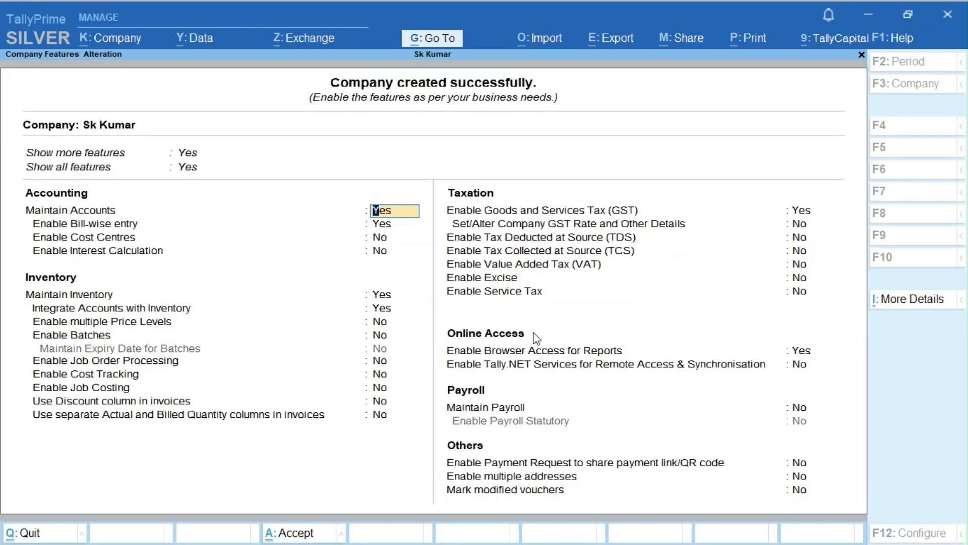
- Fill in the GST registration details for Delhi, keeping monthly GSTR-1 filing periodicity
click(800, 215)
key(Return)
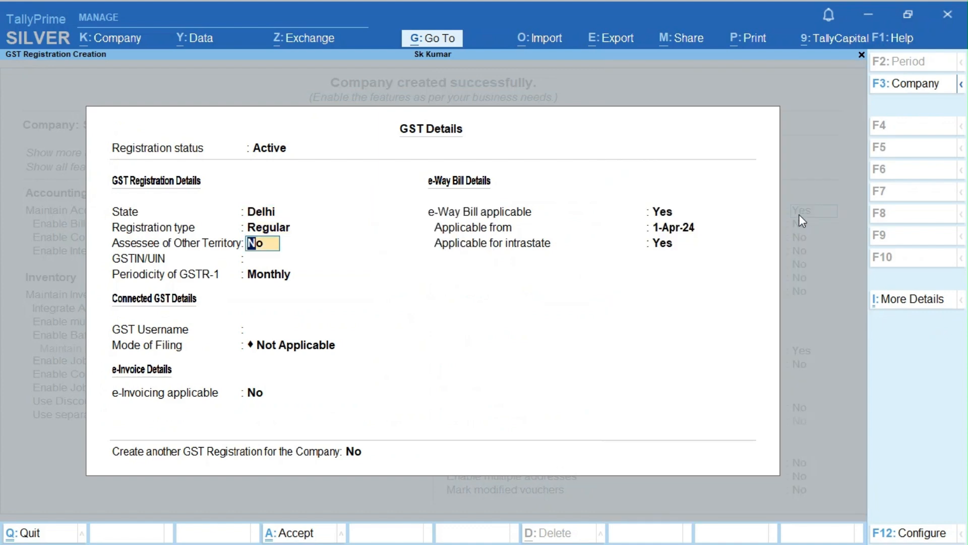
key(Return)
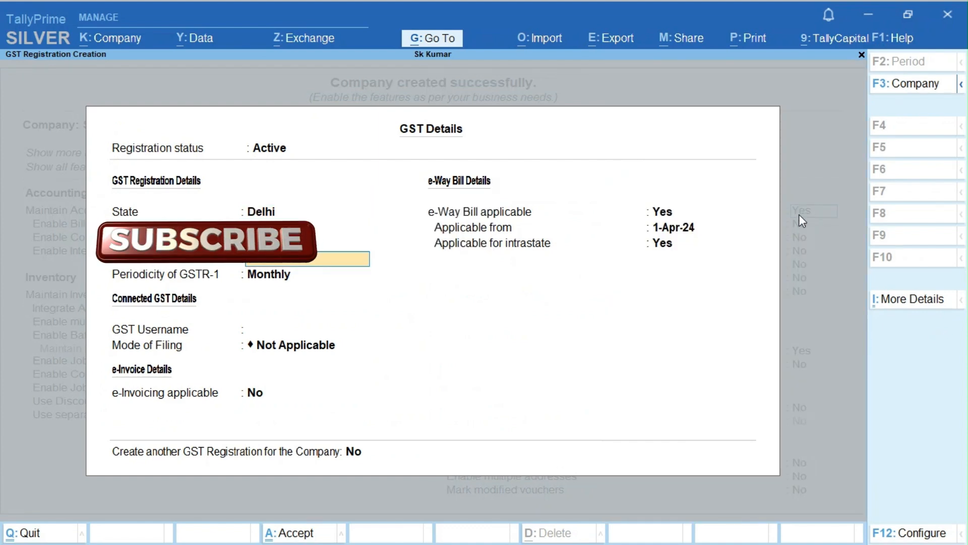
key(Return)
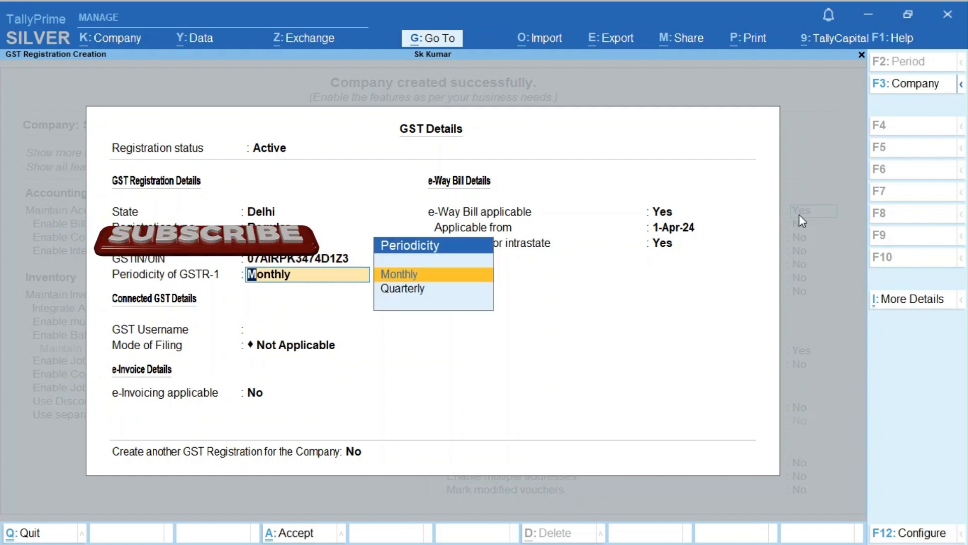
key(Return)
key(Return)
key(Return)
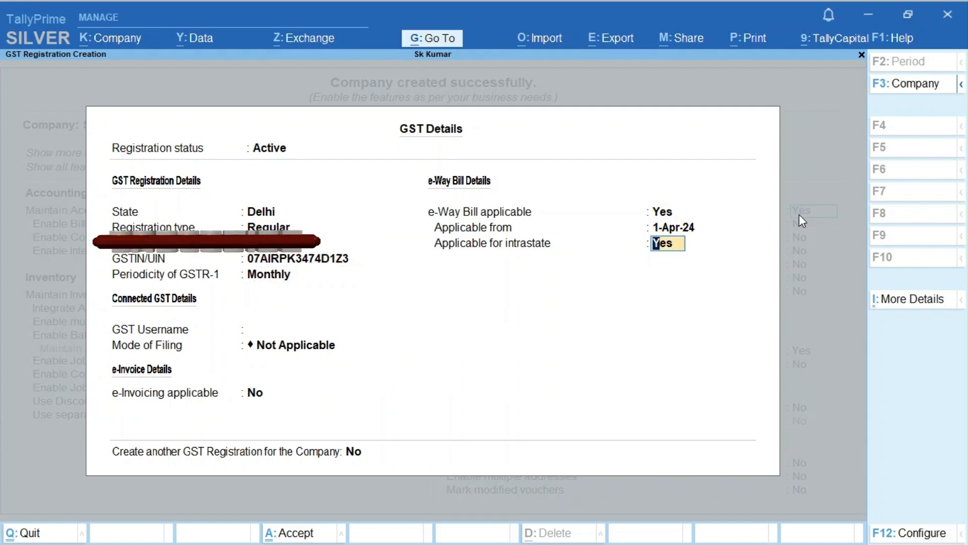
key(Return)
key(Return)
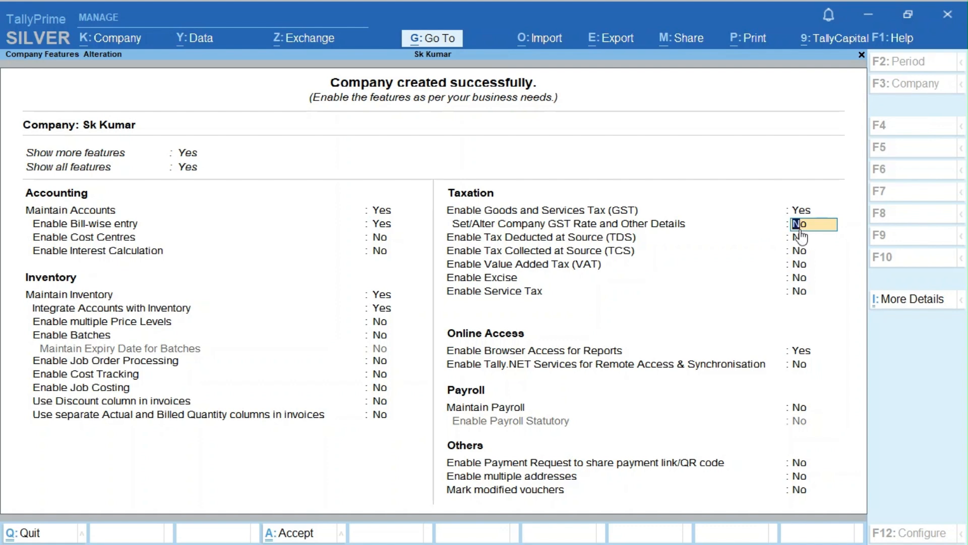
- Set company-level GST rate details to No and save the company features
text(y)
key(Return)
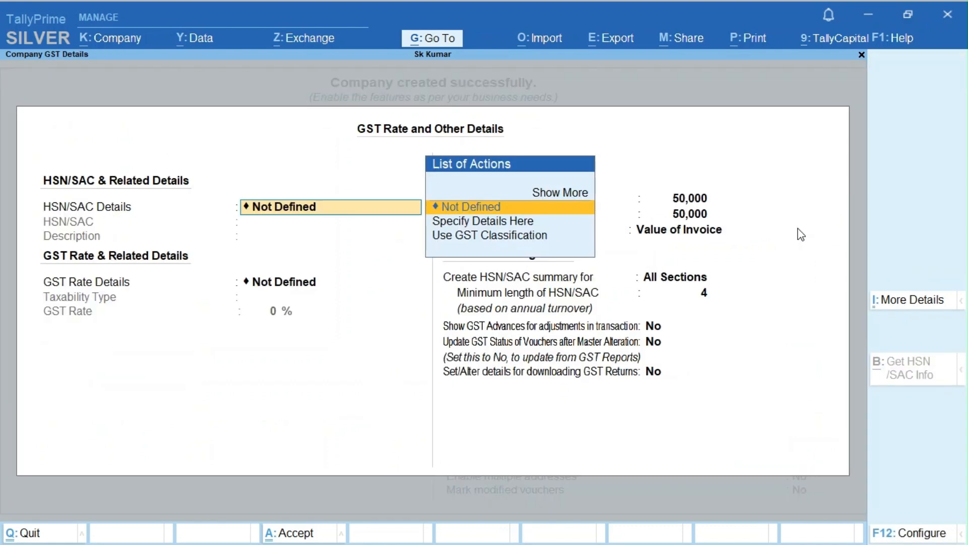
key(Escape)
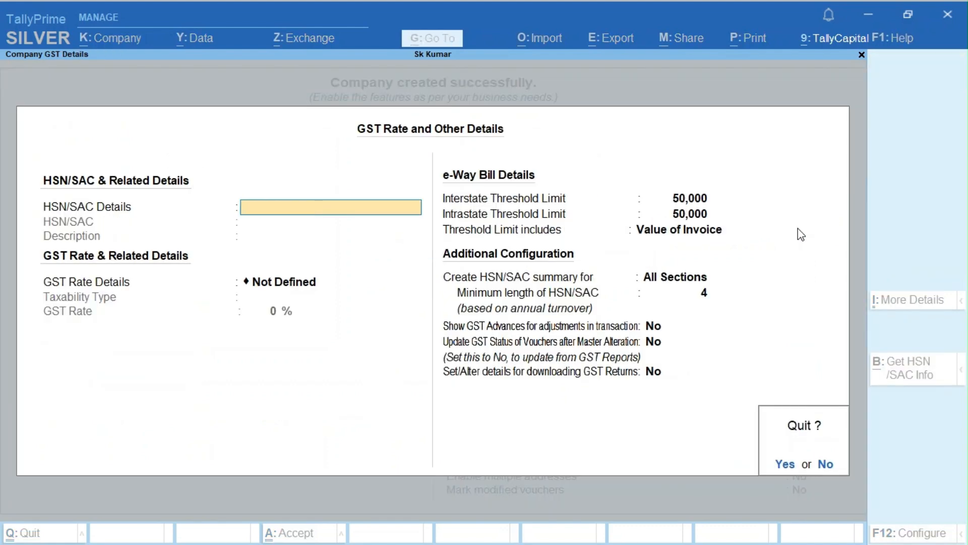
key(y)
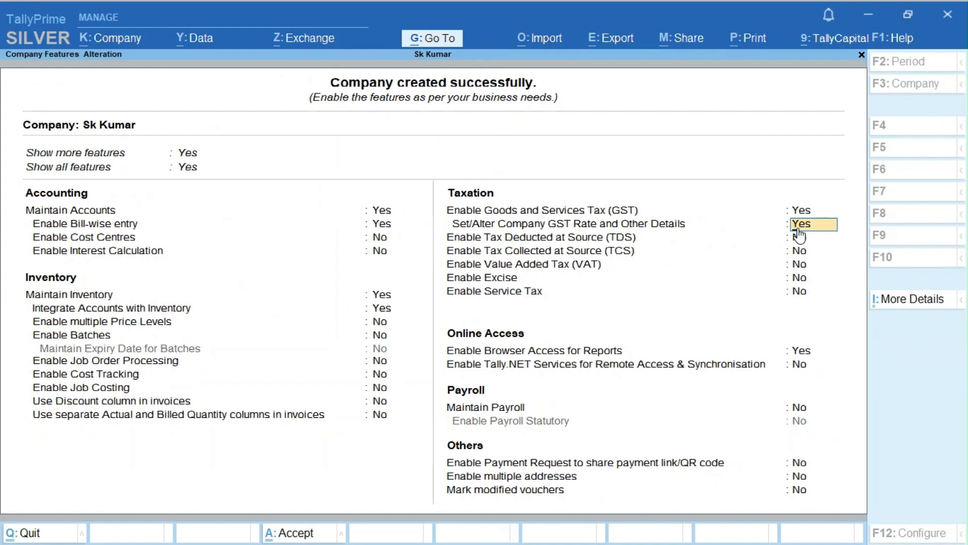
text(n)
key(Return)
key(ctrl+a)
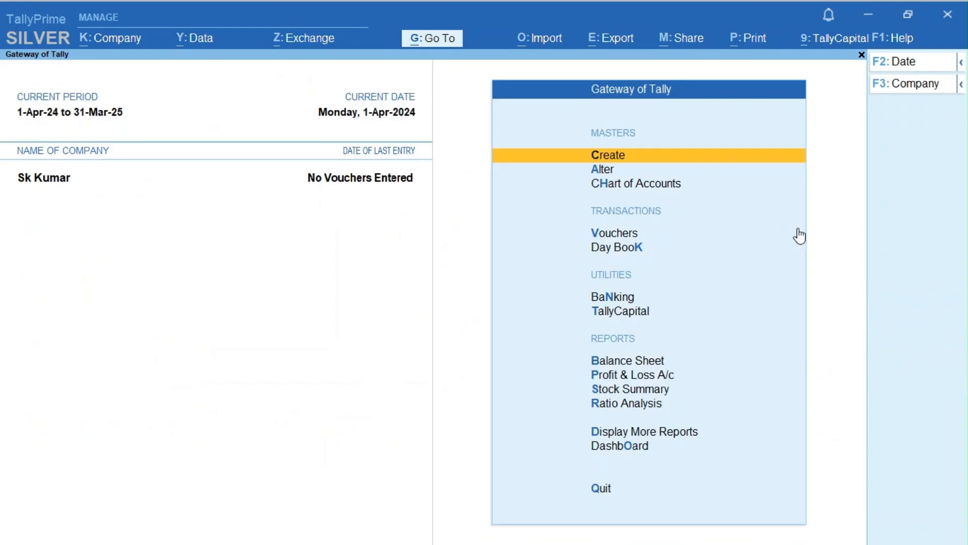
- Start a blank Purchase voucher from Vouchers and bring up its F12 configuration
key(Escape)
key(n)
click(799, 236)
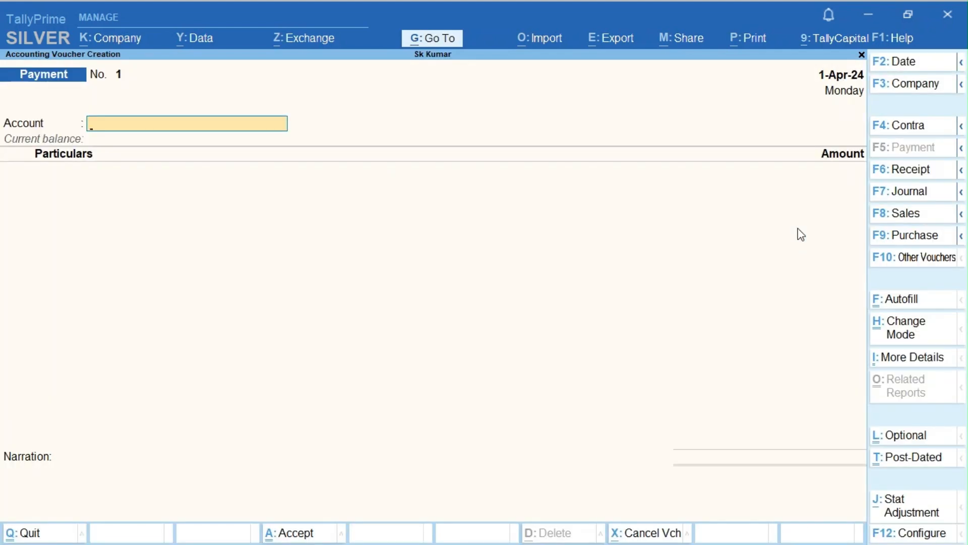
key(F9)
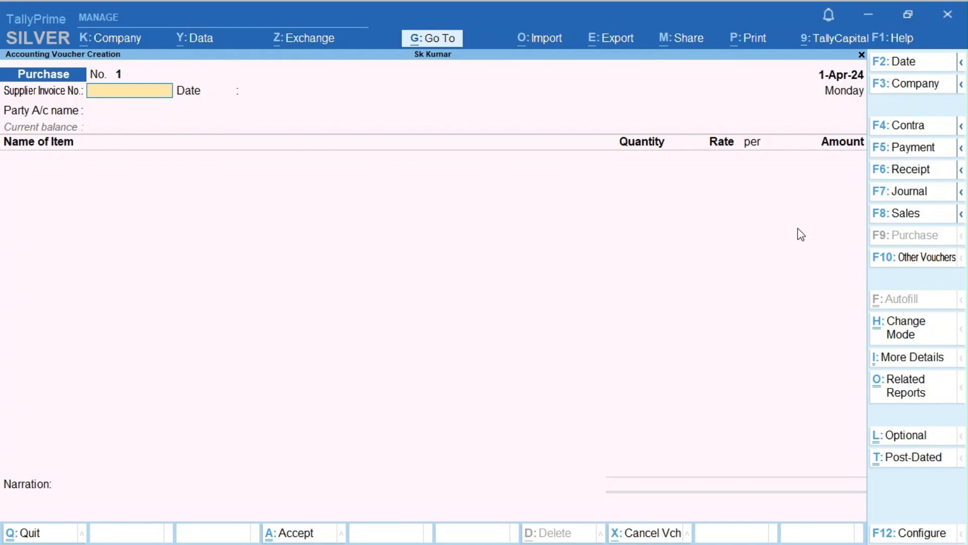
key(F12)
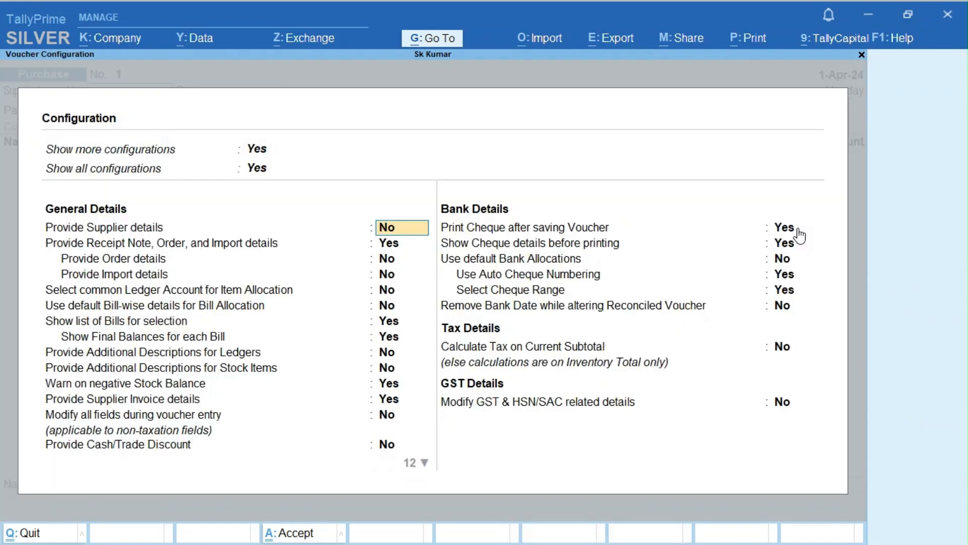
- Step through the purchase voucher configuration options without changes and close it
key(Down)
key(Down)
key(Down)
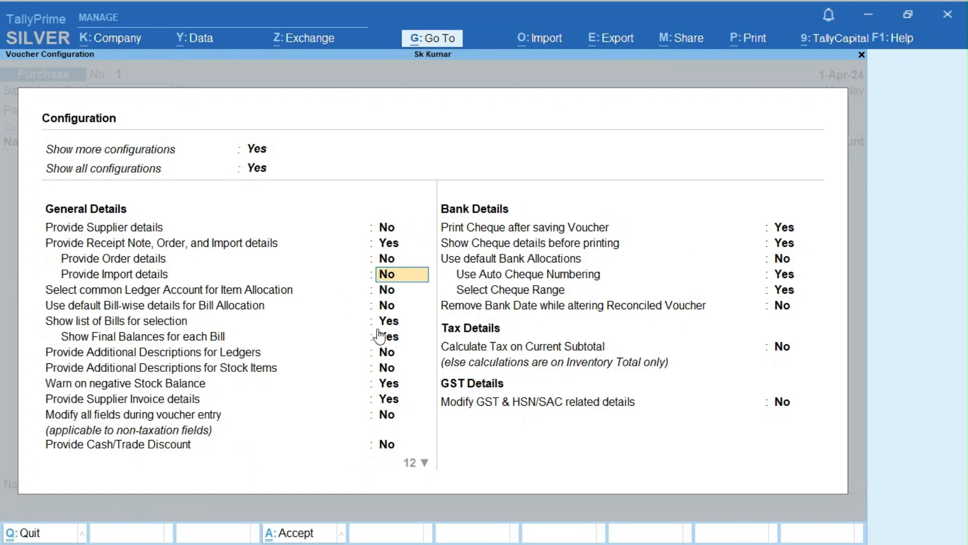
key(Down)
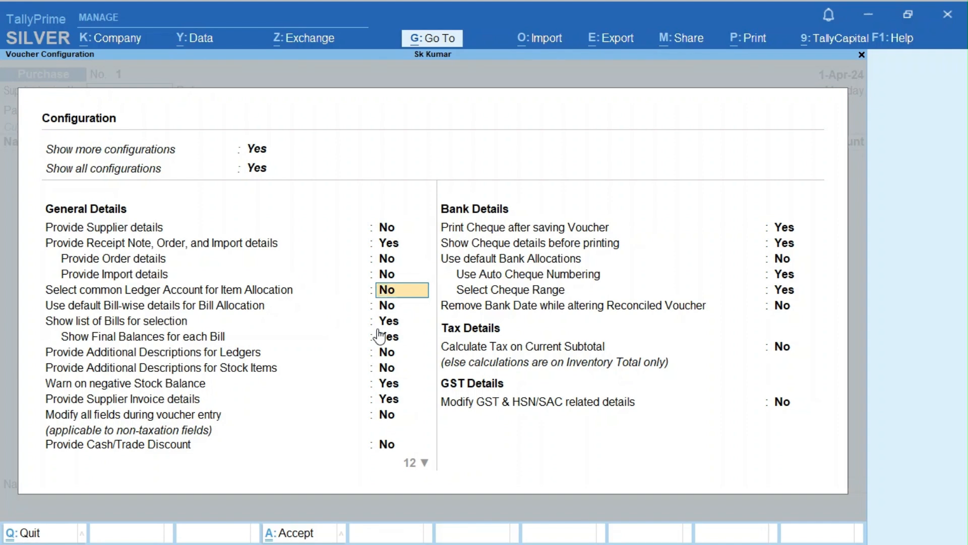
key(ctrl)
key(ctrl)
key(Return)
key(ctrl)
key(ctrl+a)
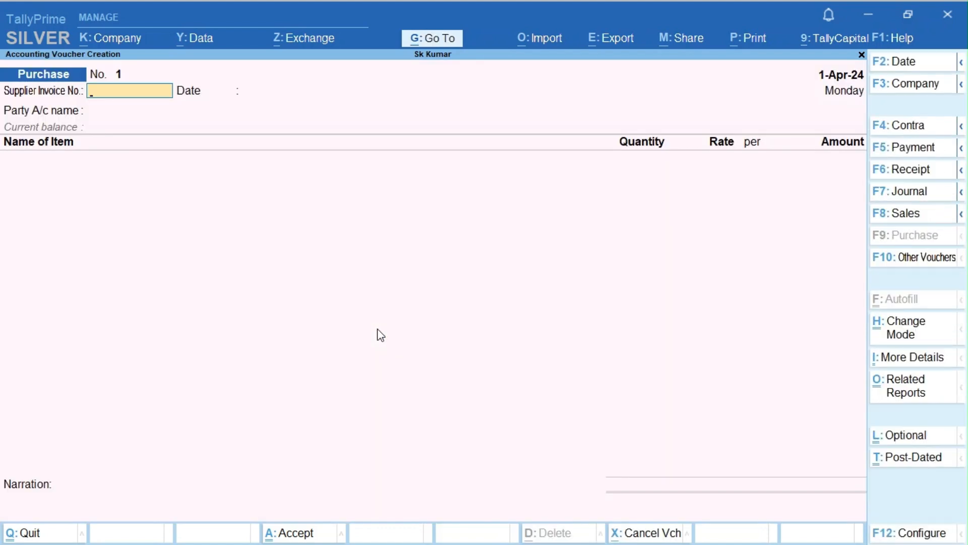
- Enter supplier invoice number 12 and start creating a new party ledger
text(12)
key(Return)
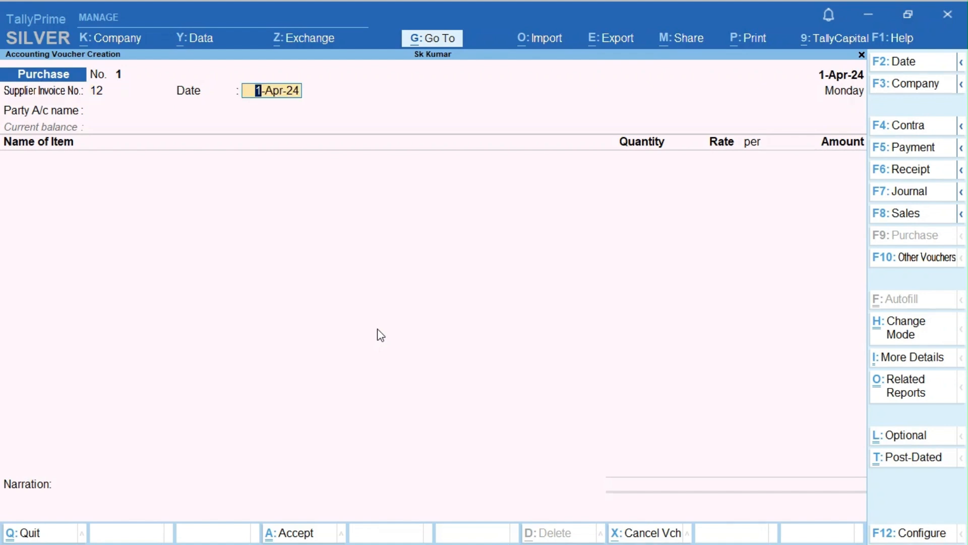
key(Return)
key(Up)
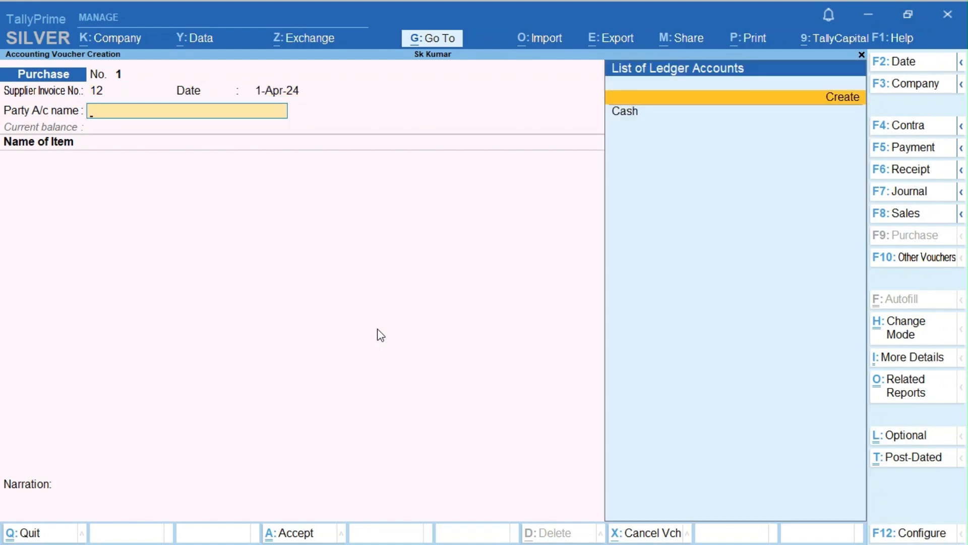
key(Return)
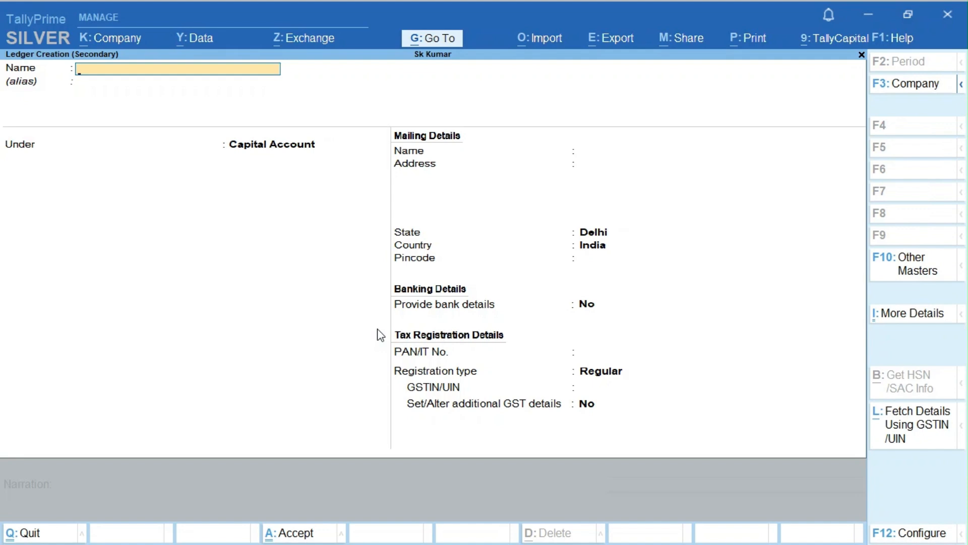
- Name the ledger NDIAN OIL CORPORATION LTD from clipboard history and place it under Sundry Creditors
key(super+v)
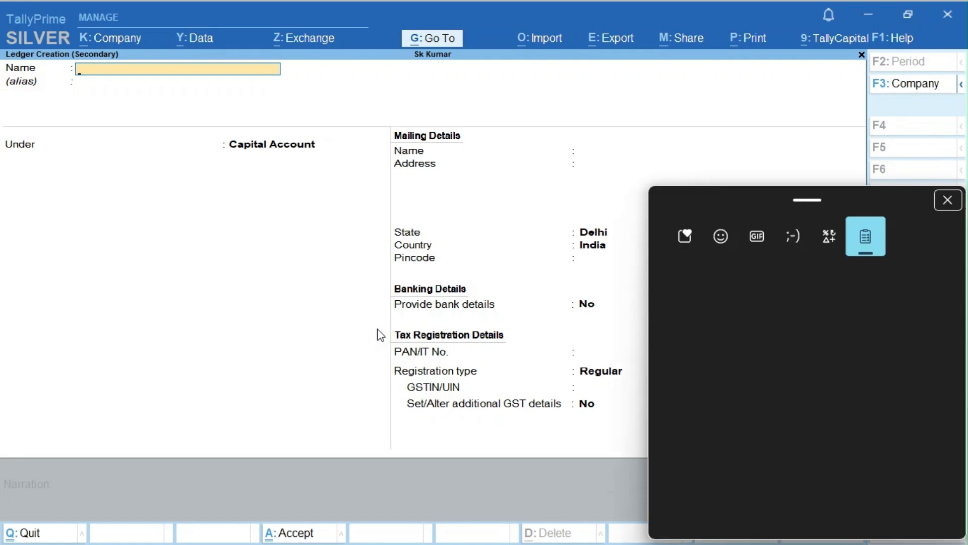
key(Down)
key(Down)
key(Down)
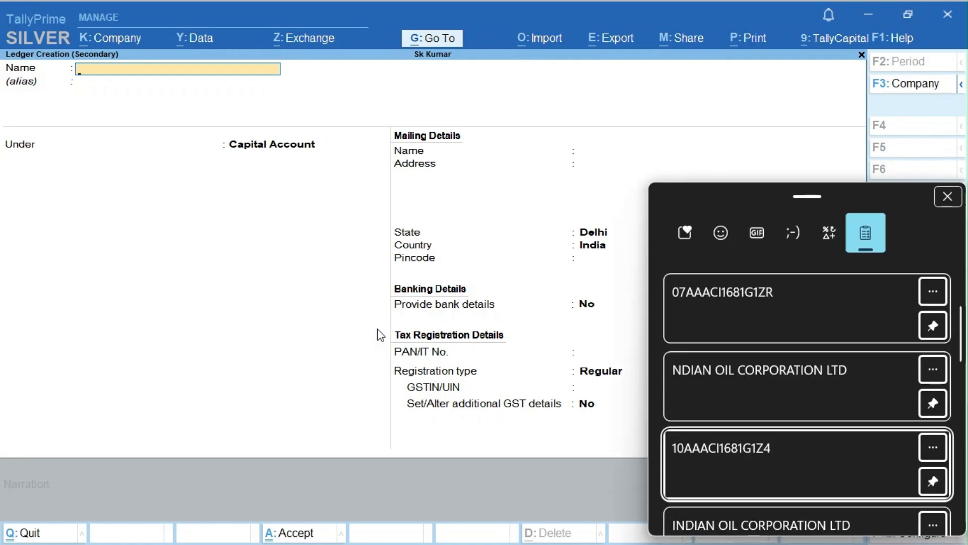
key(Down)
key(Up)
key(Up)
key(Up)
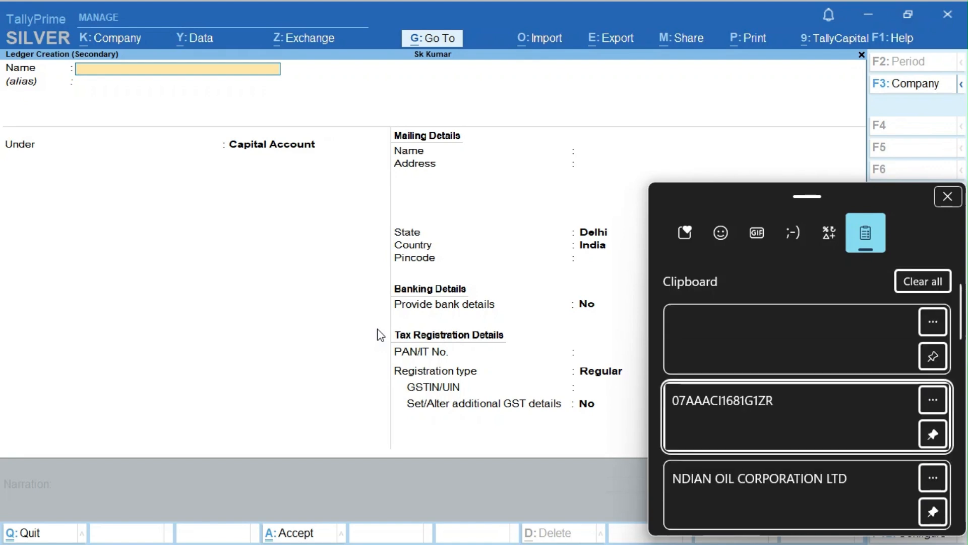
key(Down)
key(Return)
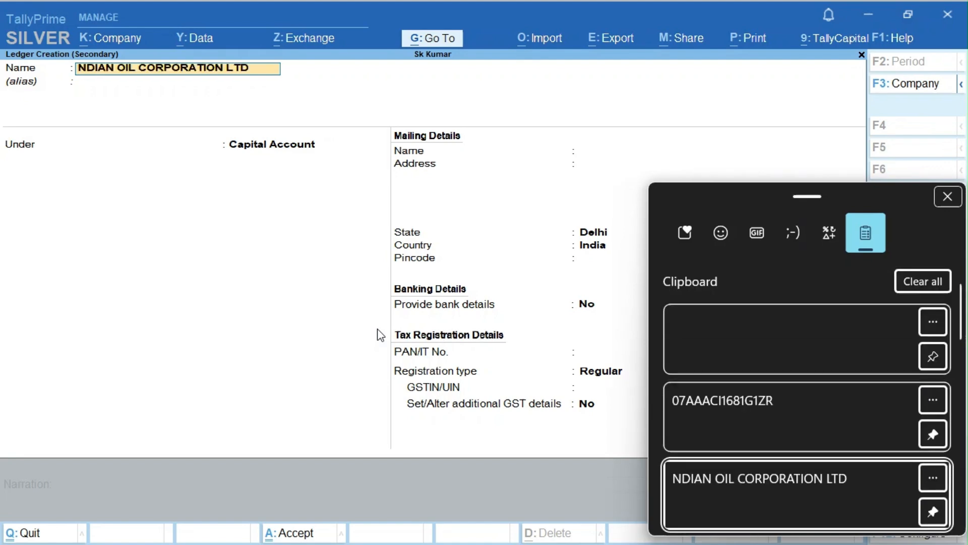
key(Return)
key(Return)
text(Sun)
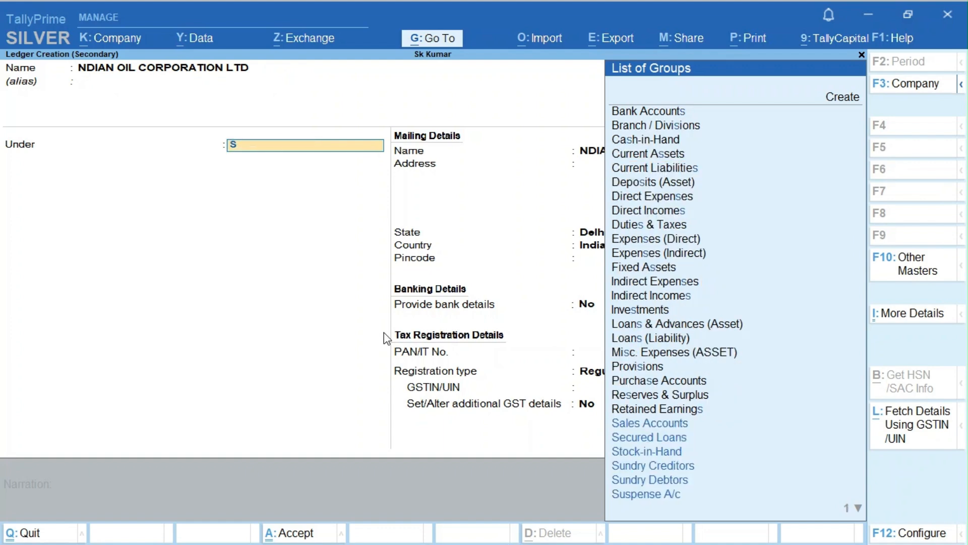
key(Return)
key(Return)
key(Return)
key(Return)
key(Return)
key(Return)
key(Return)
key(Return)
key(Return)
key(Return)
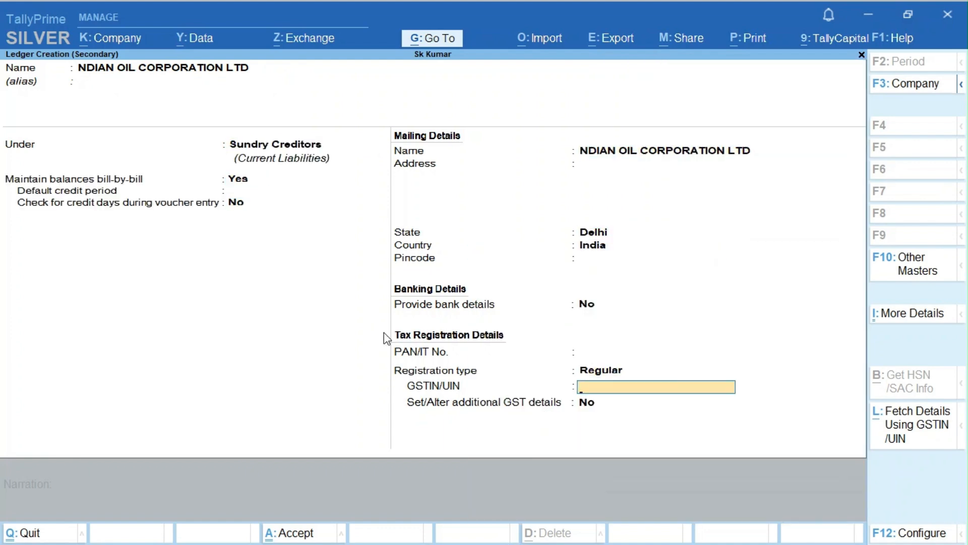
- Paste the supplier's GSTIN from clipboard history, fix a wrong paste, and save the ledger
key(super+v)
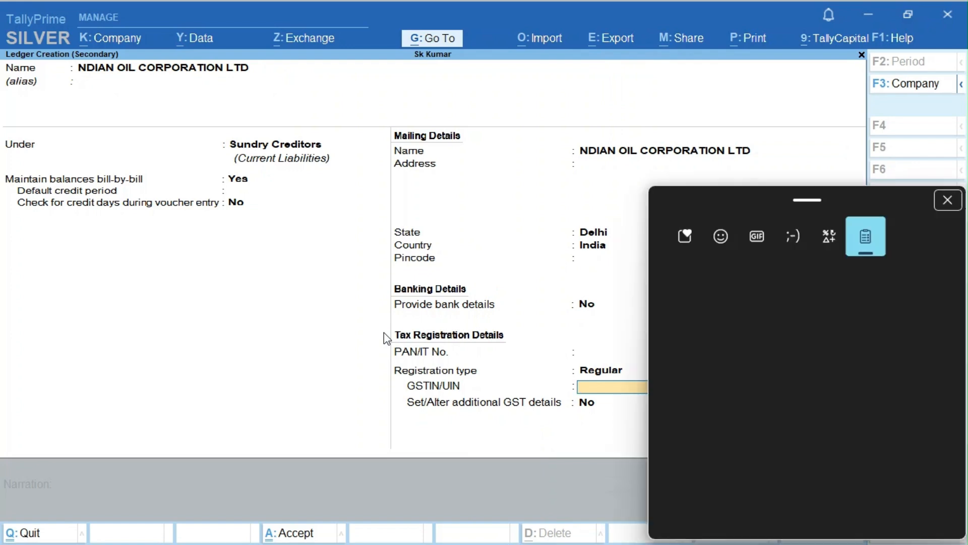
key(Down)
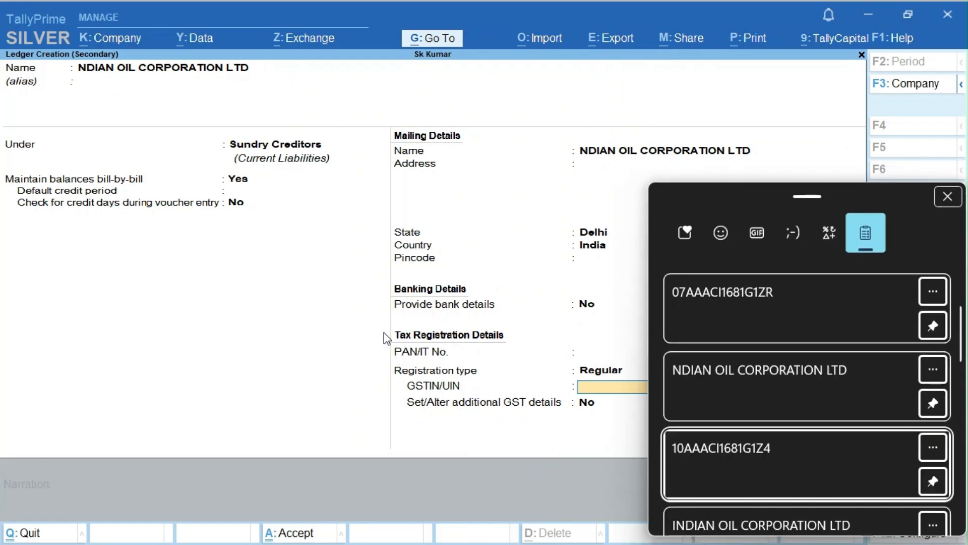
key(Up)
key(Down)
key(Up)
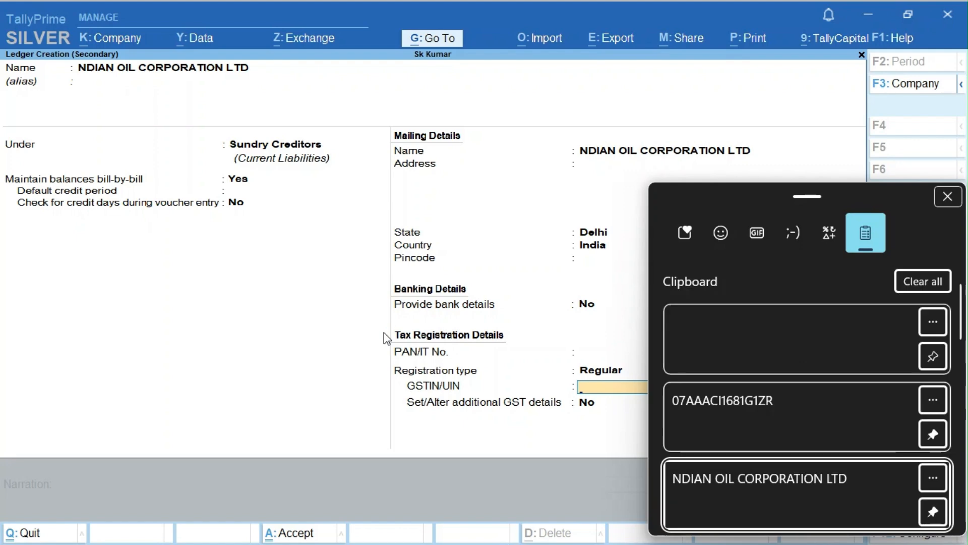
key(Return)
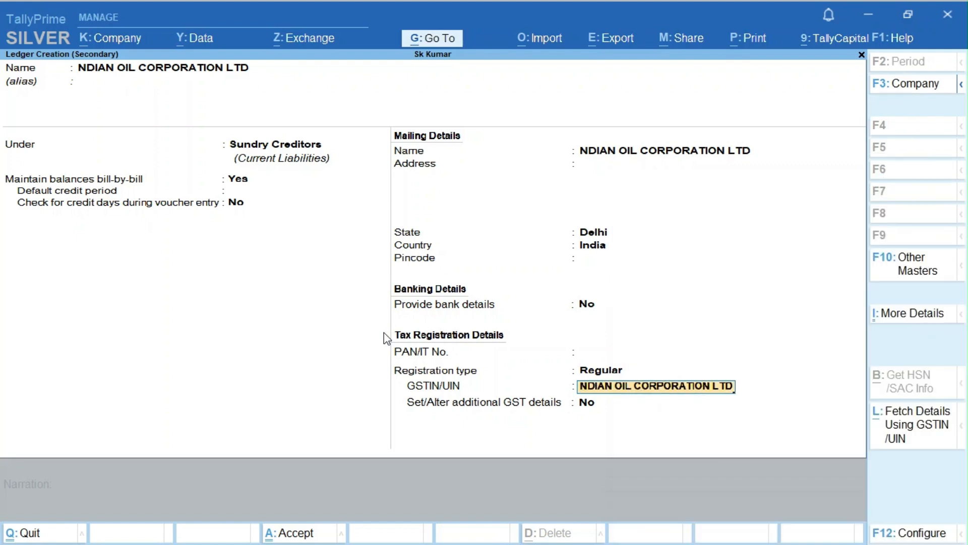
key(Return)
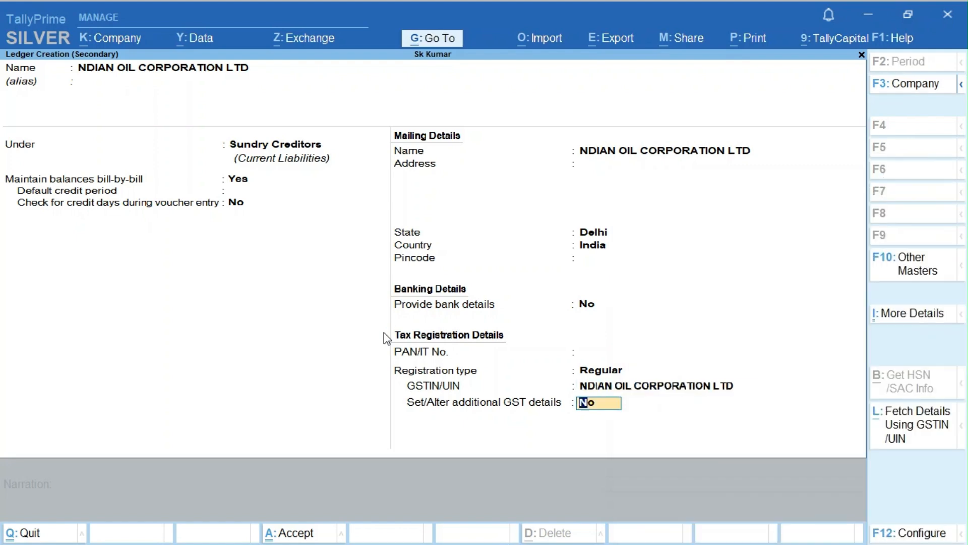
key(Up)
key(BackSpace)
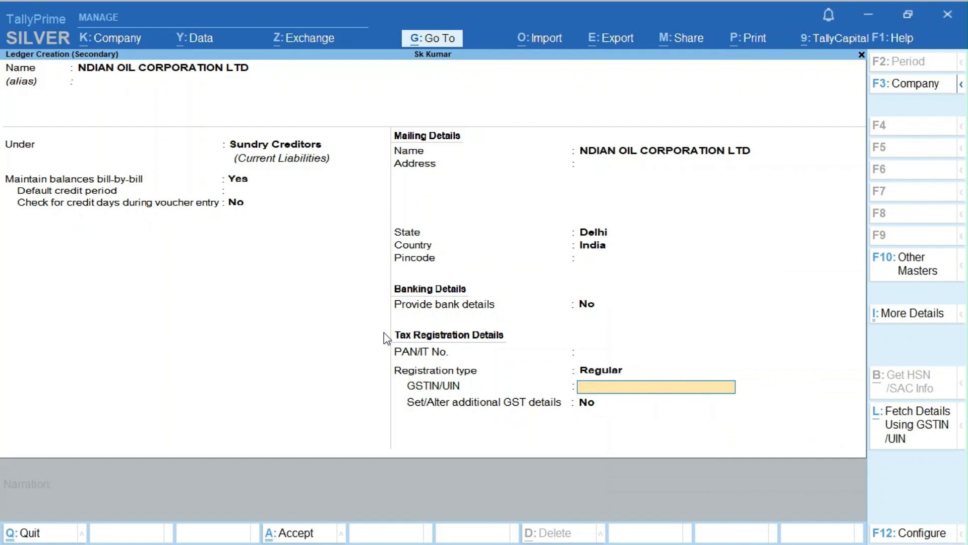
key(super+v)
key(Down)
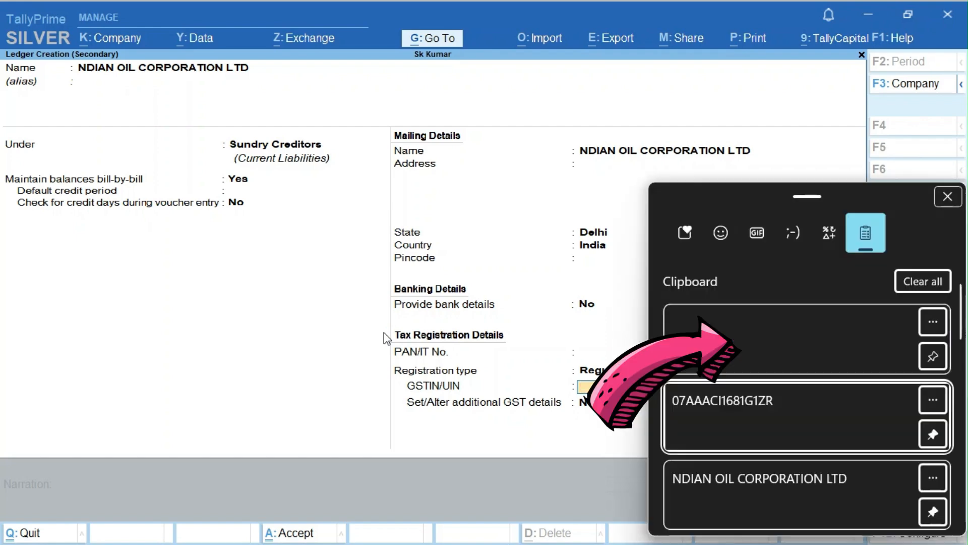
key(Return)
key(Return)
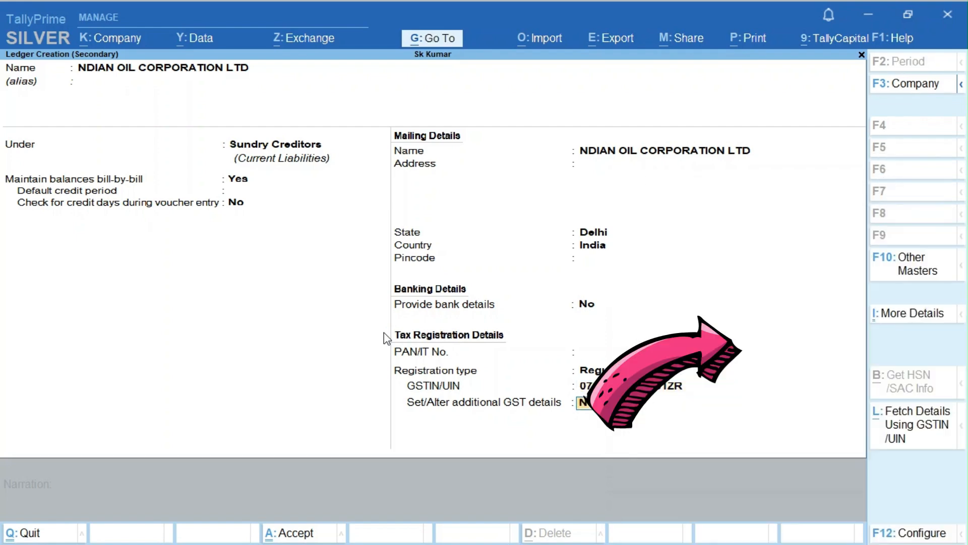
key(Return)
key(Return)
key(Return)
key(Return)
key(Return)
key(Return)
key(Return)
key(Return)
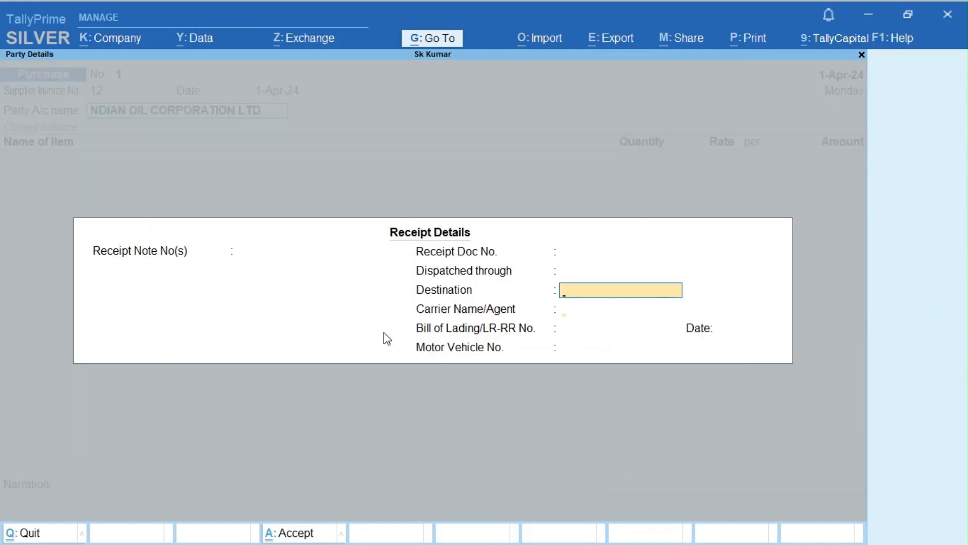
- Start a new stock item Dust1 under Primary and reach its Units field
key(Return)
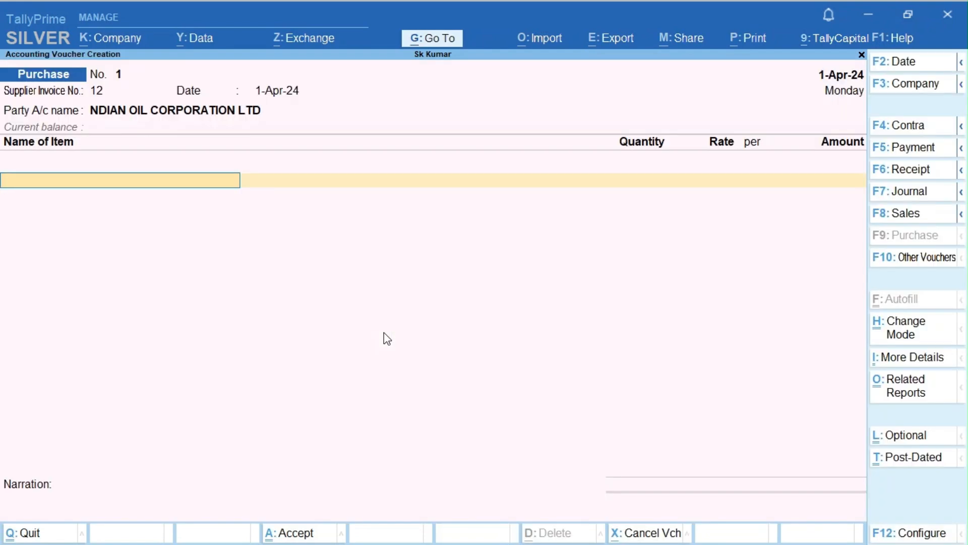
key(alt+c)
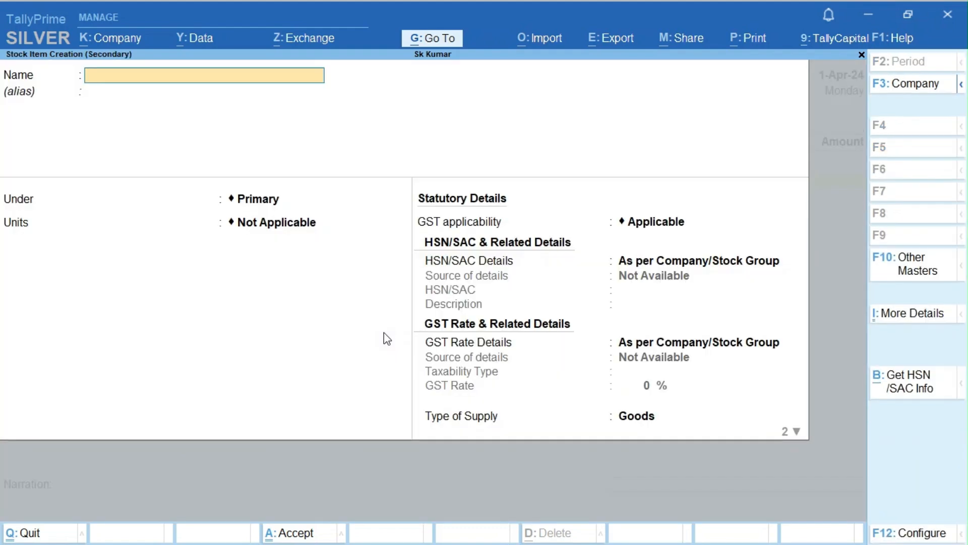
text(Dust1)
key(Return)
key(Return)
key(BackSpace)
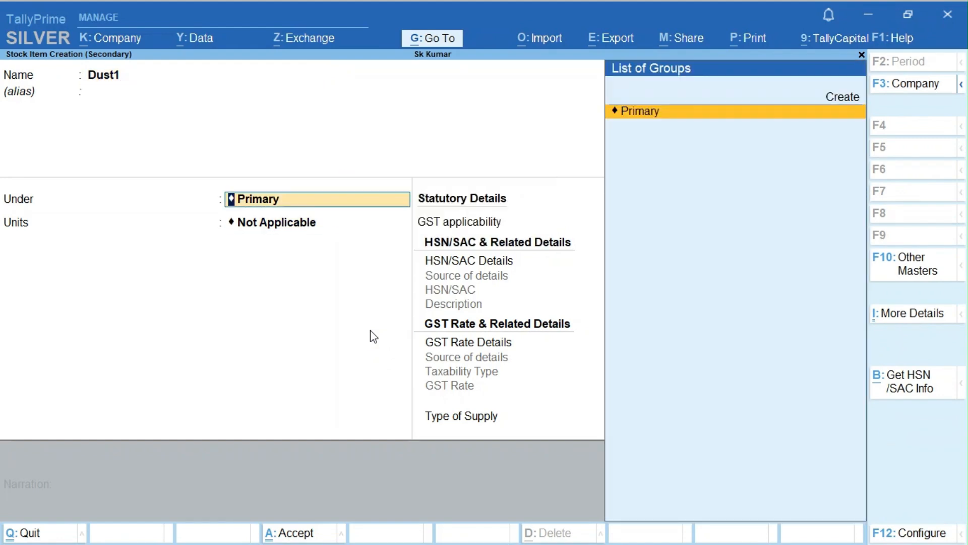
key(Return)
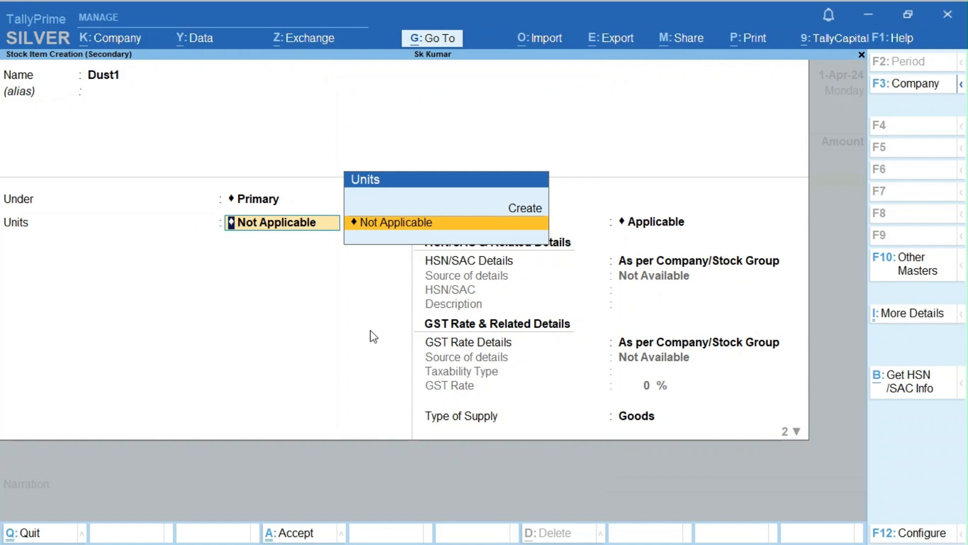
key(ctrl)
key(Return)
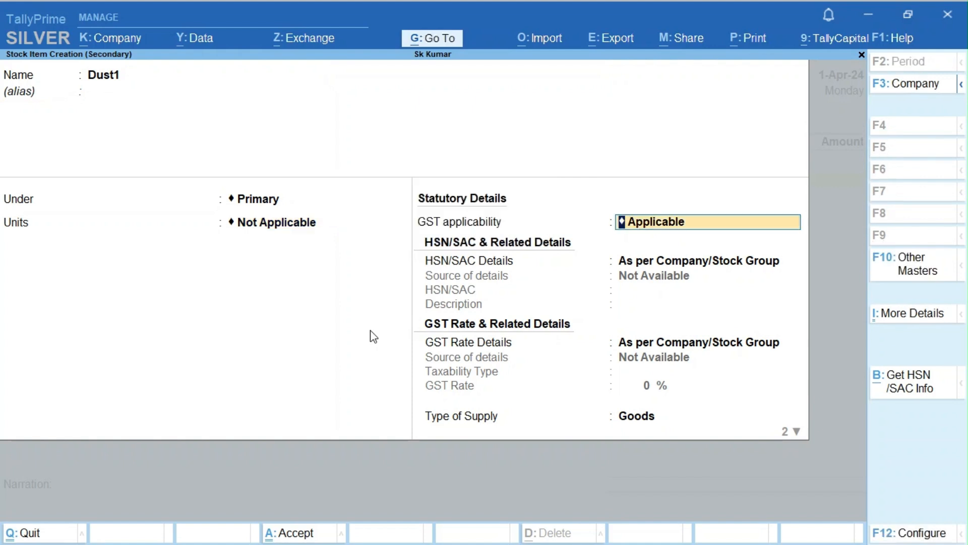
key(BackSpace)
- Switch the Windows keyboard layout to English (United States) US
key(ctrl)
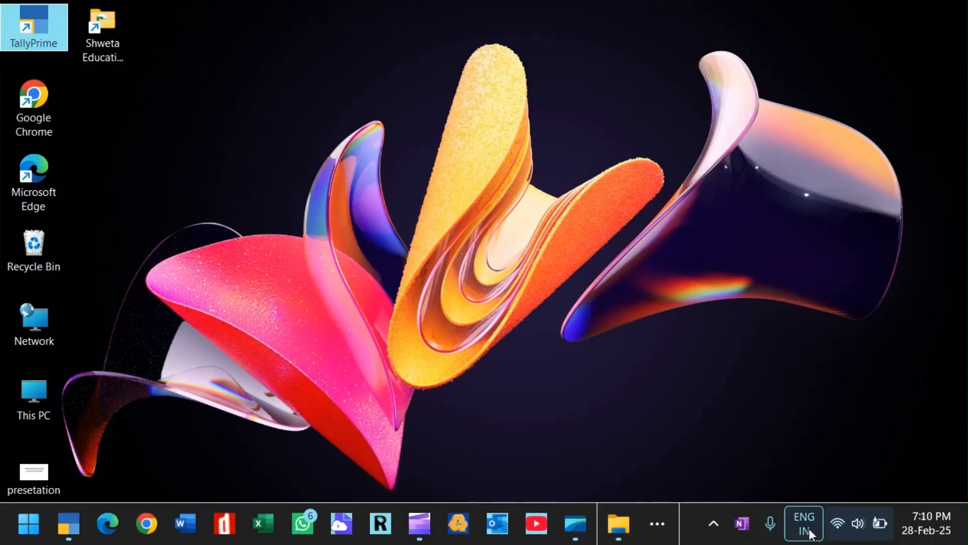
click(797, 521)
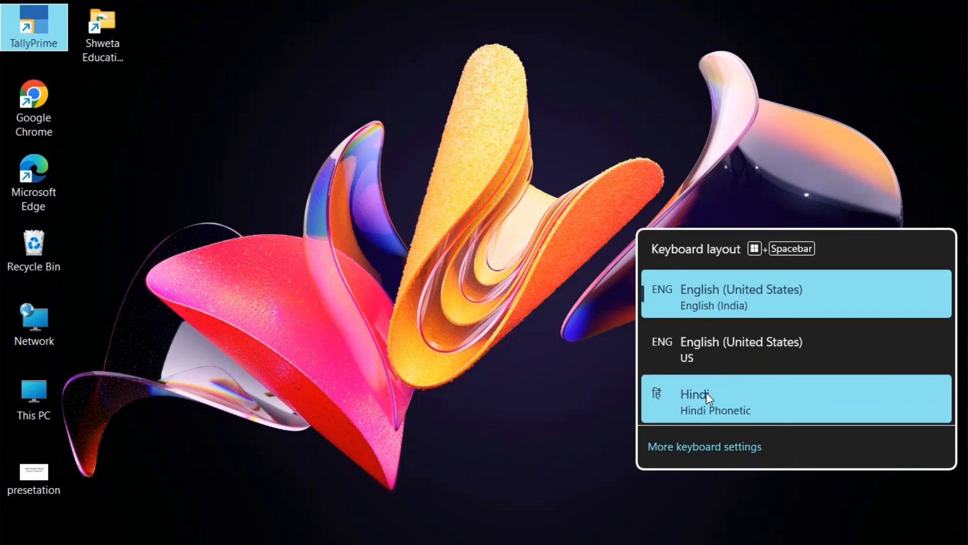
click(709, 343)
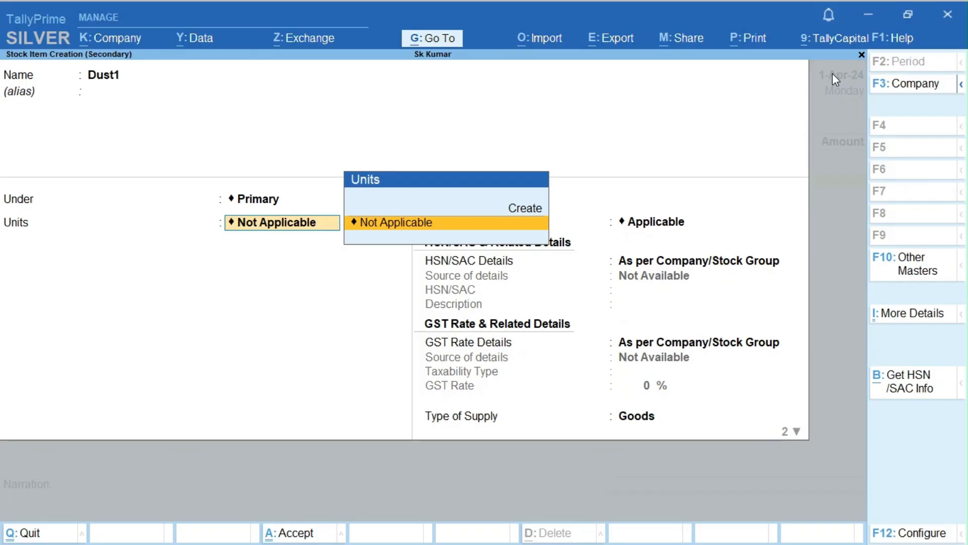
- Begin a new unit with symbol mt and formal name Matrictonne
key(alt+c)
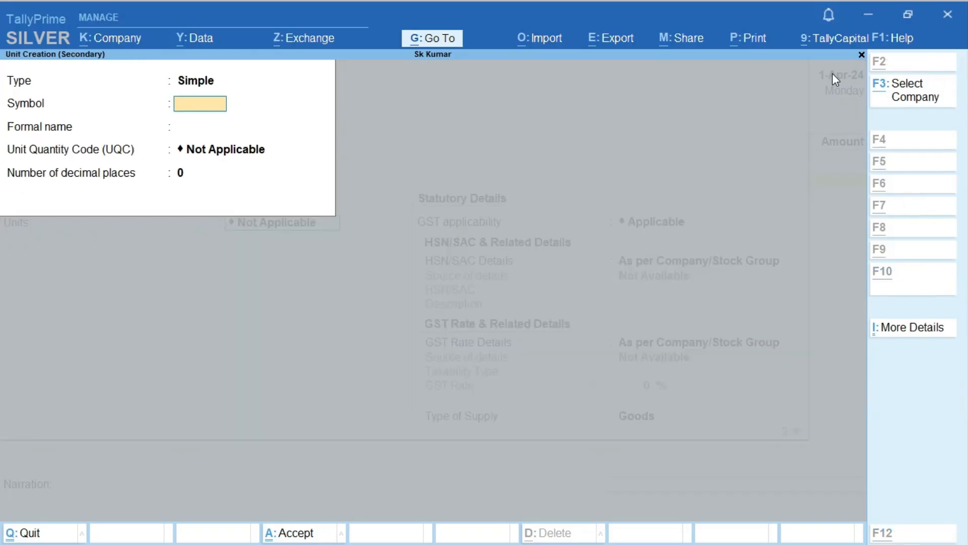
text(mt)
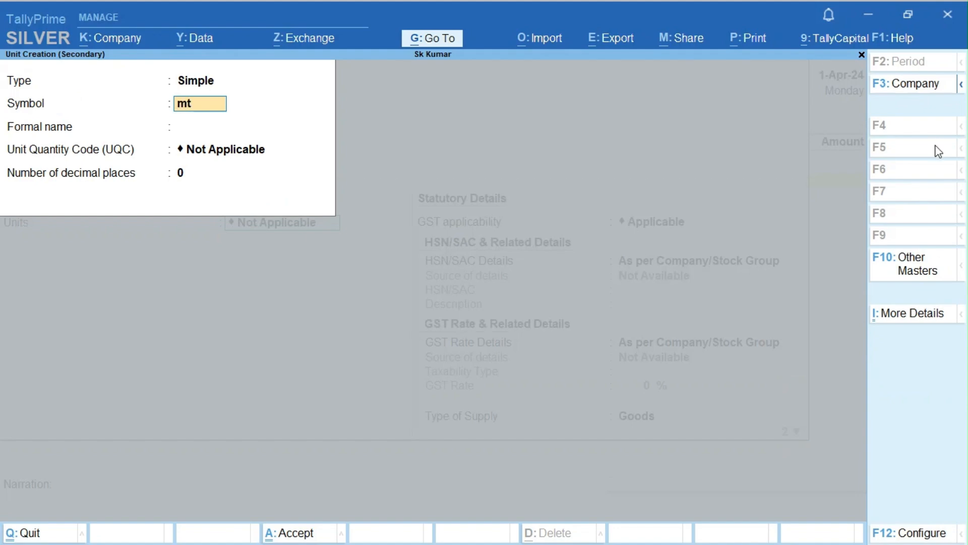
key(Return)
key(Return)
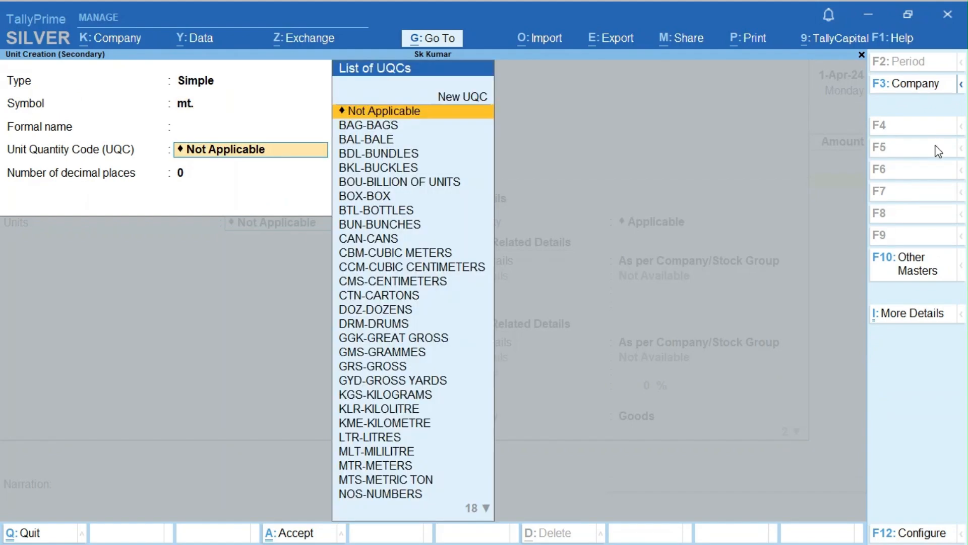
key(BackSpace)
text(Ma)
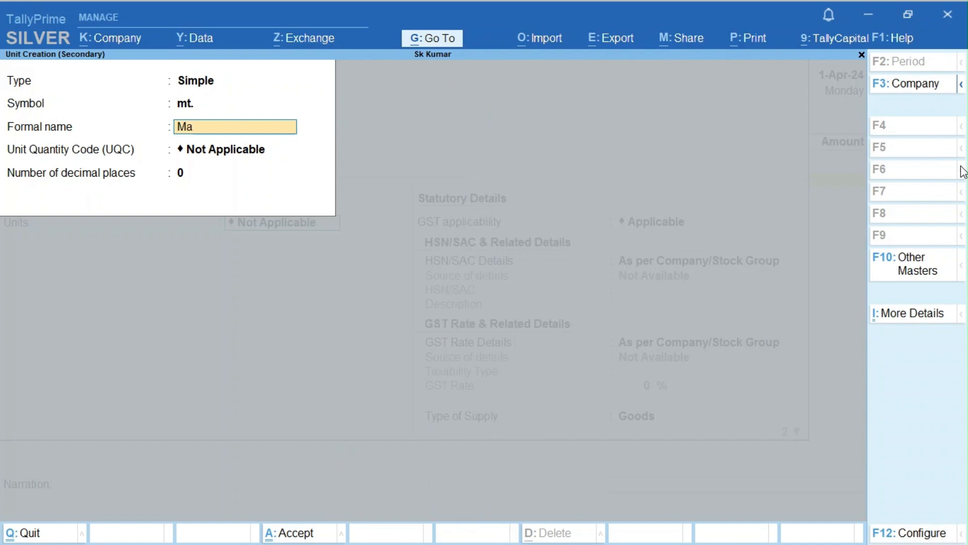
text(trictonne)
key(Return)
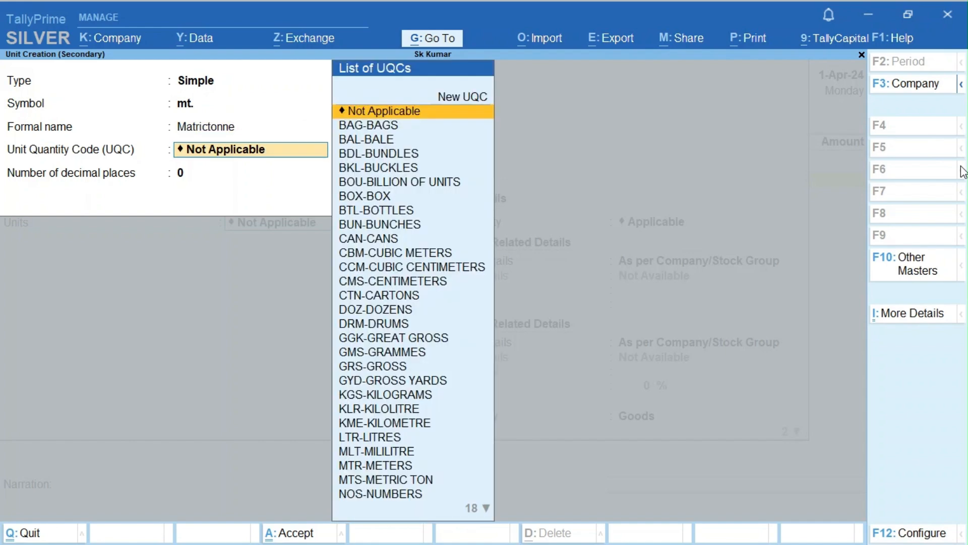
- Give the unit UQC TON-TONNES and 3 decimal places, then save it
text(ma)
key(BackSpace)
key(BackSpace)
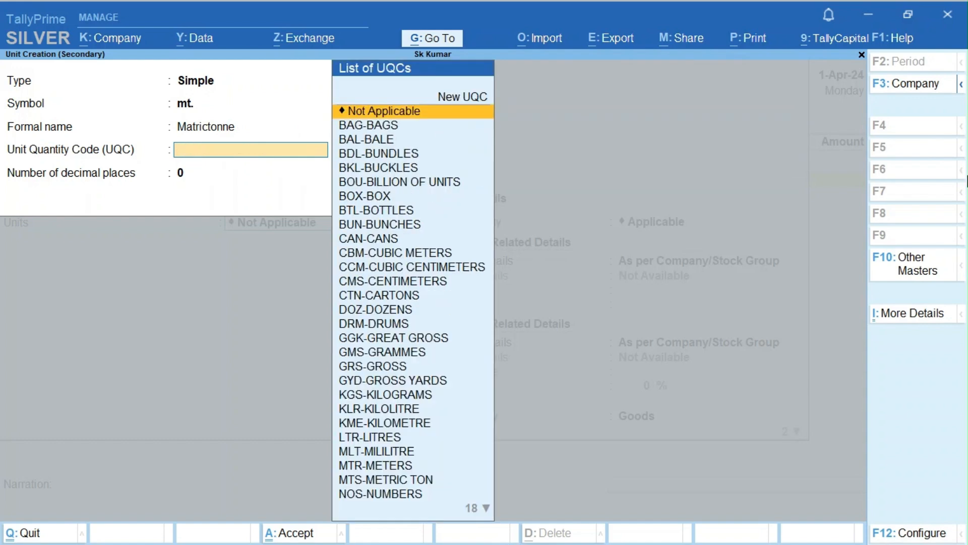
text(\t)
key(BackSpace)
key(BackSpace)
text(to)
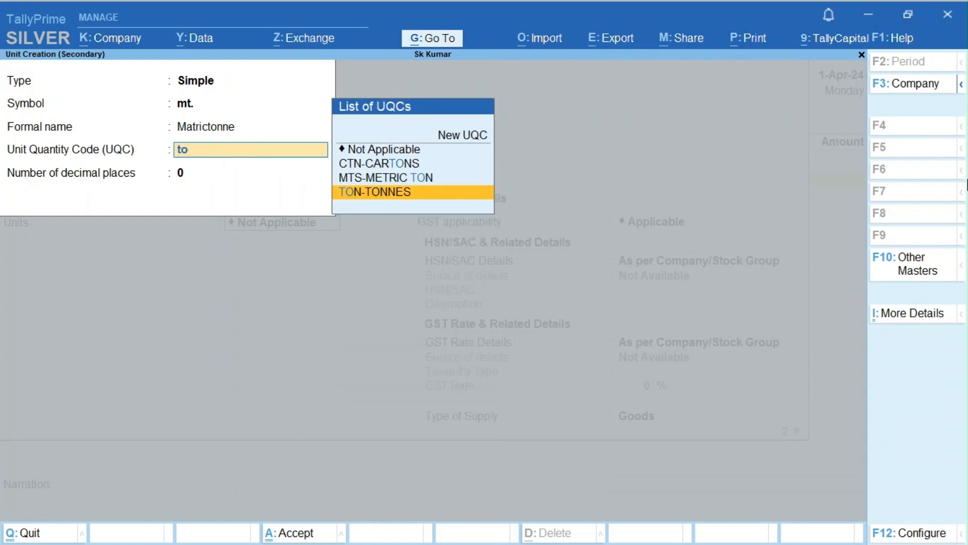
key(Return)
text(3)
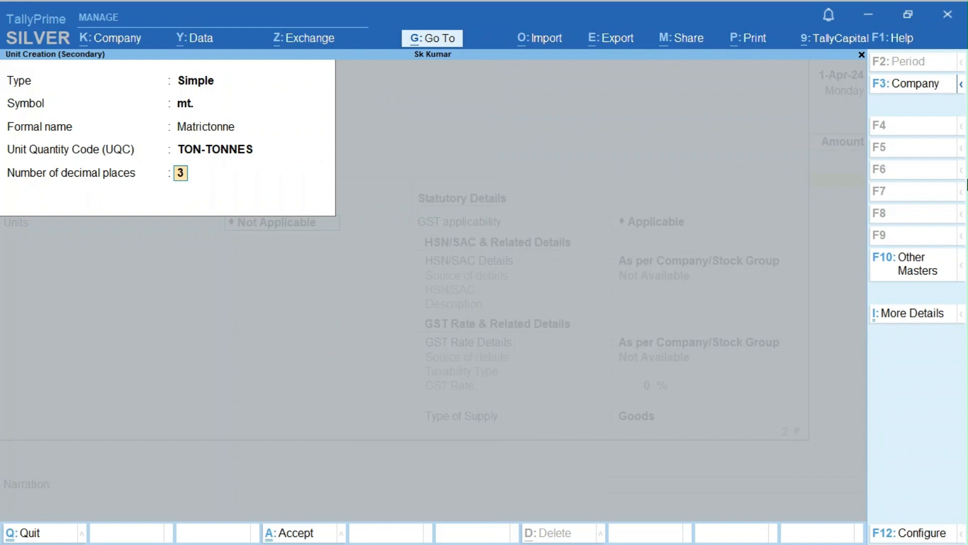
key(Return)
key(Return)
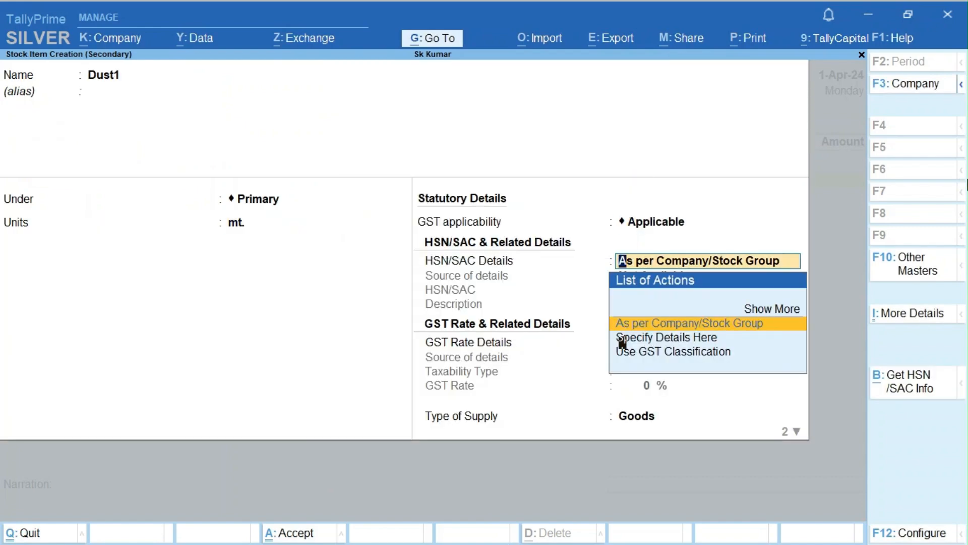
- Save Dust1 with default HSN and GST details, then enter 20 mt at rate 500
key(Return)
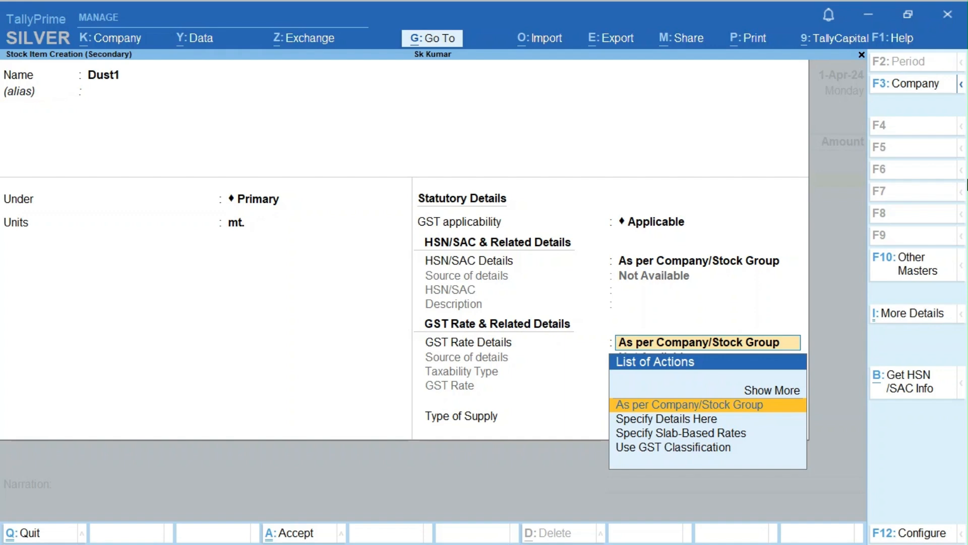
key(Return)
key(Return)
key(Return)
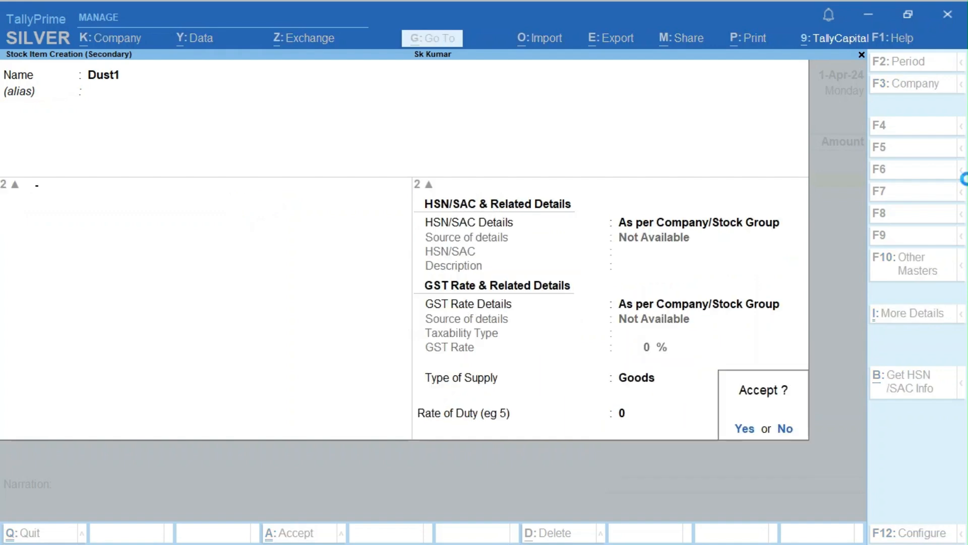
key(Return)
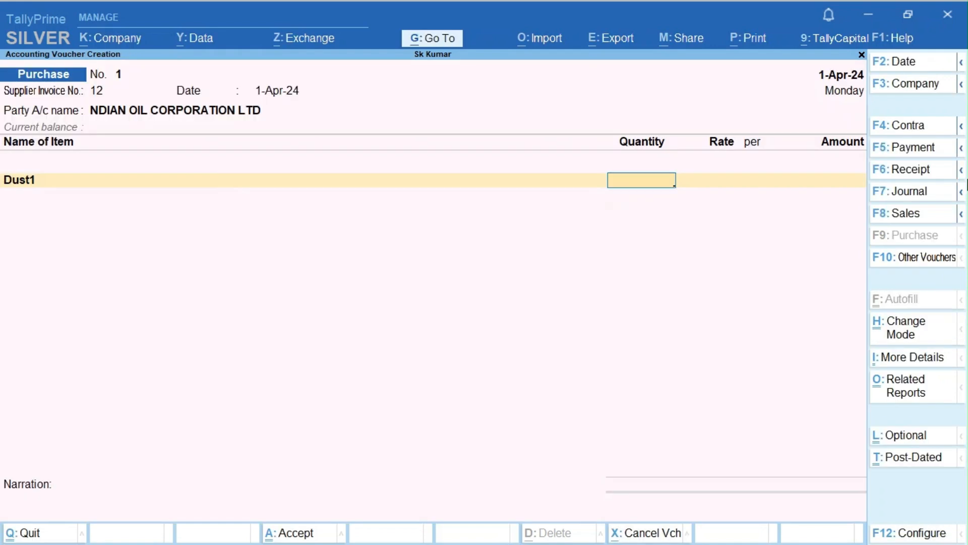
text(20)
key(Return)
text(5000)
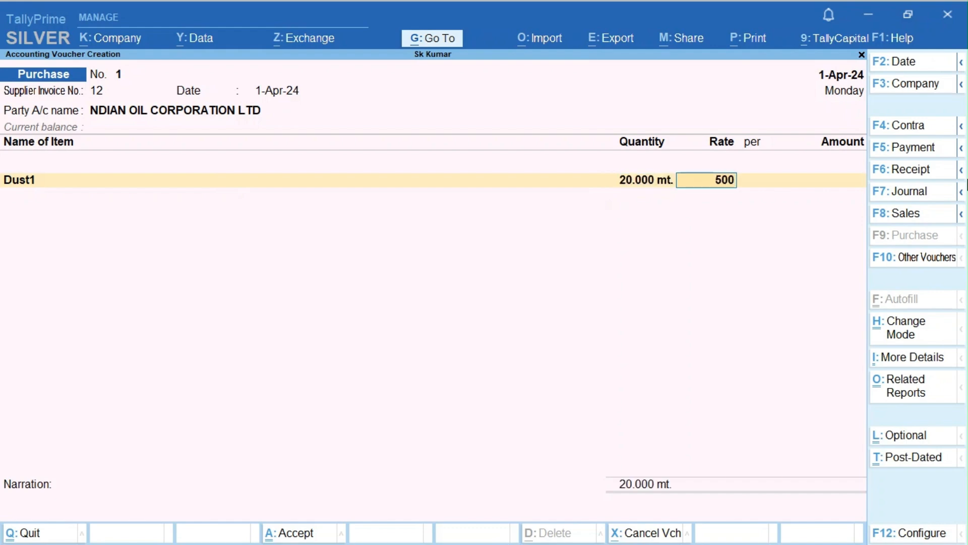
key(BackSpace)
key(Return)
key(Return)
key(Return)
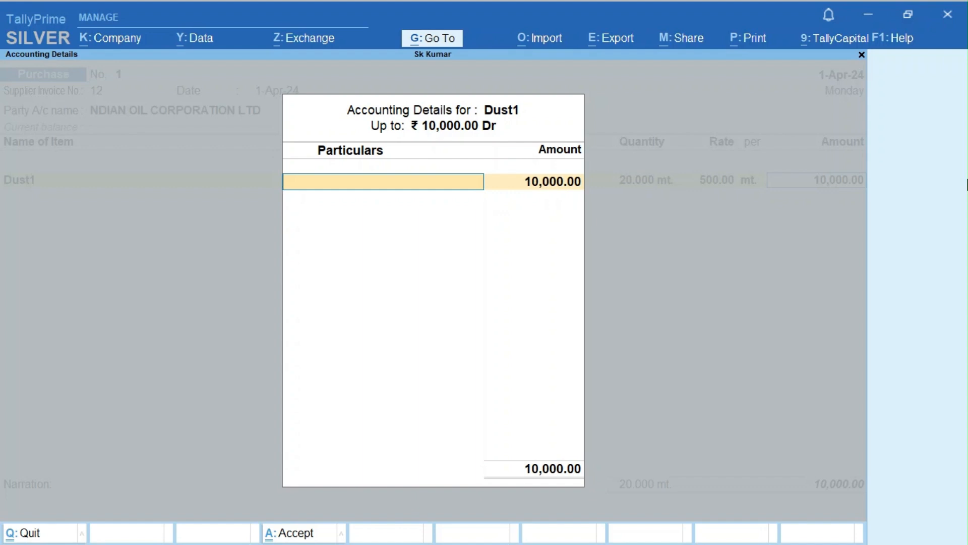
key(alt+c)
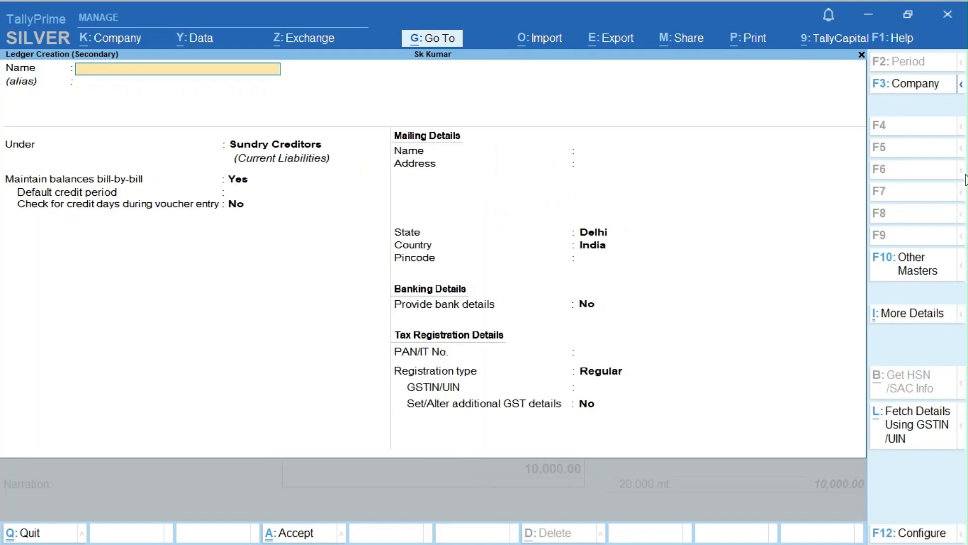
- Name the ledger Purchase@5% under Purchase Accounts with GST applicable
text(Purchase@5%)
key(Return)
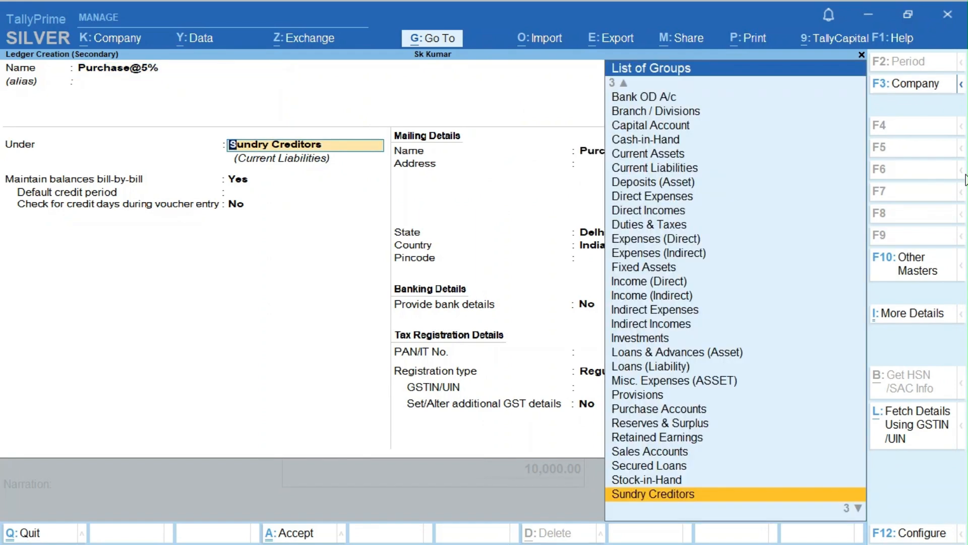
text(Pu)
key(Return)
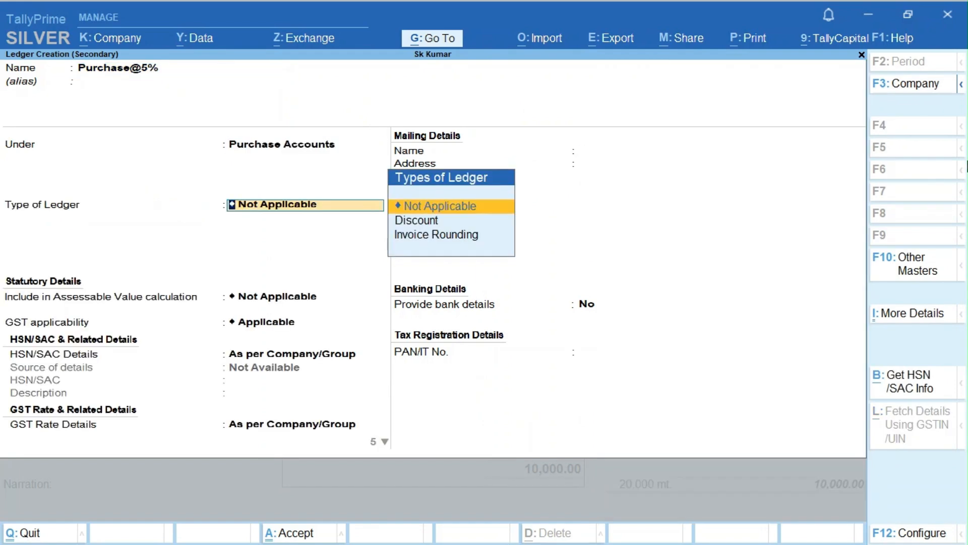
key(Return)
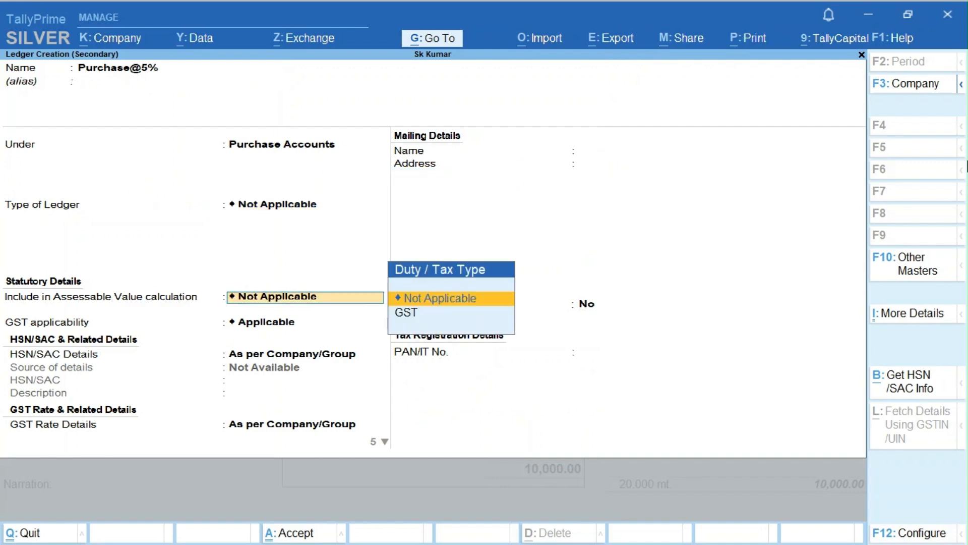
key(Return)
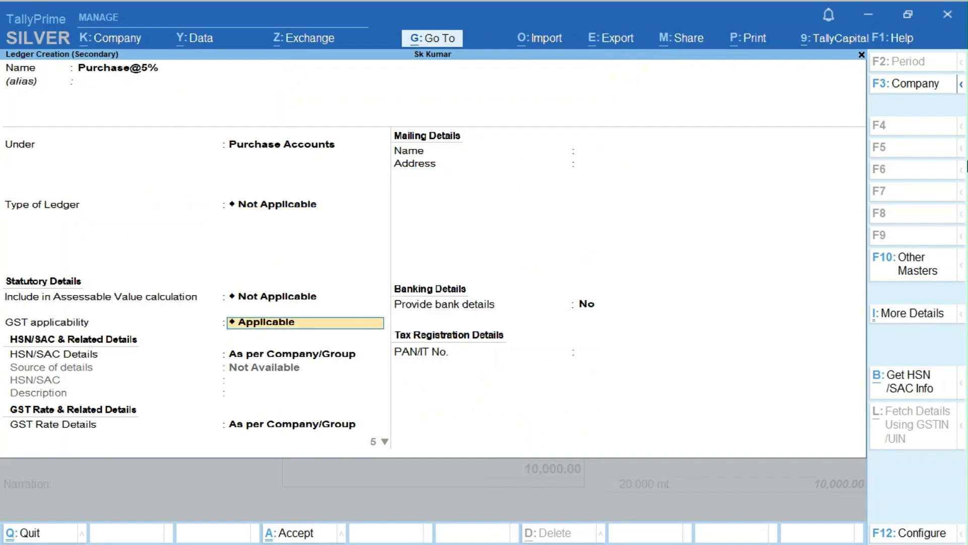
key(Return)
key(Return)
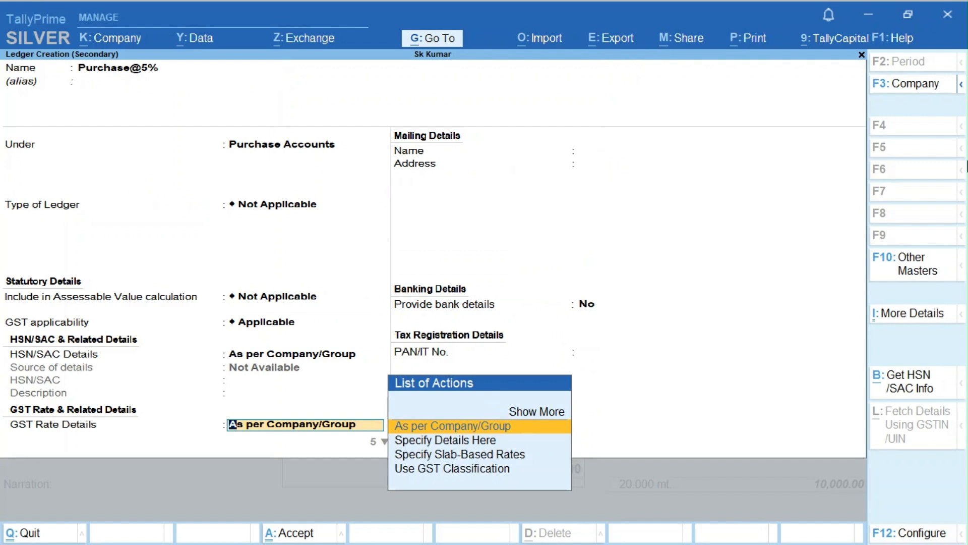
- Specify HSN/SAC details on the ledger: HSN 251710, description Stock
key(BackSpace)
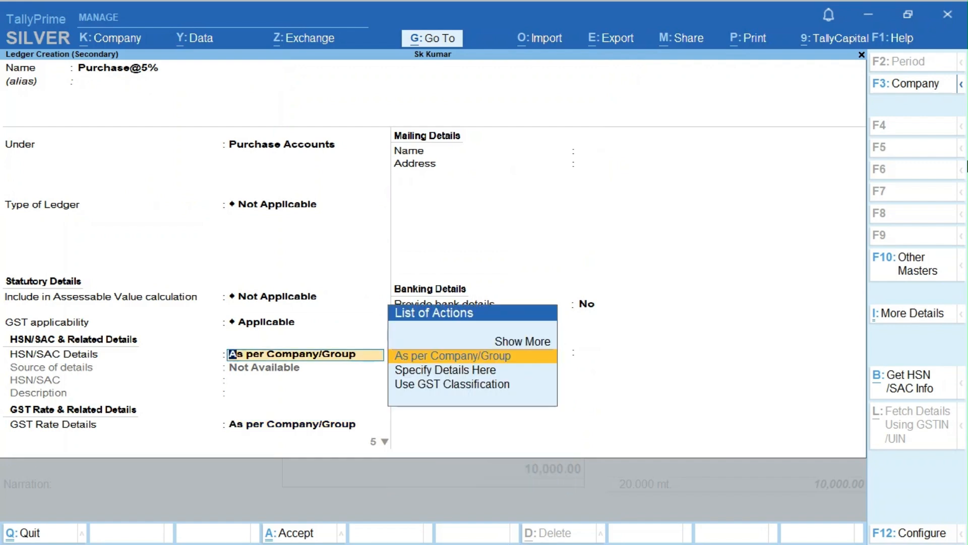
key(Down)
key(Return)
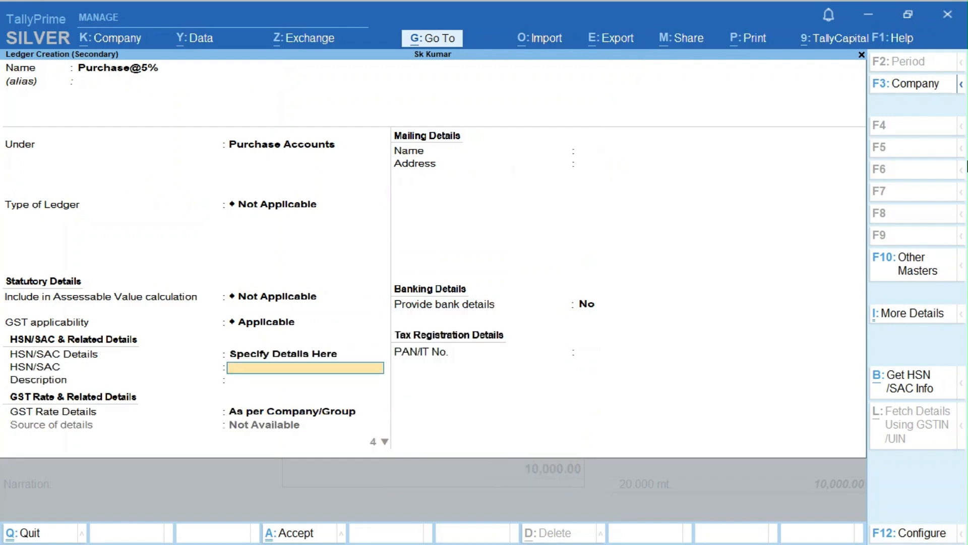
text(251710)
key(Return)
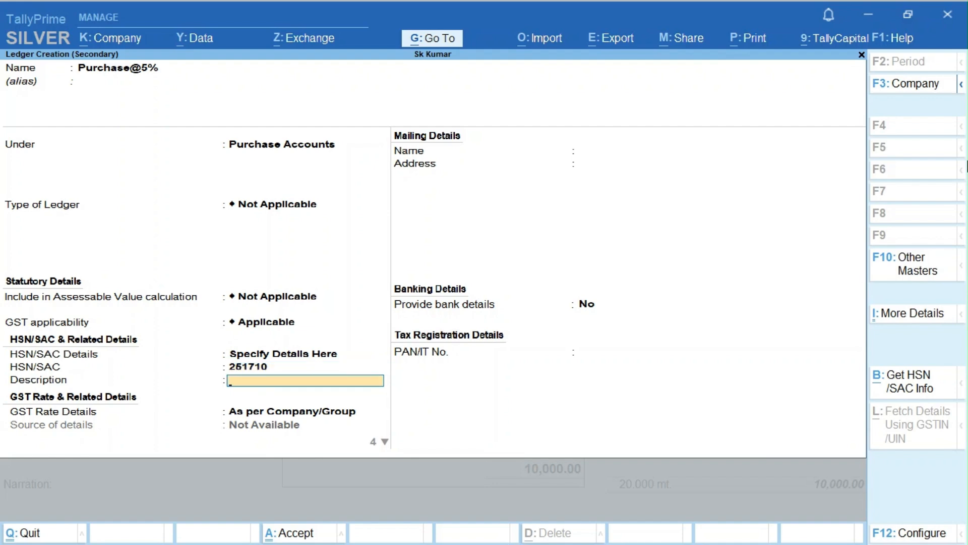
text(Stock)
key(Return)
- Specify GST rate details on the ledger with taxability type Taxable
key(Down)
key(Return)
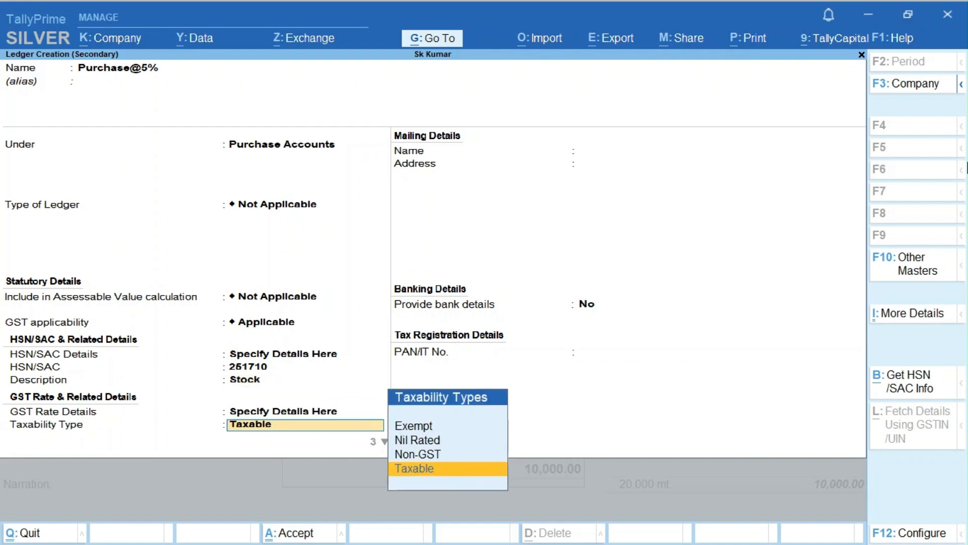
key(Return)
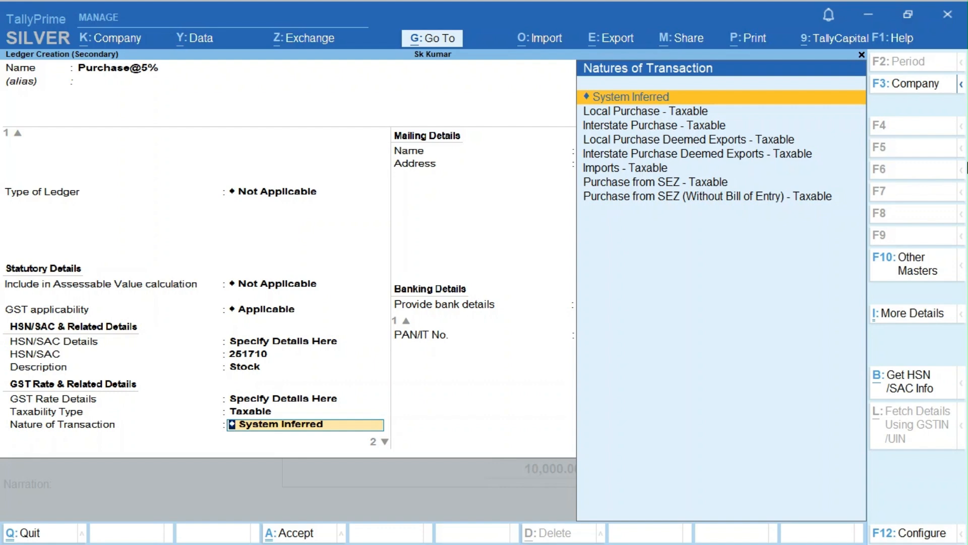
key(Return)
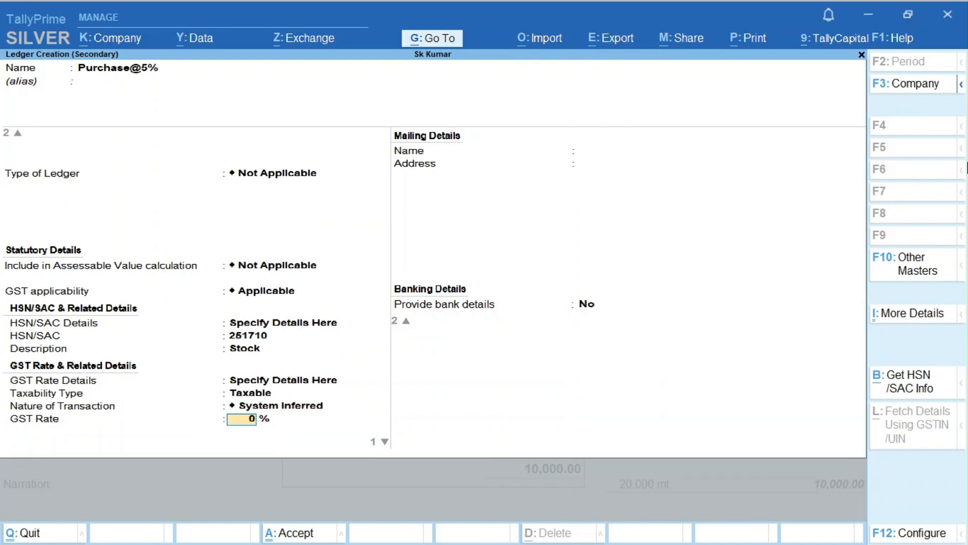
key(BackSpace)
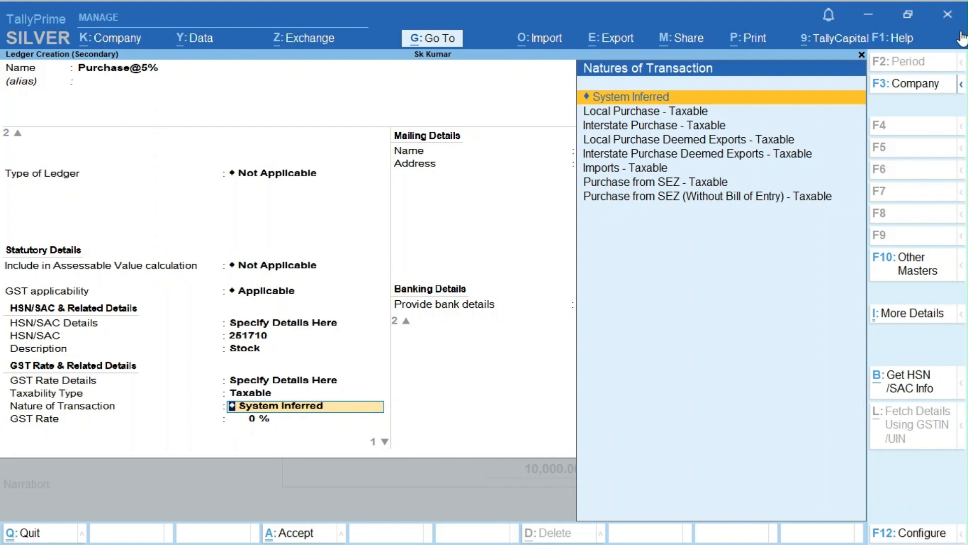
key(F11)
key(Down)
key(Down)
key(Down)
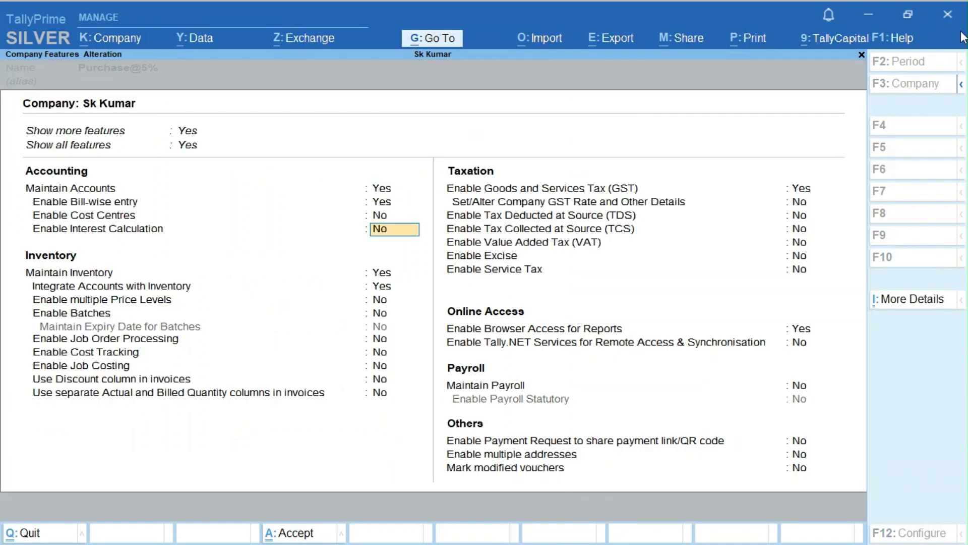
- Pass through the GST registration details and company features unchanged, back to the Purchase@5% ledger
key(Down)
key(Down)
key(Down)
key(Down)
key(Down)
key(Down)
key(Down)
key(Down)
key(Down)
key(Down)
key(Return)
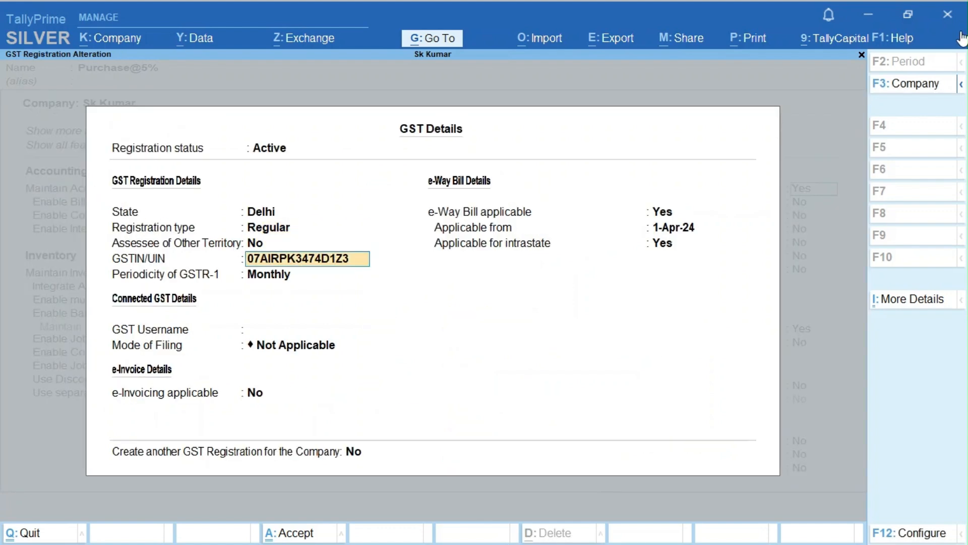
key(Return)
key(Return)
key(Return)
key(Return)
key(Return)
key(Return)
key(Return)
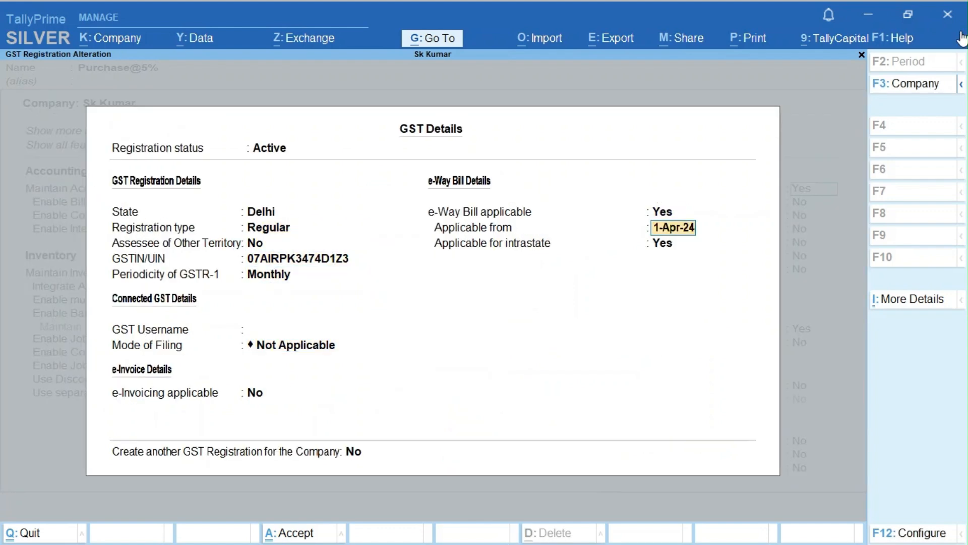
key(Return)
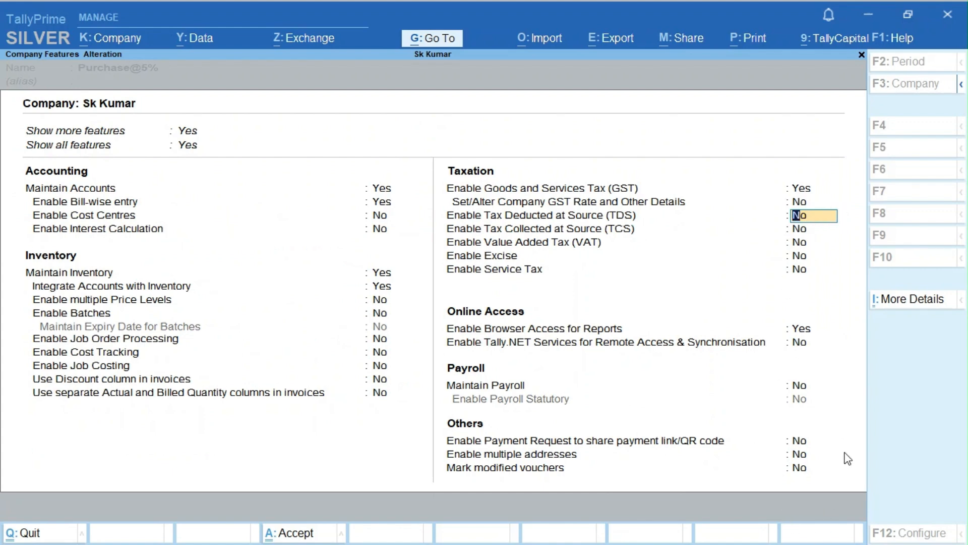
key(Return)
key(Return)
key(Return)
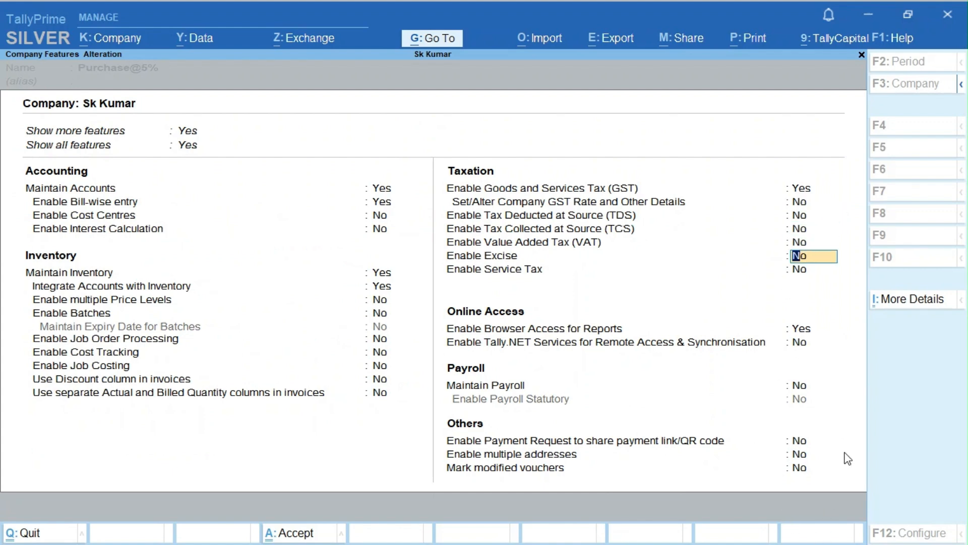
key(Return)
key(Return)
key(Return)
key(Return)
key(Return)
key(Return)
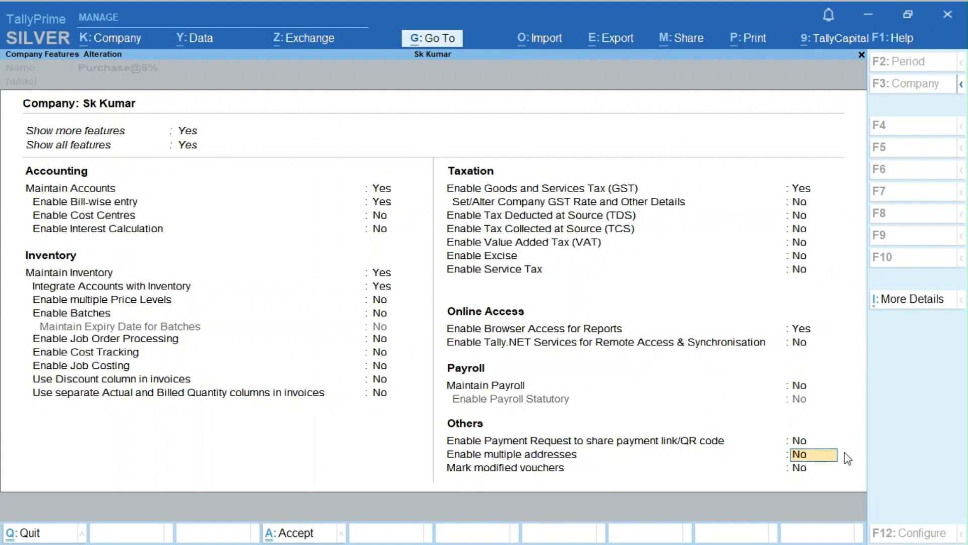
key(Return)
key(Return)
key(Return)
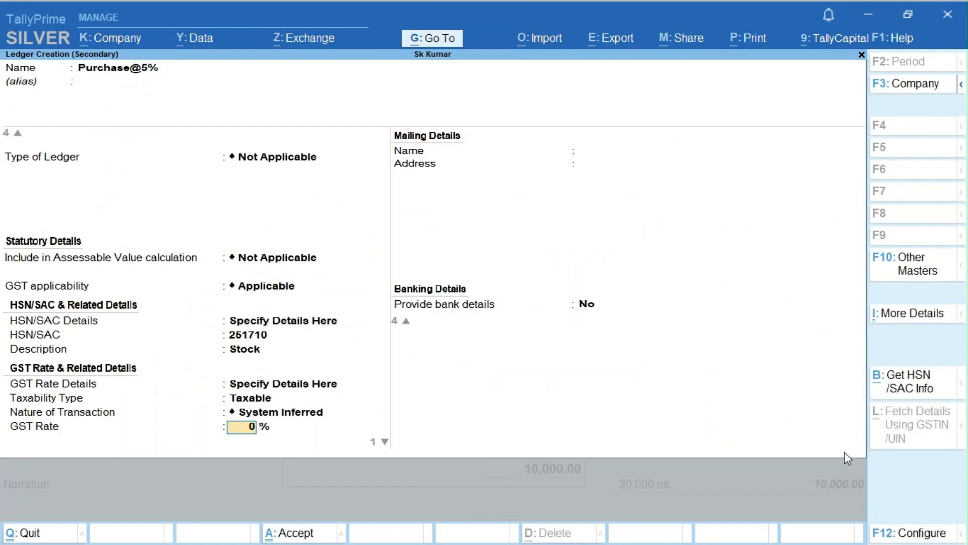
- Set Purchase@5% to a 5% GST rate with Goods supply, keeping System Inferred, and save it
key(Return)
key(Return)
key(Return)
key(Up)
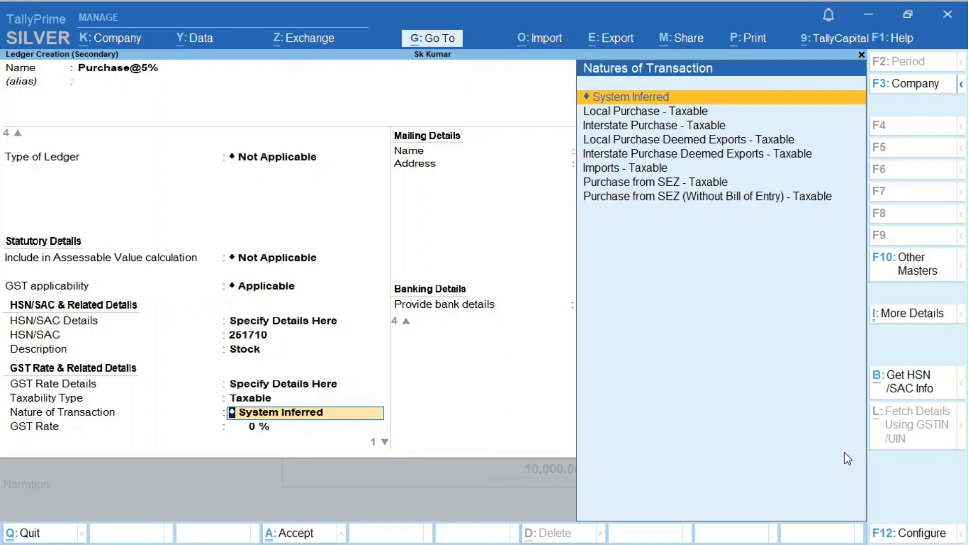
key(Return)
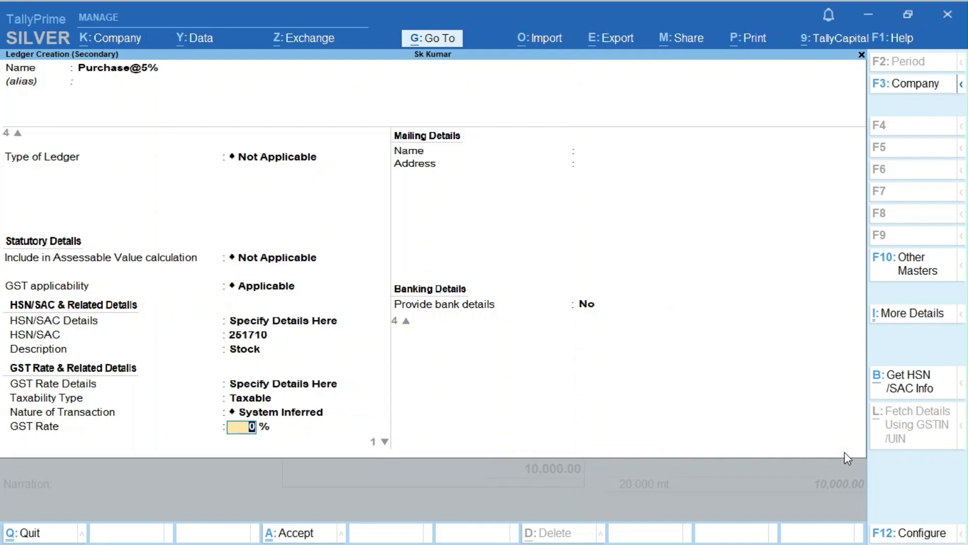
text(5)
key(Return)
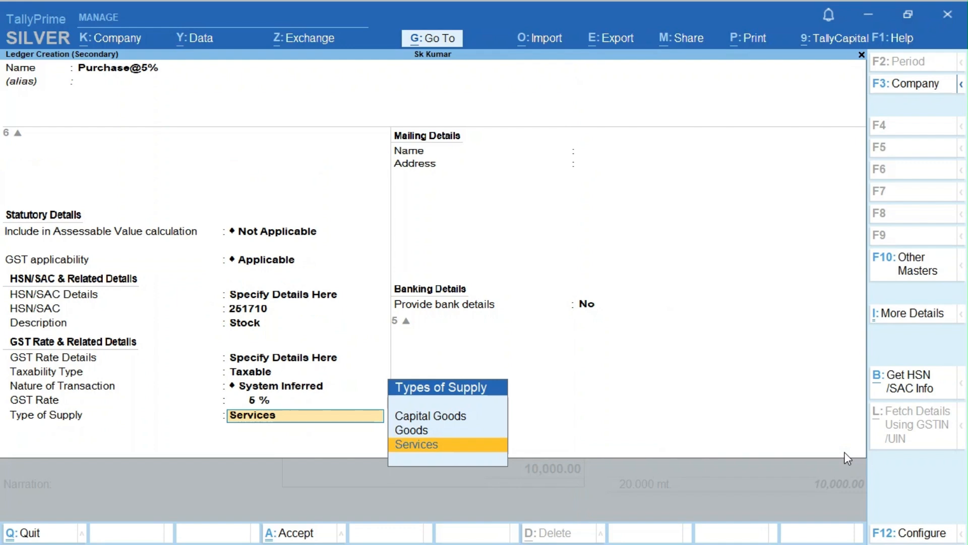
key(Return)
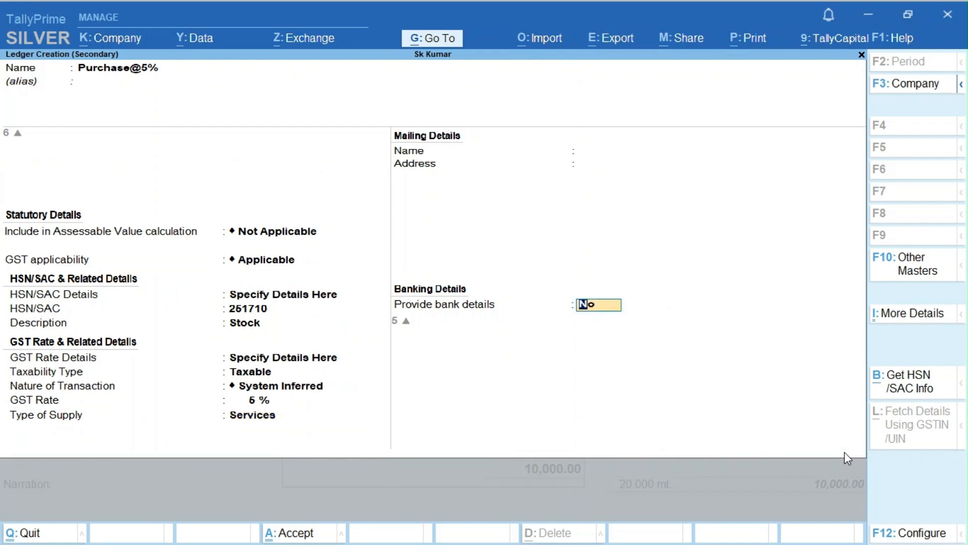
key(BackSpace)
key(Up)
key(Return)
key(Return)
key(Return)
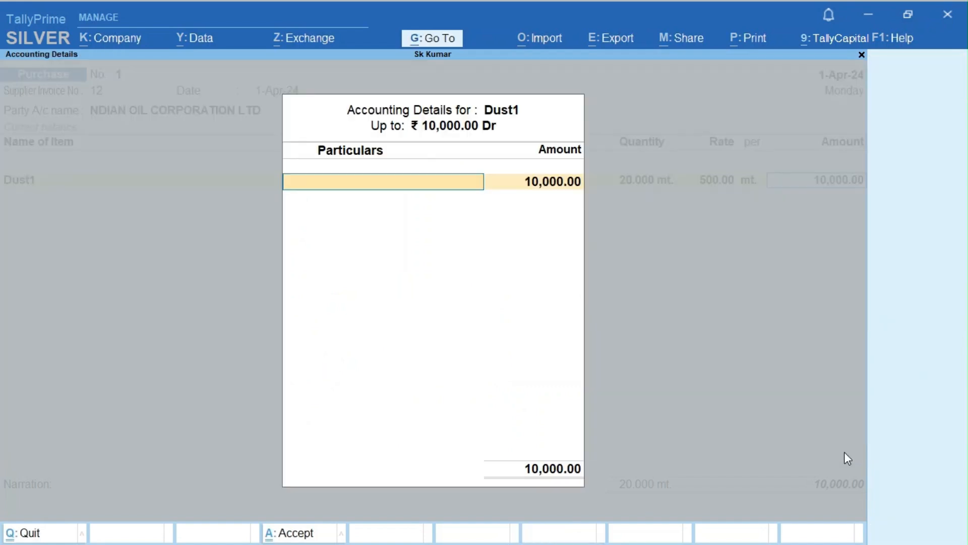
- Allocate Dust1's 10,000.00 to the Purchase@5% ledger and return to the voucher's item lines
text(P)
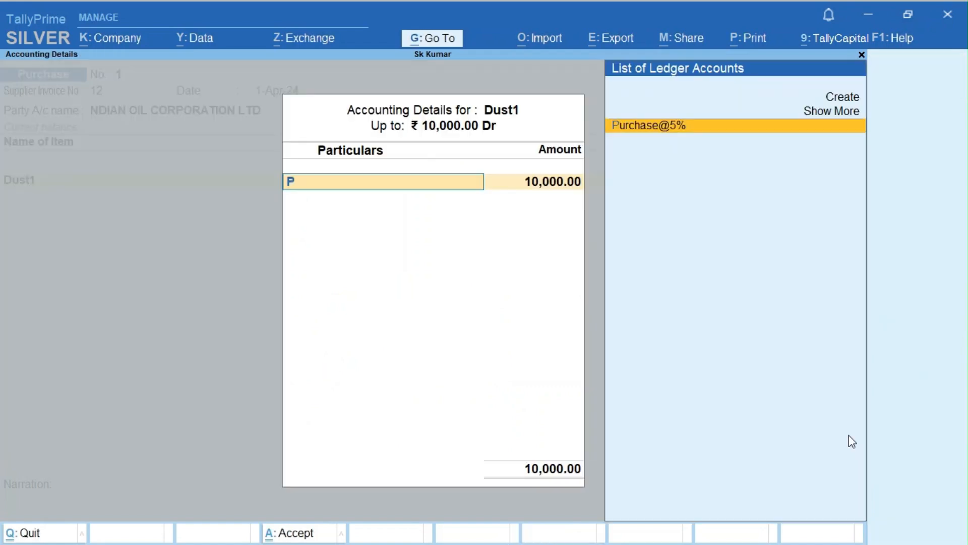
key(Return)
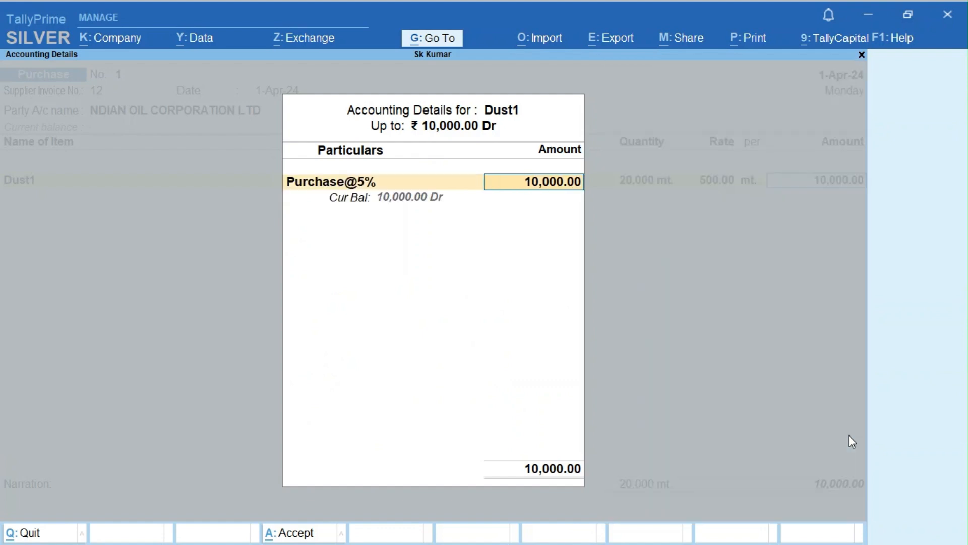
key(Return)
key(Return)
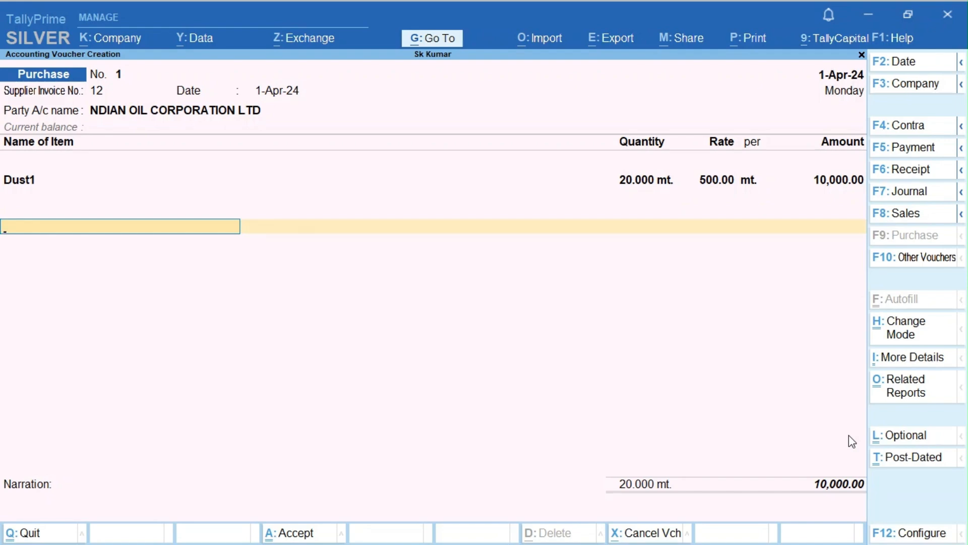
key(BackSpace)
key(Return)
key(Return)
key(Return)
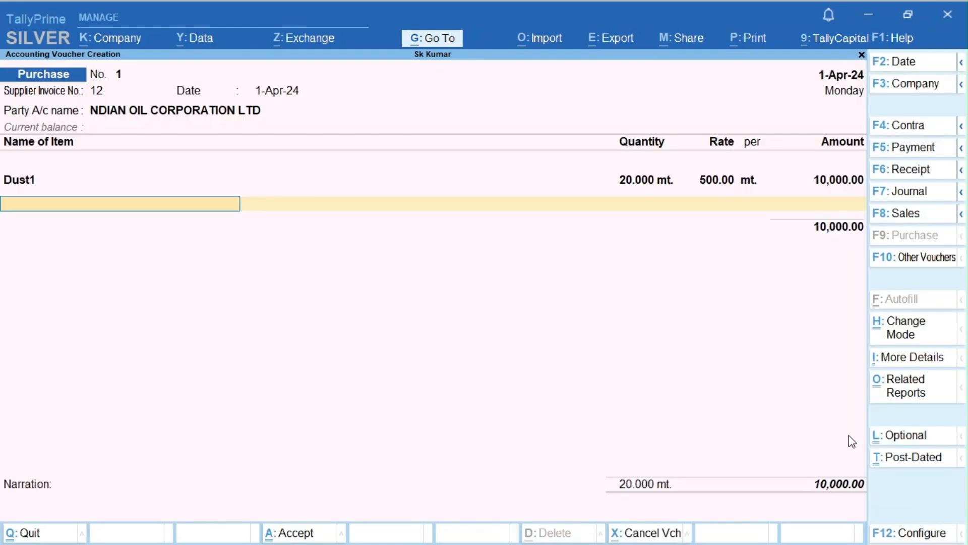
key(Return)
key(BackSpace)
key(Return)
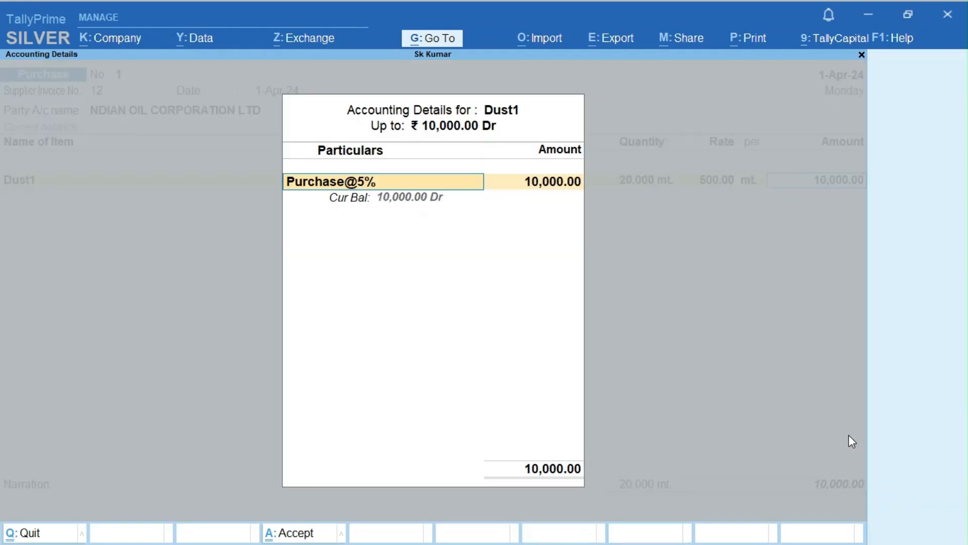
key(Return)
key(Return)
key(Return)
key(Return)
key(BackSpace)
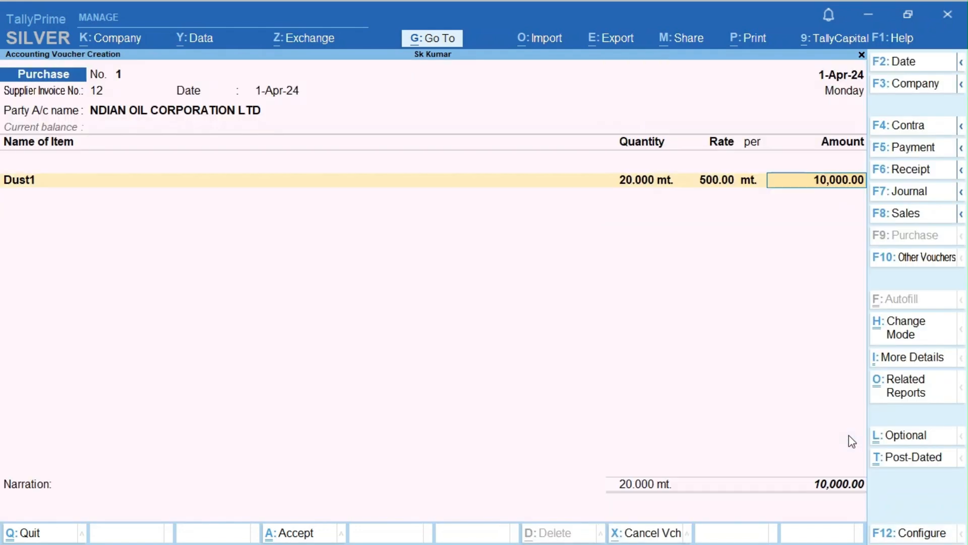
key(Return)
key(Return)
key(Return)
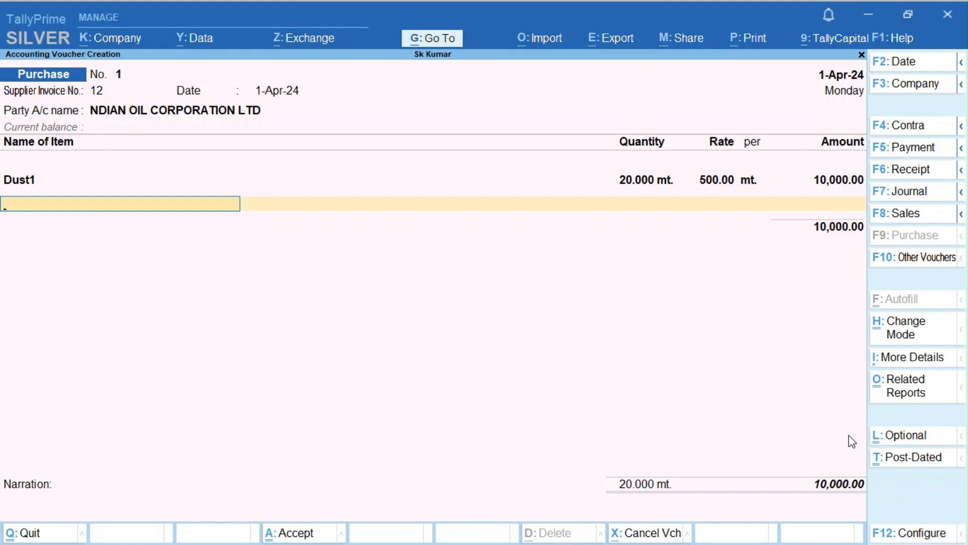
- Create stock item Dust-2 under Primary with unit mt. and GST applicable
key(alt+c)
text(Dust)
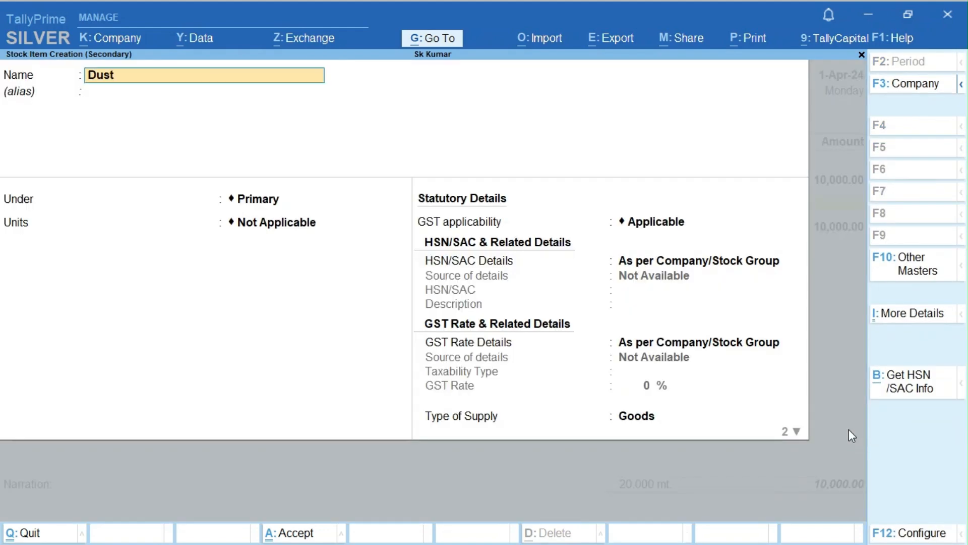
text(-2)
key(Return)
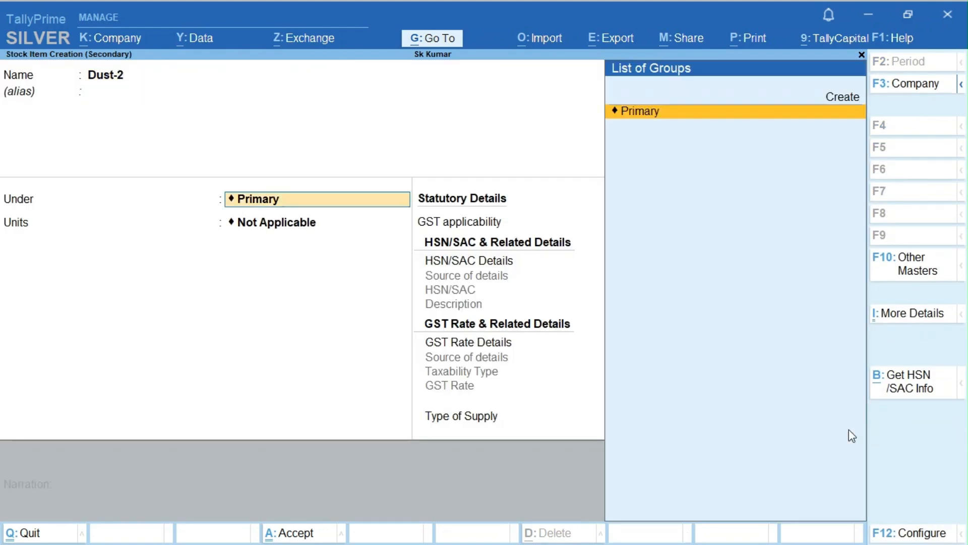
key(Return)
key(Down)
key(Return)
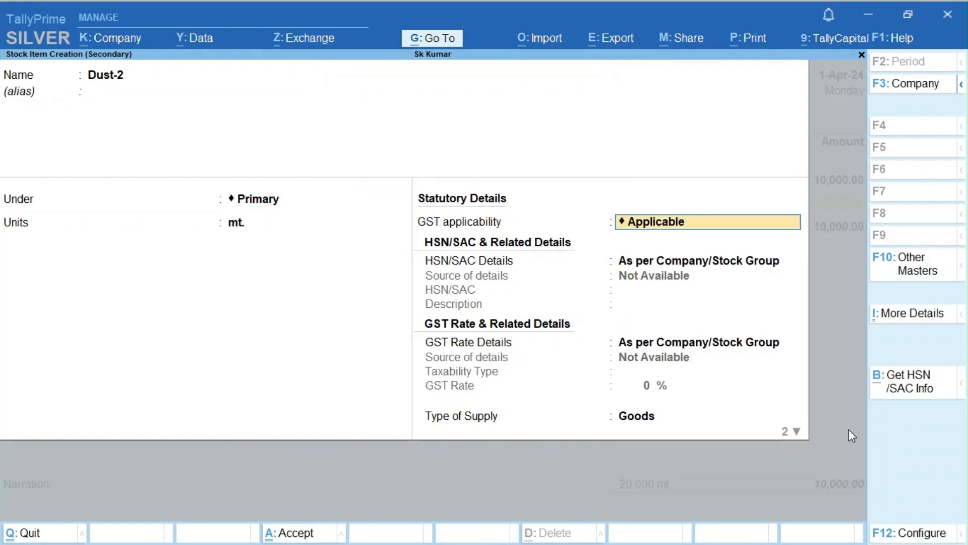
key(Return)
key(Return)
key(Return)
key(Return)
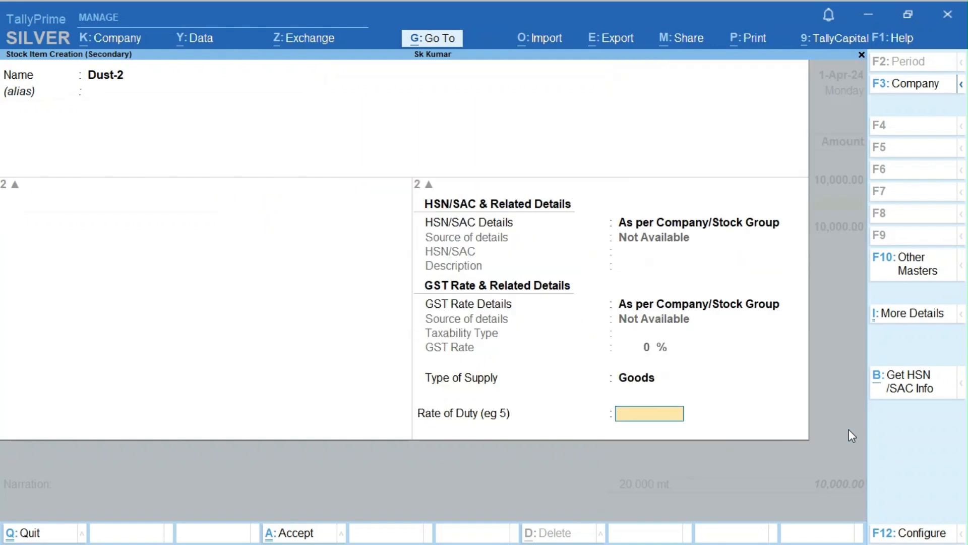
key(ctrl)
key(ctrl+a)
- Enter 20 mt. of Dust-2 at 600.00 for 12,000.00
text(20)
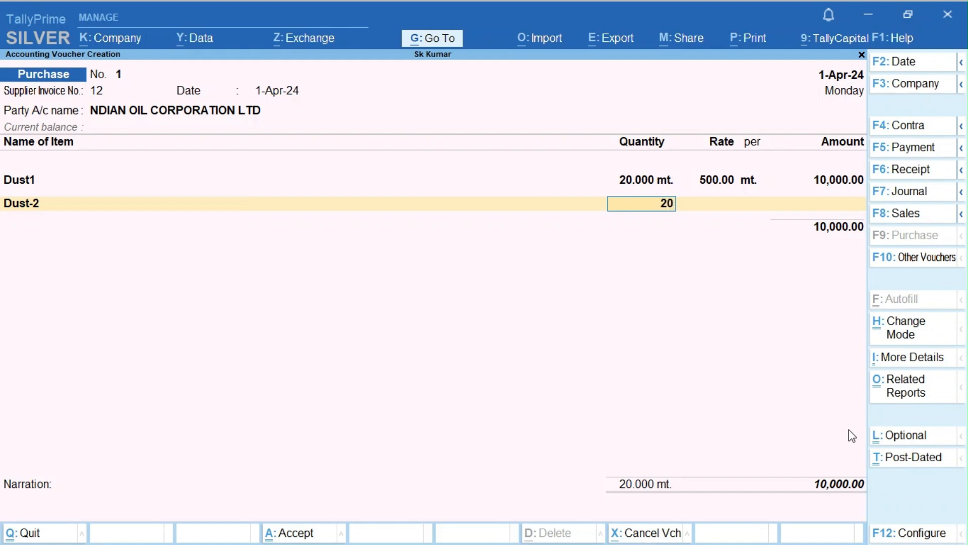
key(Return)
text(600)
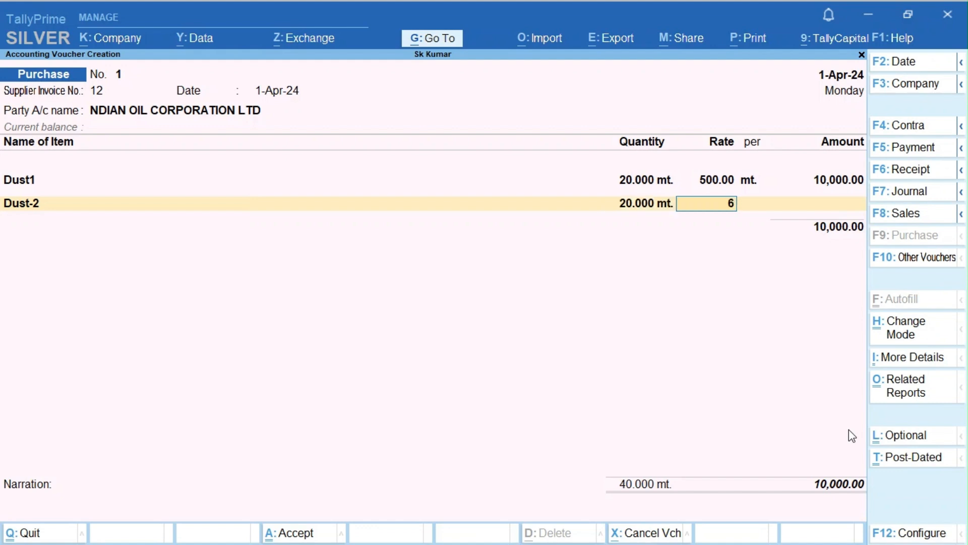
key(Return)
key(Return)
key(Return)
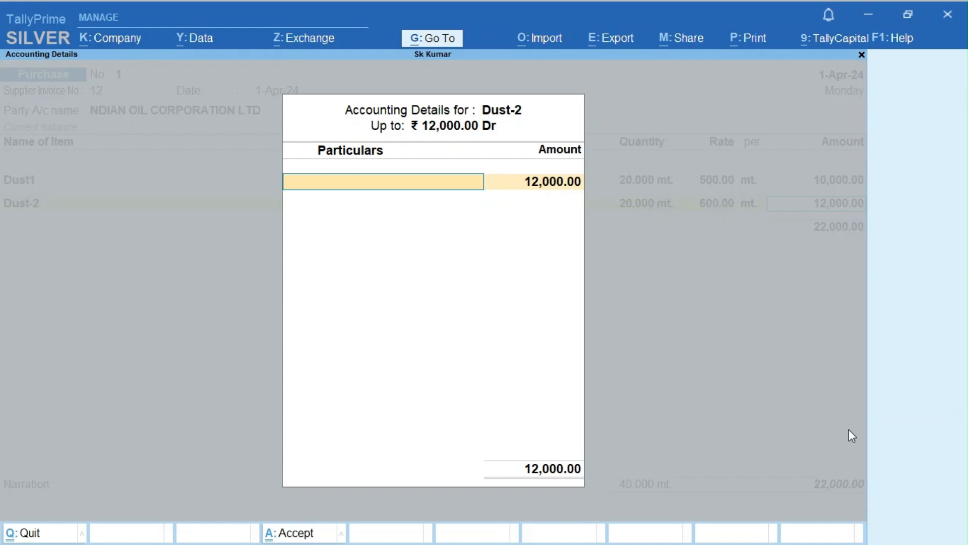
key(alt+c)
- Name the new ledger Purchase12@ under Purchase Accounts with HSN 251710 and description Sto
text(Pur)
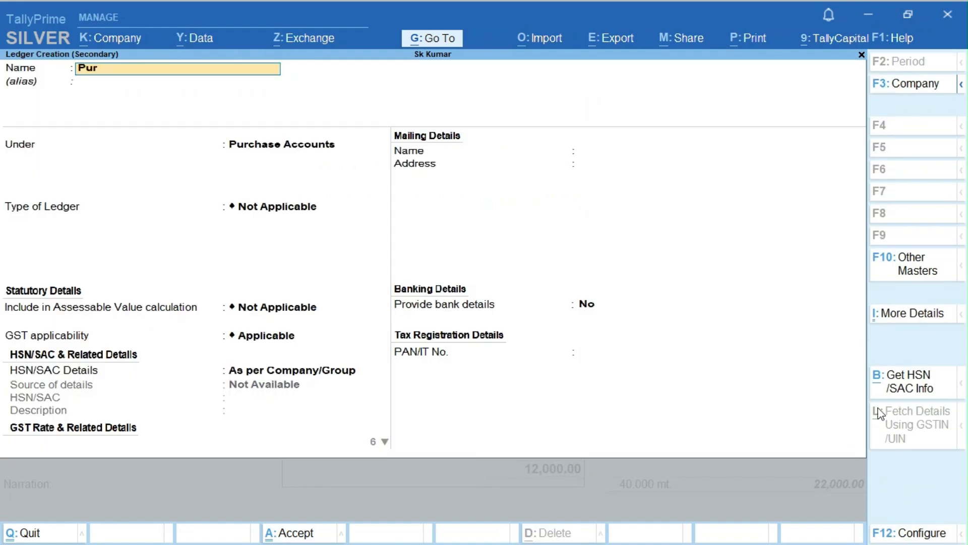
text(chase12@)
key(Return)
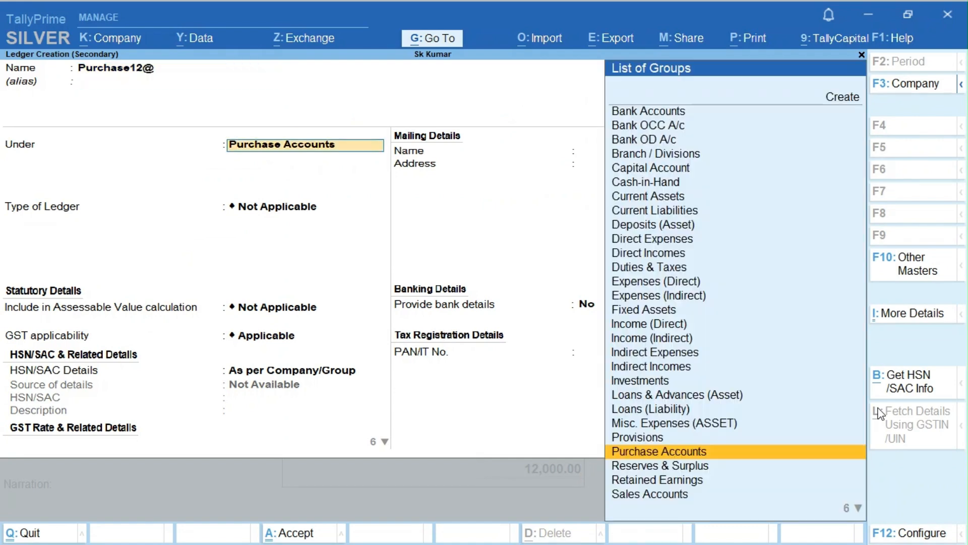
key(Return)
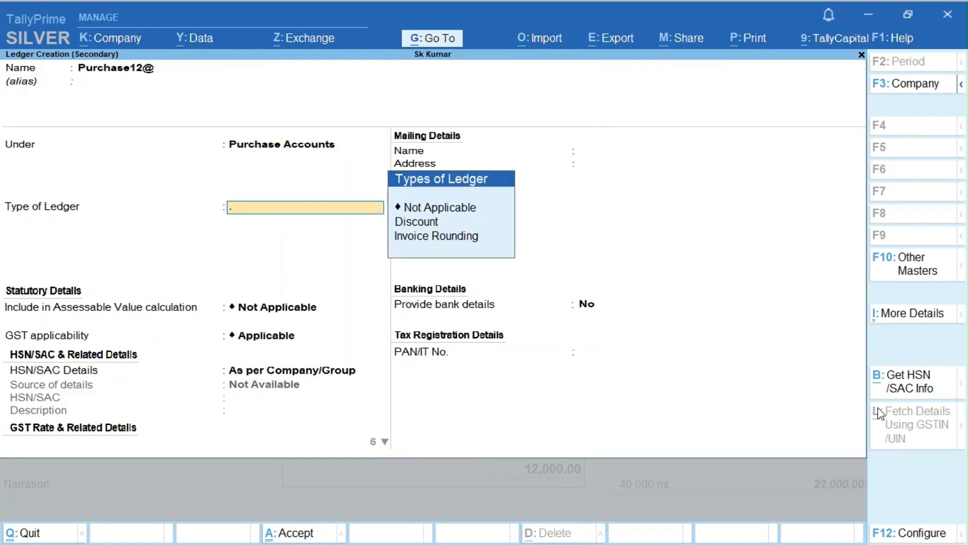
key(BackSpace)
key(Return)
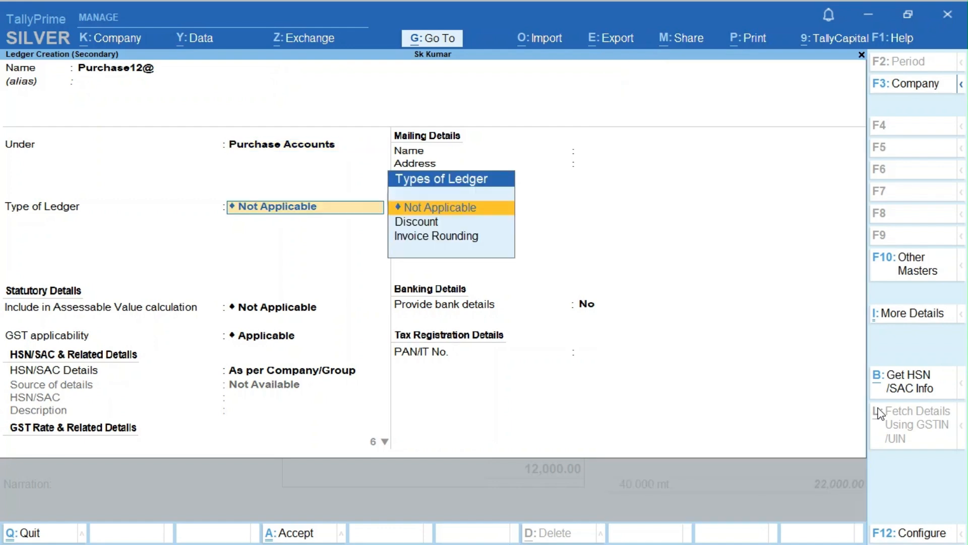
key(Return)
key(Return)
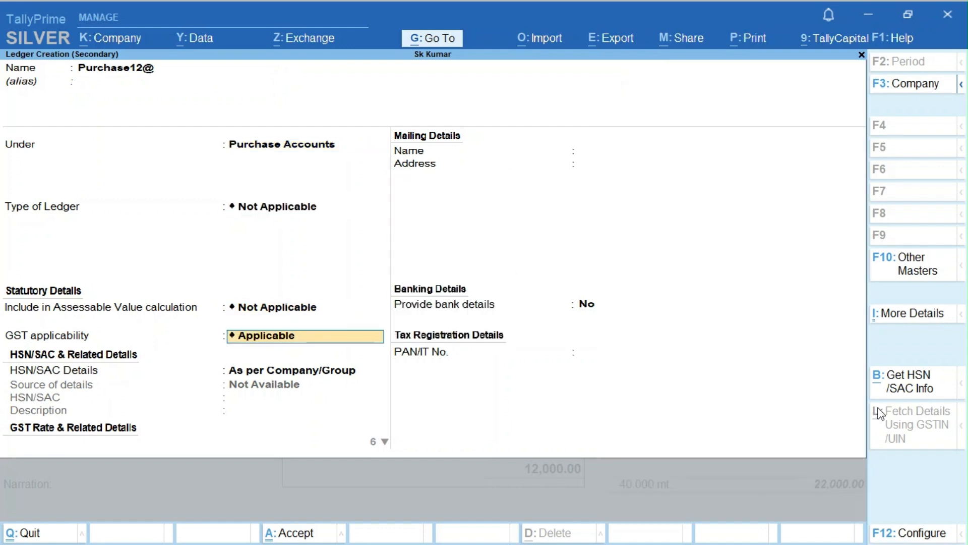
key(Return)
key(Down)
key(Return)
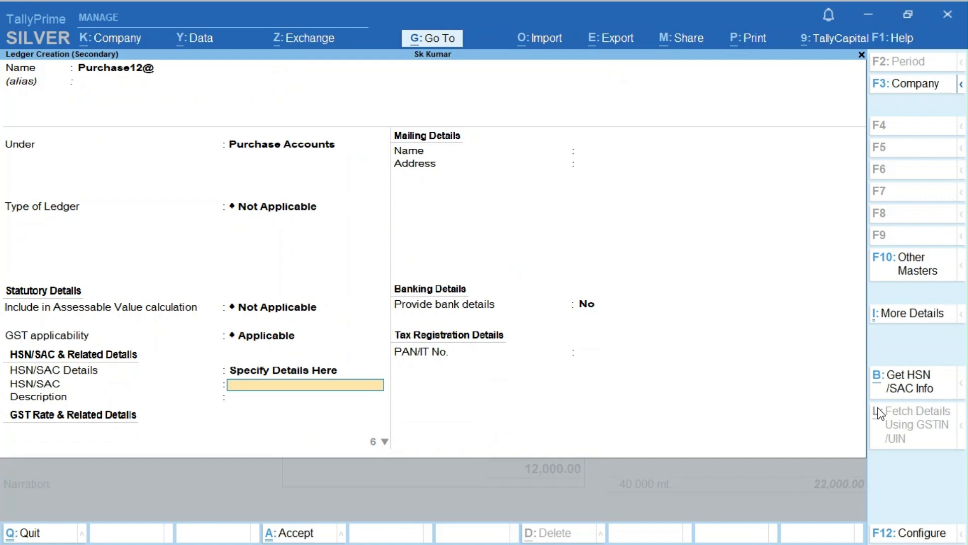
text(251710)
key(Return)
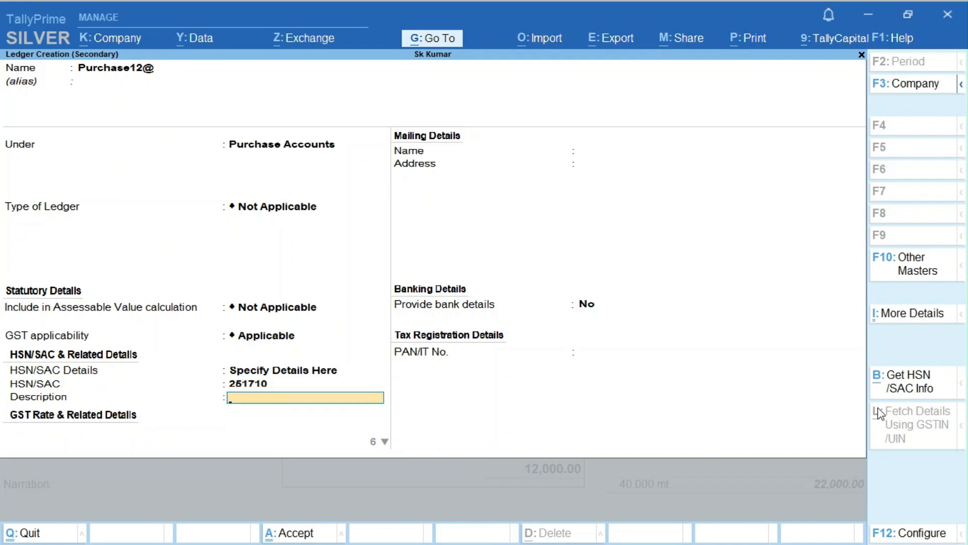
text(Sto)
key(Return)
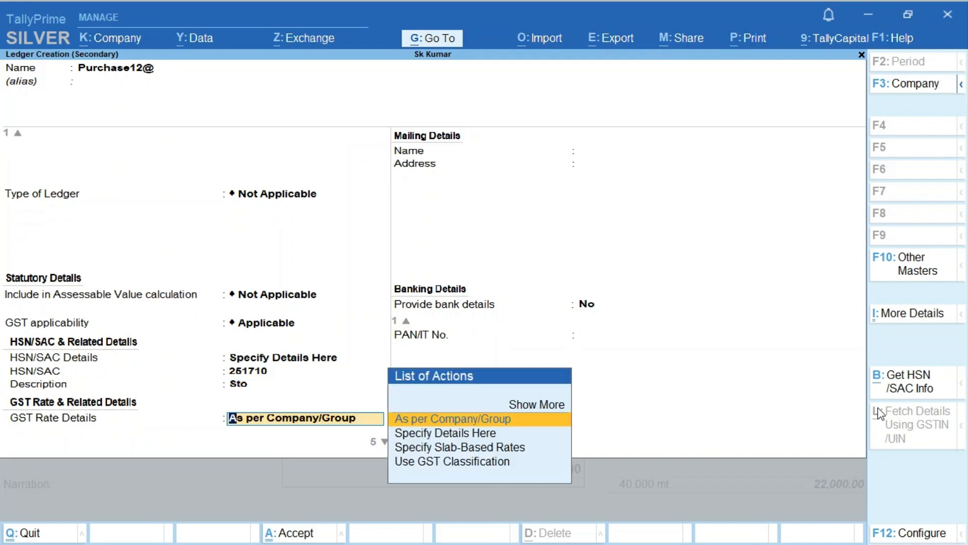
- Make Purchase12@ taxable at 12% GST with Goods supply and save it
key(Down)
key(Return)
key(Return)
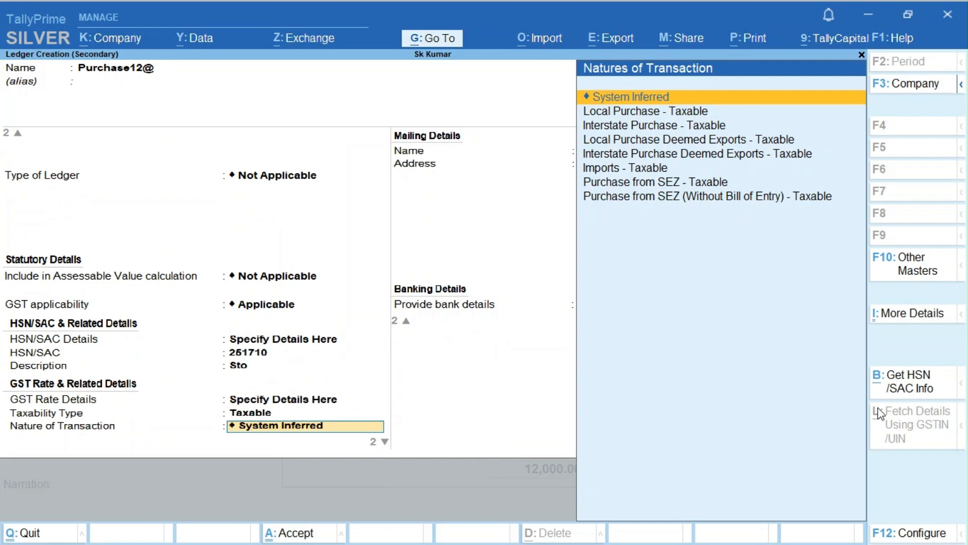
key(Return)
text(12)
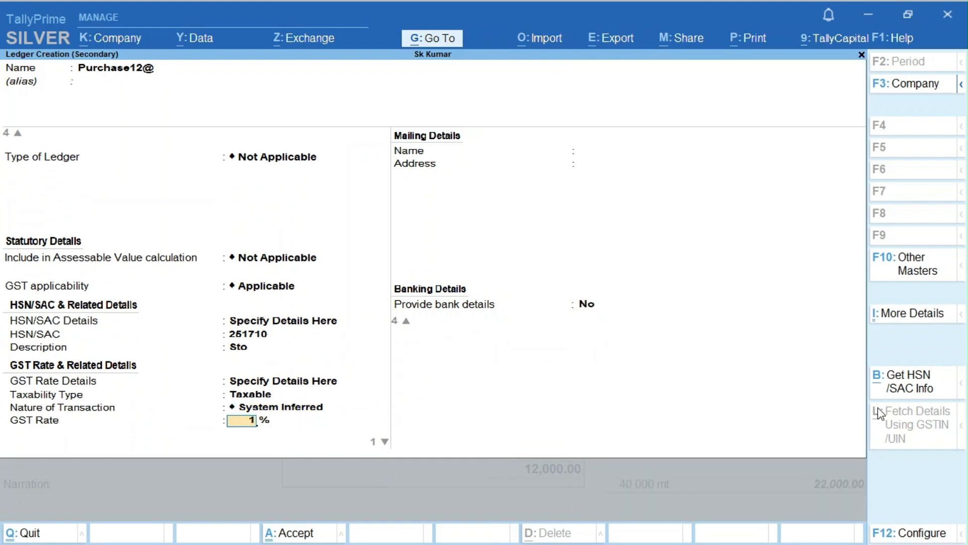
key(Return)
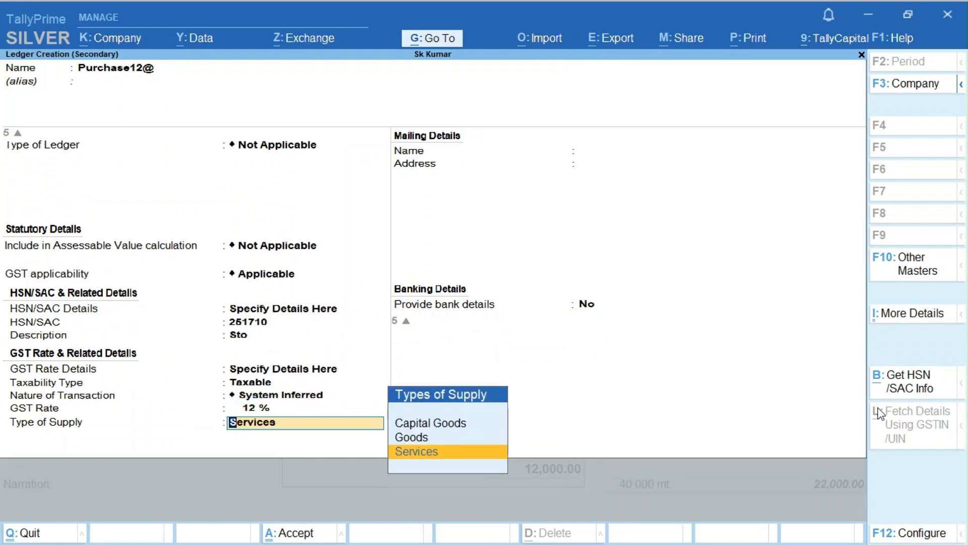
key(Up)
key(Return)
key(Return)
key(Return)
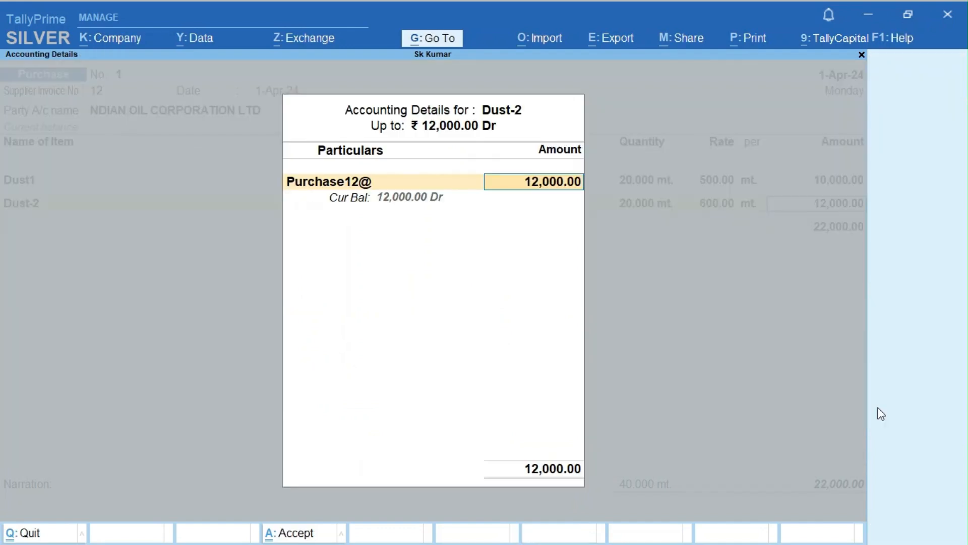
key(Return)
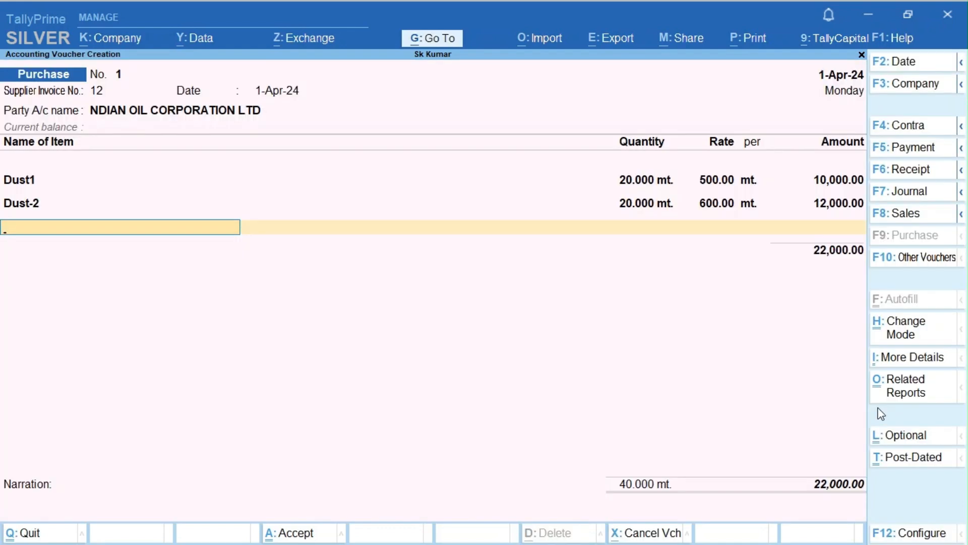
- Create stock item Dust3 under Primary in mt. with GST applicable
key(alt+c)
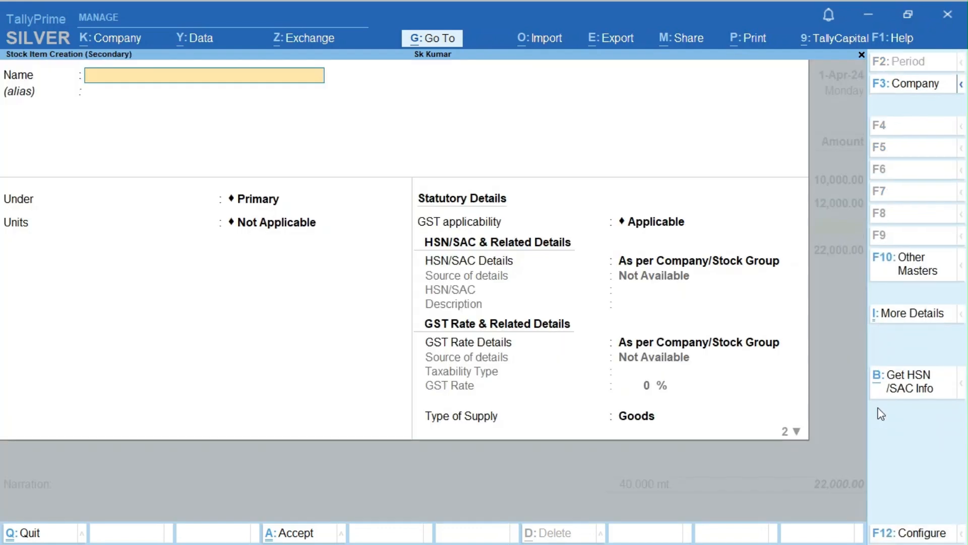
text(Dust)
text(3)
key(Return)
key(Return)
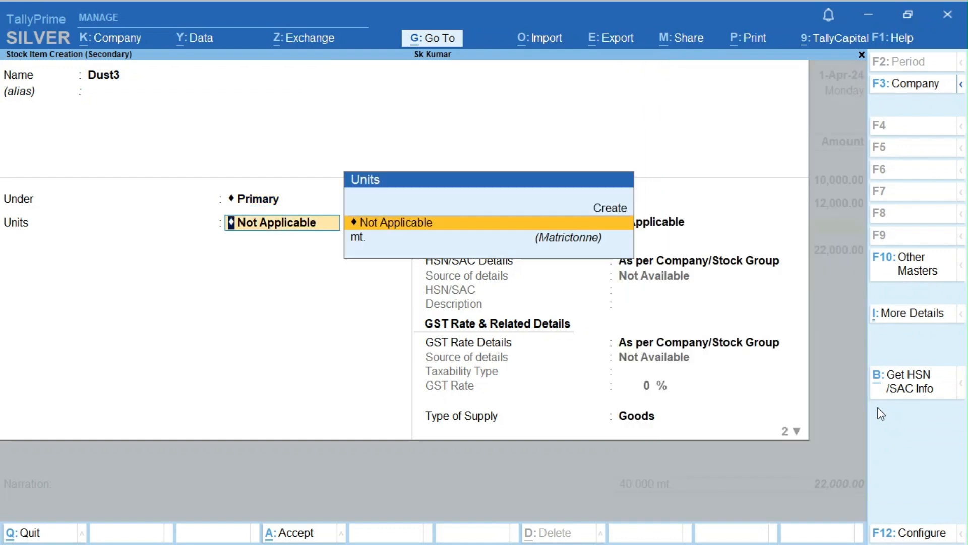
key(Down)
key(Return)
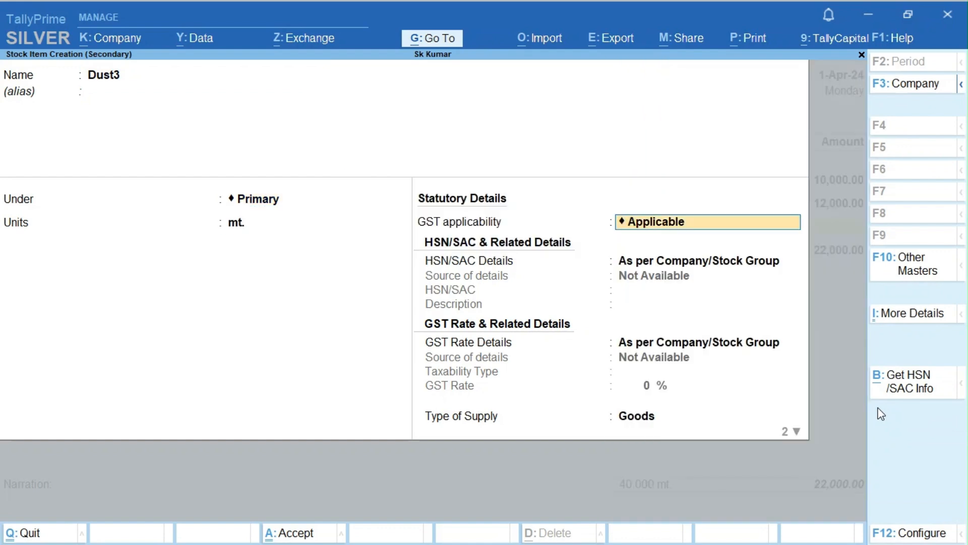
key(Return)
key(Return)
key(Return)
key(Return)
key(Return)
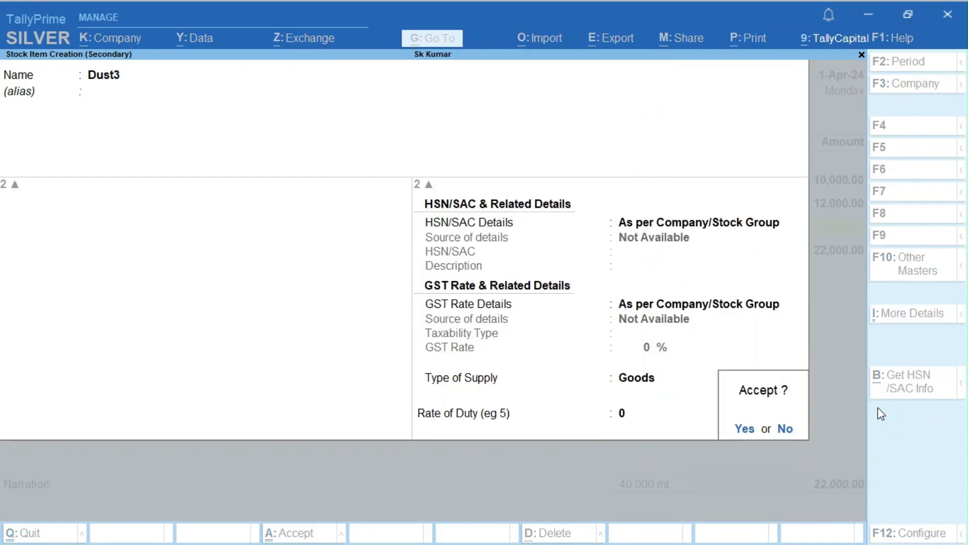
key(Return)
- Enter 20 mt. of Dust3 at 600 per mt, amounting to 12,000.00
text(20)
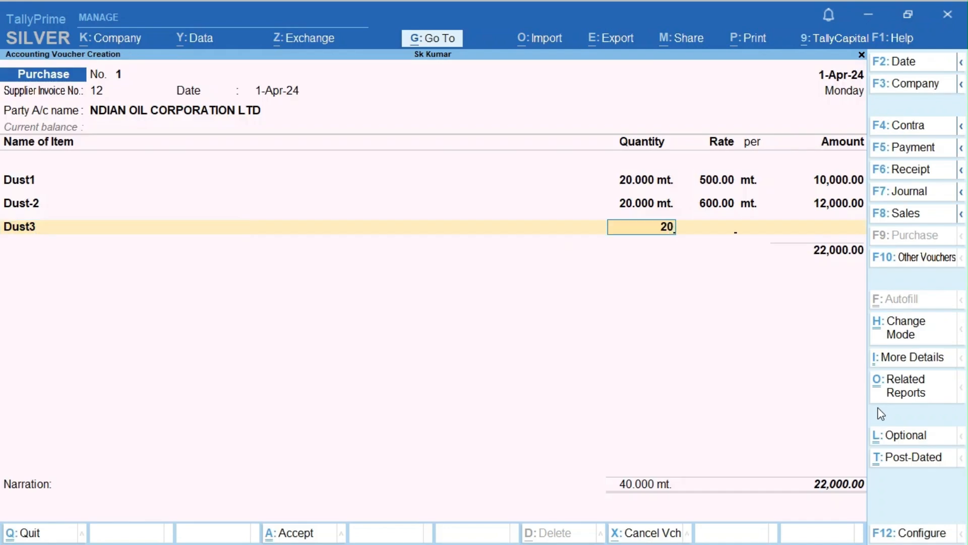
key(Return)
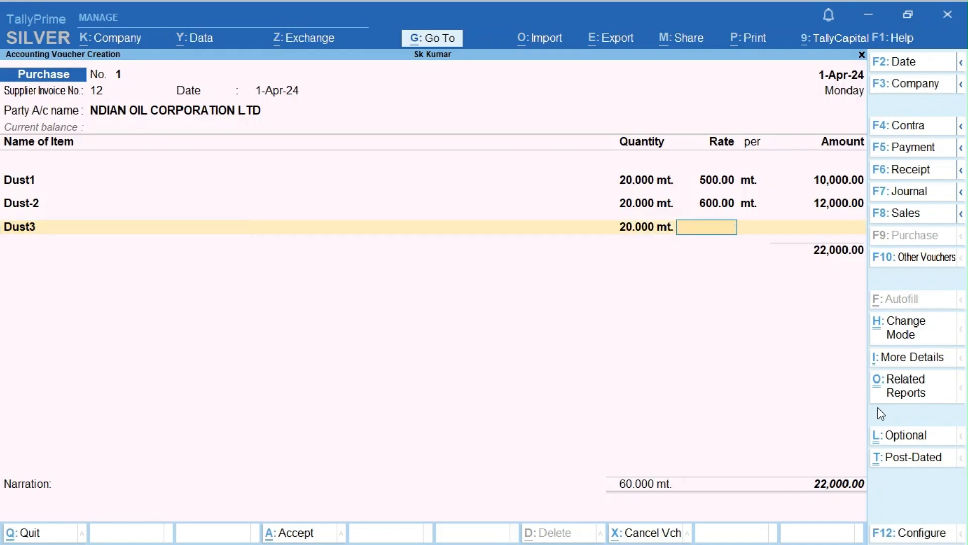
text(600)
key(Return)
key(Return)
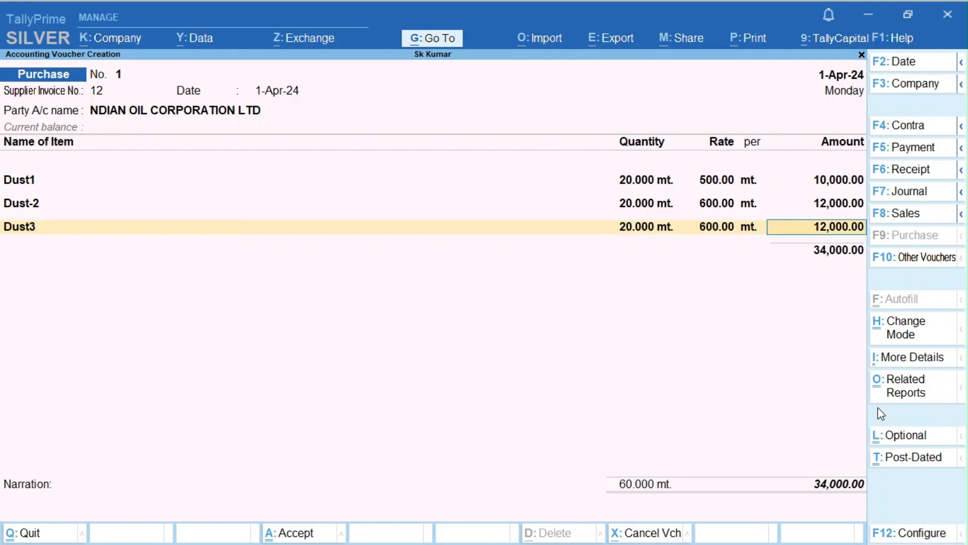
key(Return)
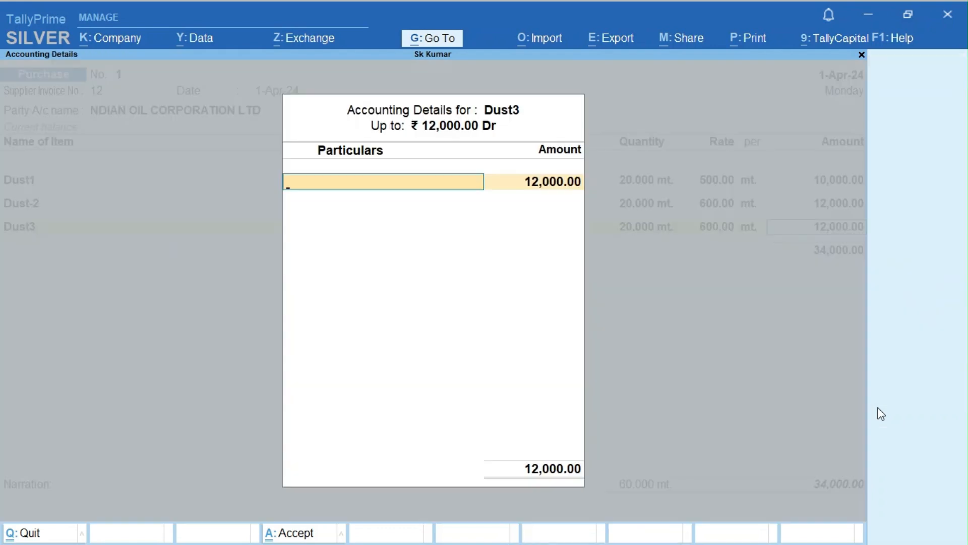
key(alt+c)
- Name the new ledger Purchase18% under Purchase Accounts
text(Pur)
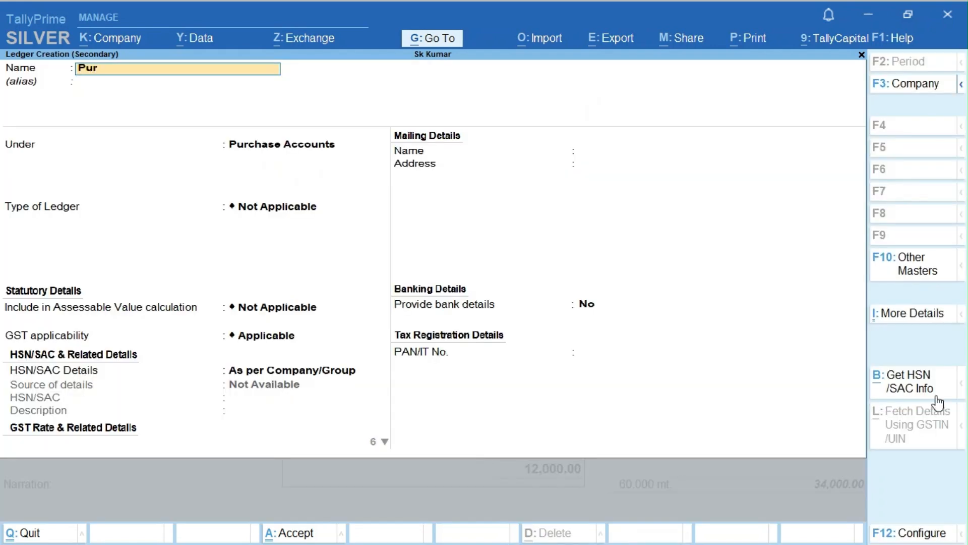
text(chase18#)
key(BackSpace)
text($)
key(BackSpace)
text(%)
key(Return)
key(Return)
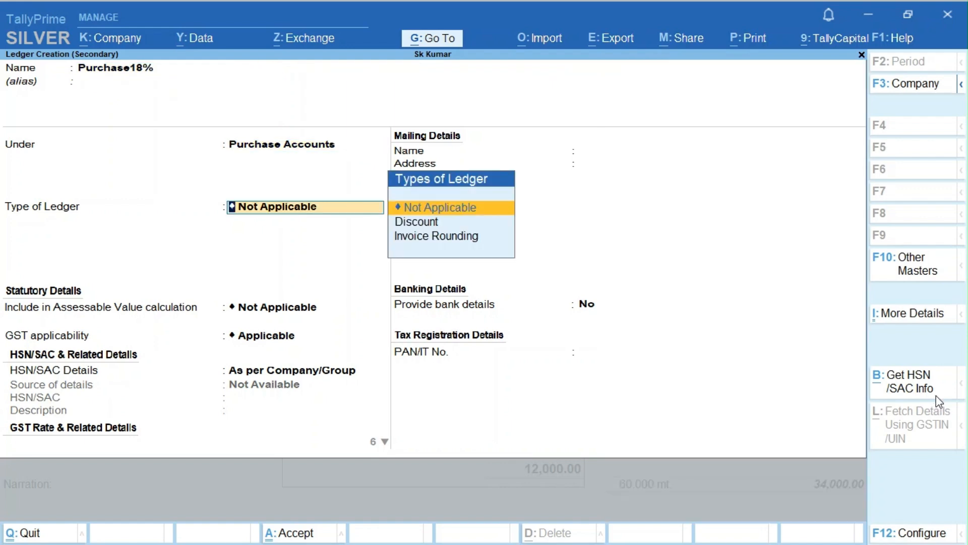
key(Return)
key(Return)
key(Return)
key(Return)
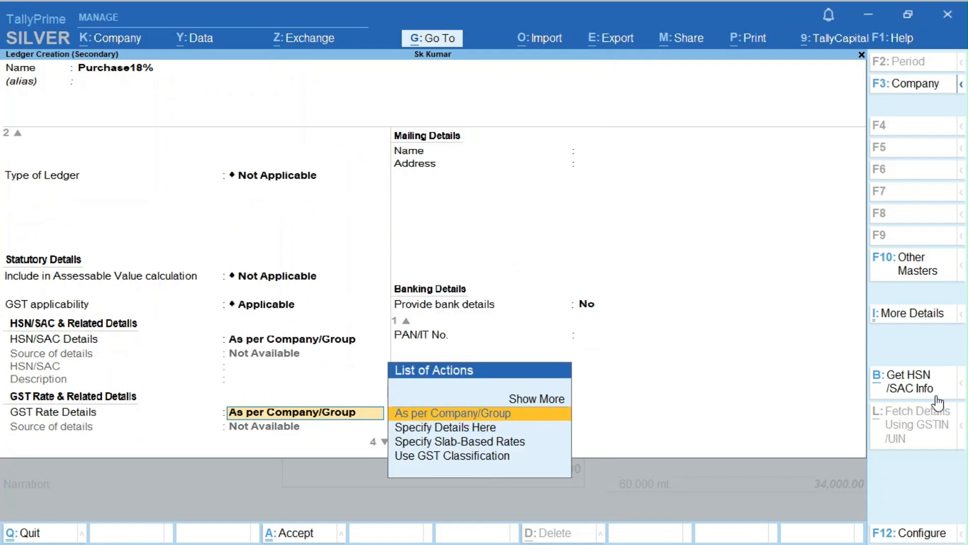
- Give Purchase18% HSN/SAC code 251710 with description Stock
key(Down)
key(Return)
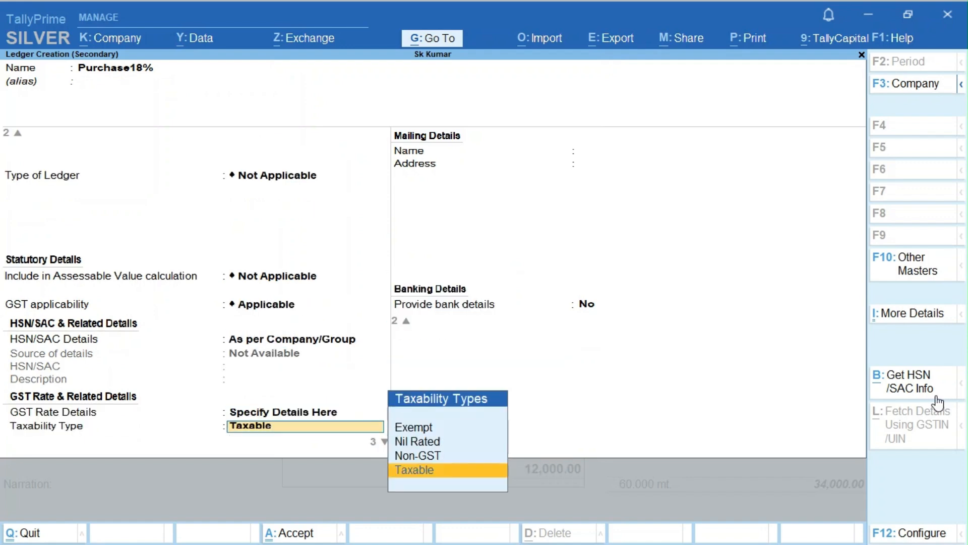
key(BackSpace)
key(BackSpace)
key(Down)
key(Return)
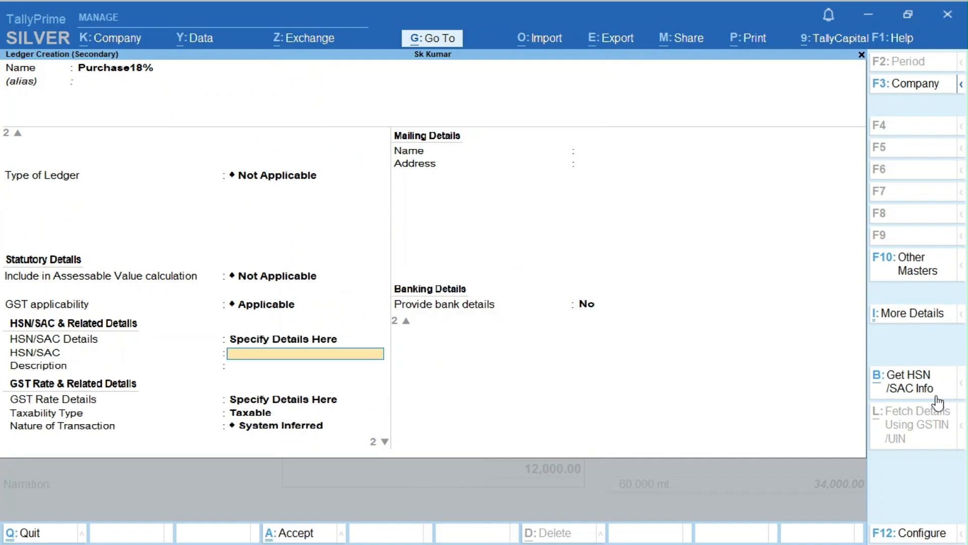
text(251710)
key(Return)
text(S)
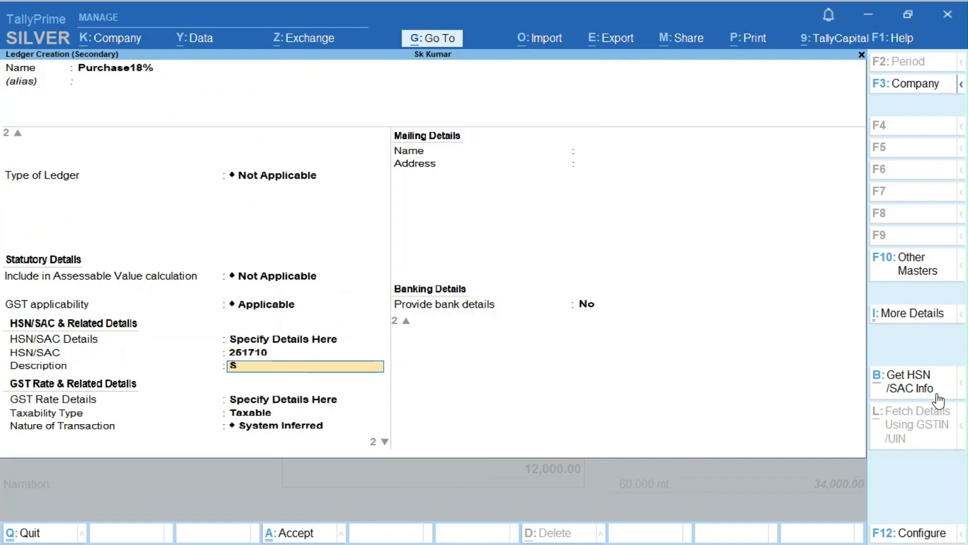
text(tock)
key(Return)
- Mark Purchase18% taxable at 18% GST, save it, and allocate Dust3's 12,000 to it
key(Return)
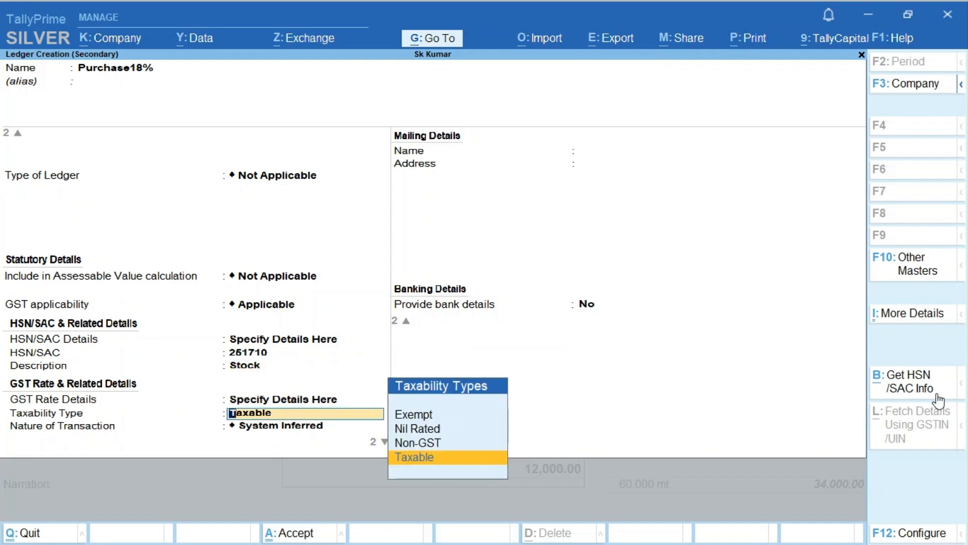
key(Return)
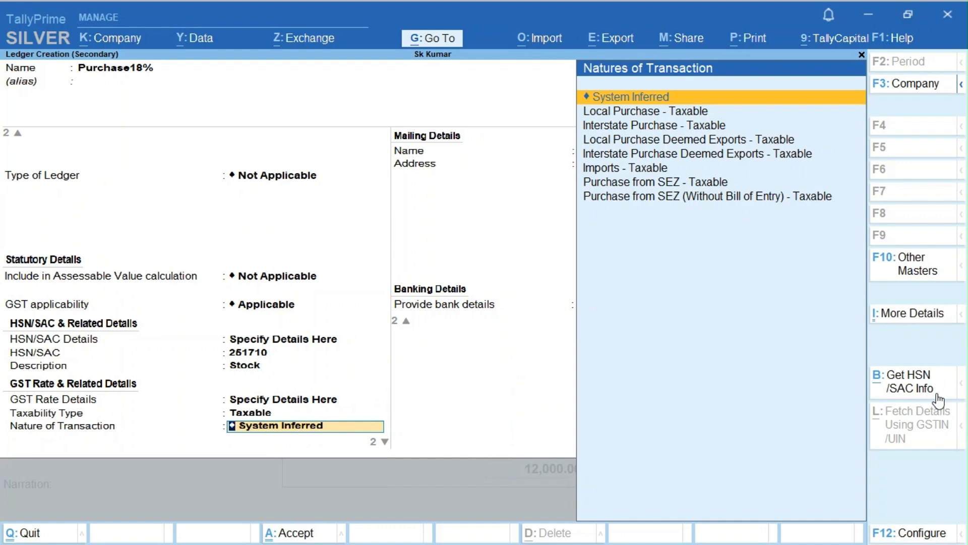
key(Return)
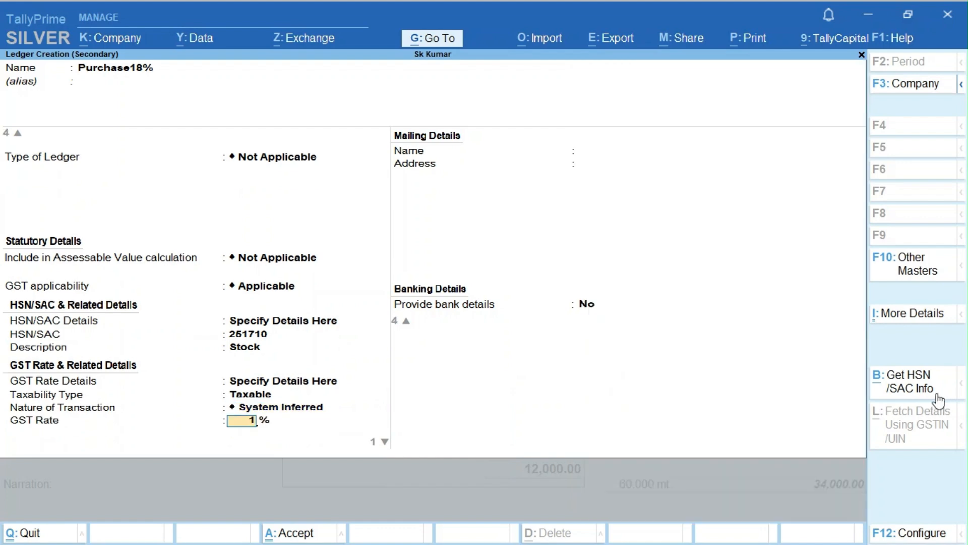
text(18)
key(Return)
key(Return)
key(Return)
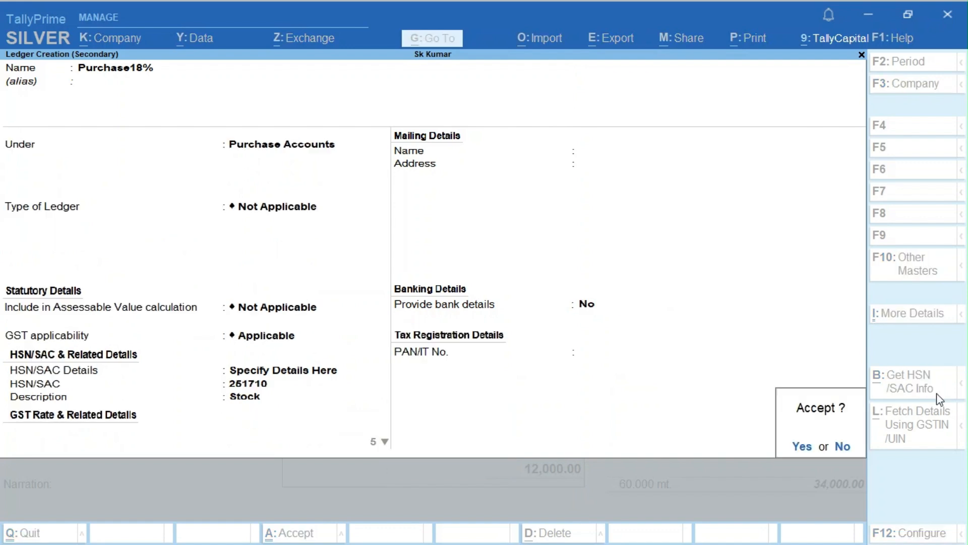
key(Return)
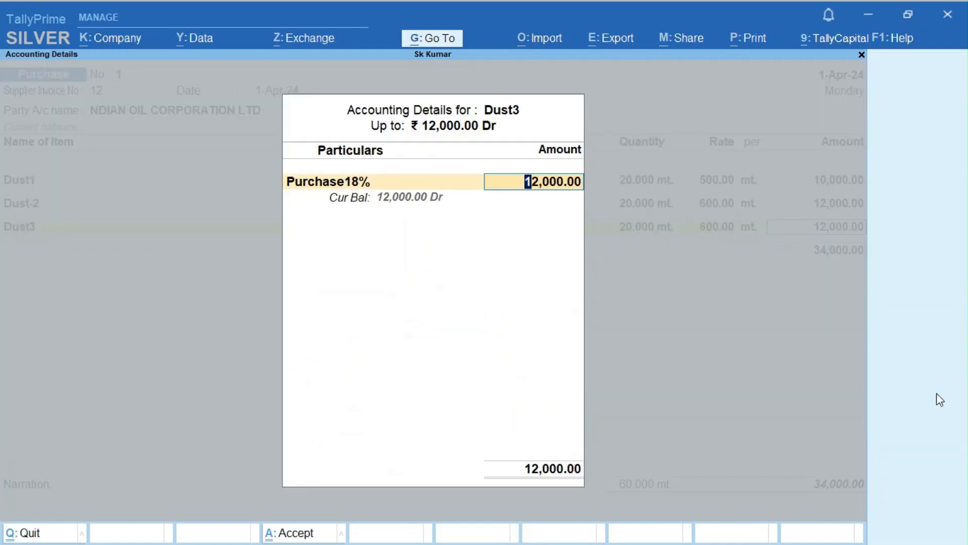
key(Return)
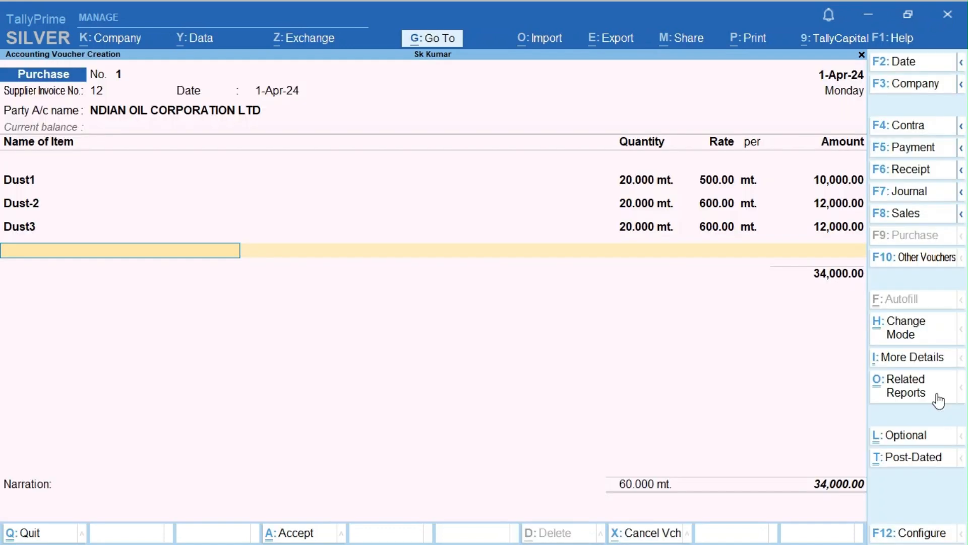
- Create a Cgst ledger under Duties & Taxes with GST duty and CGST tax type
key(Return)
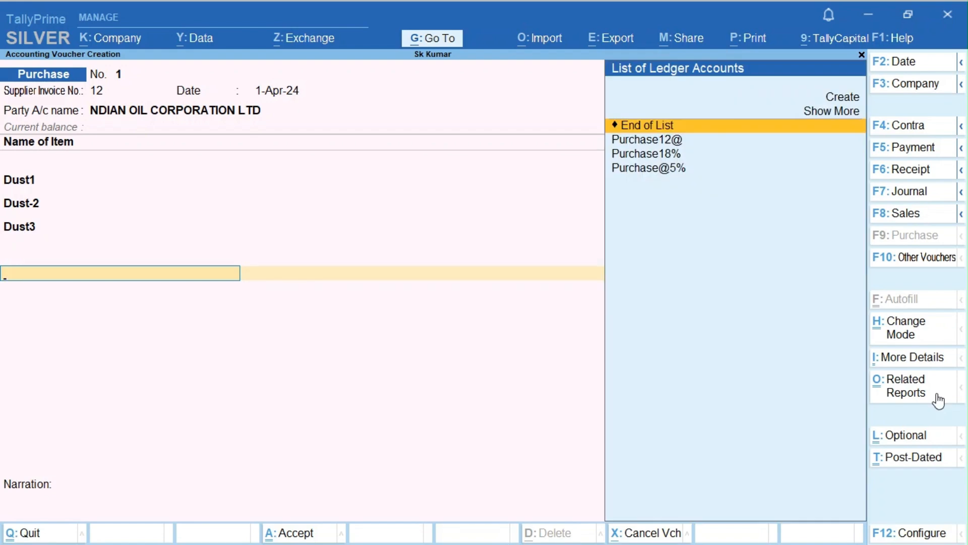
key(alt+c)
text(Cgst)
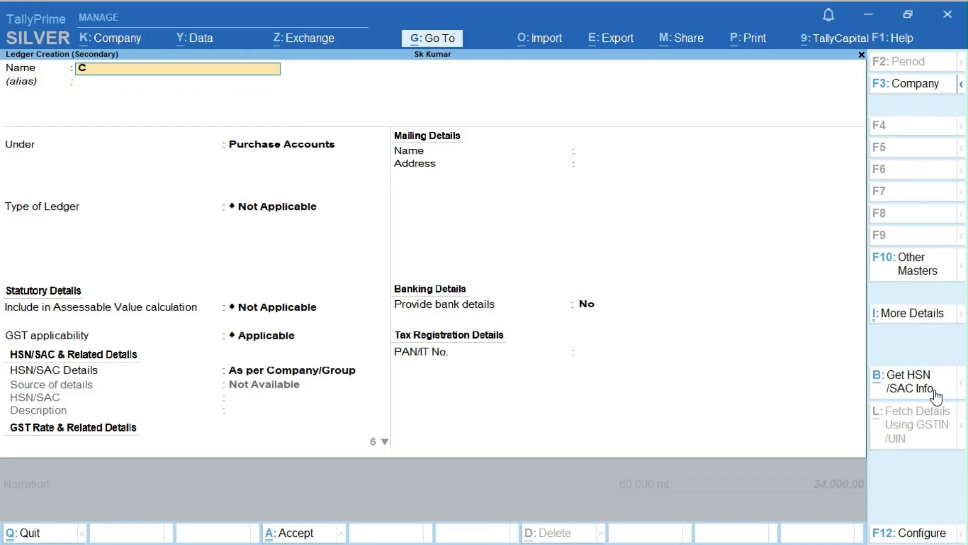
key(Return)
key(Return)
text(Du)
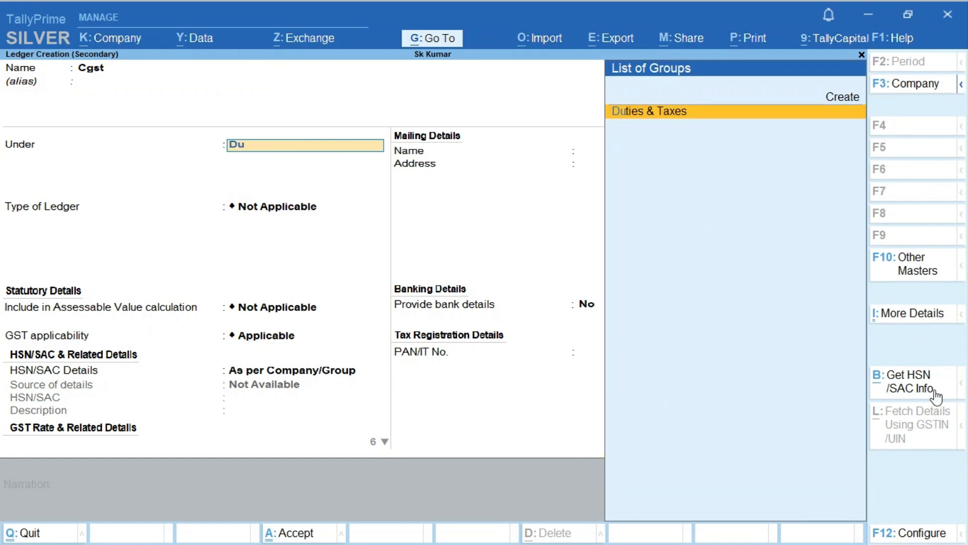
key(Return)
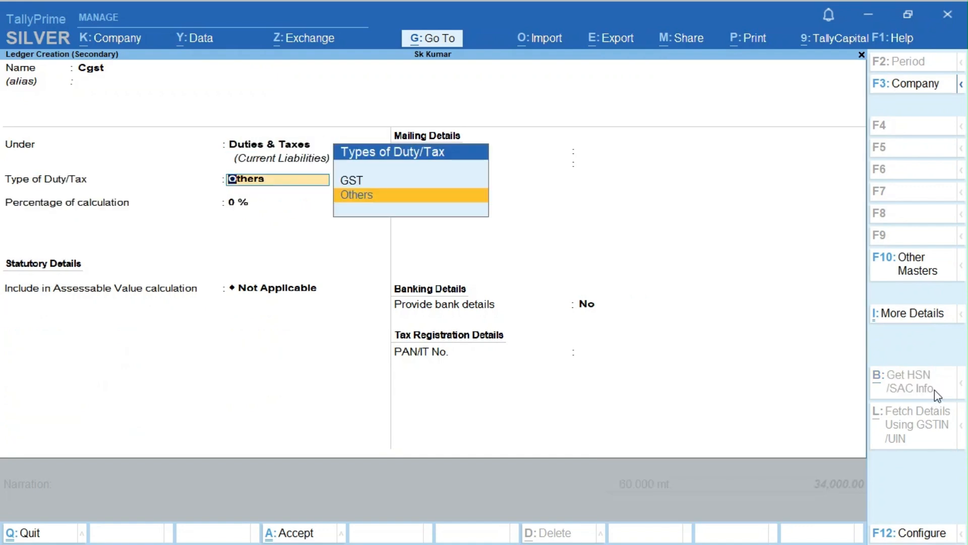
key(Up)
key(Return)
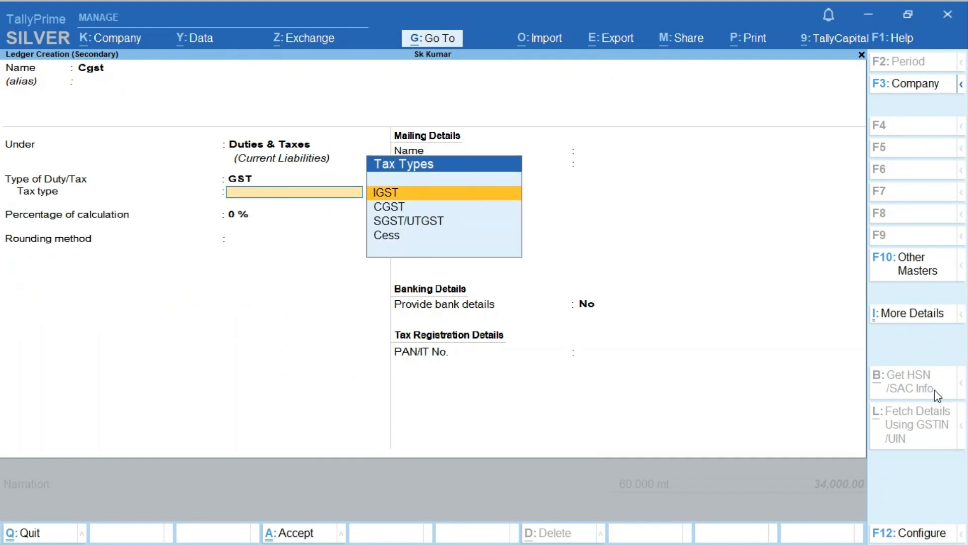
key(Down)
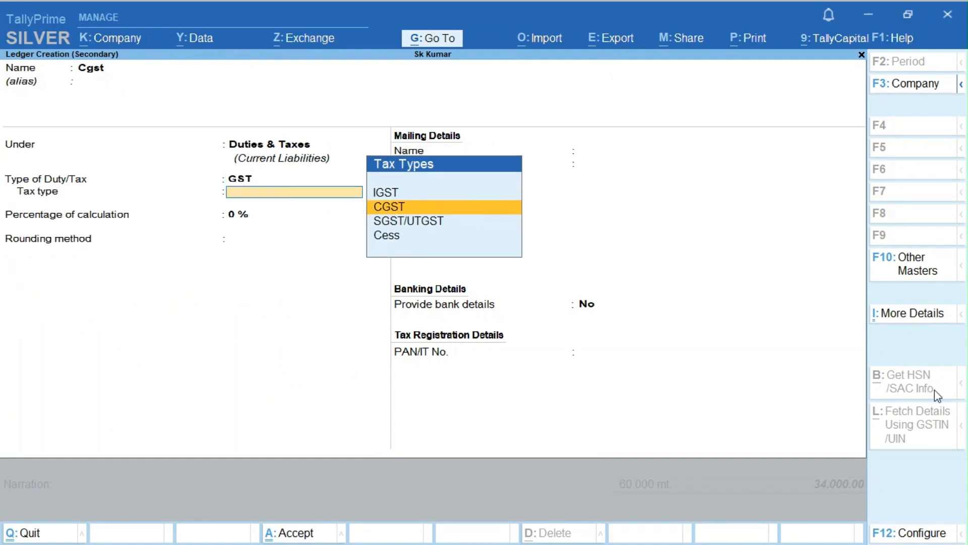
key(Return)
key(Return)
key(Return)
key(Return)
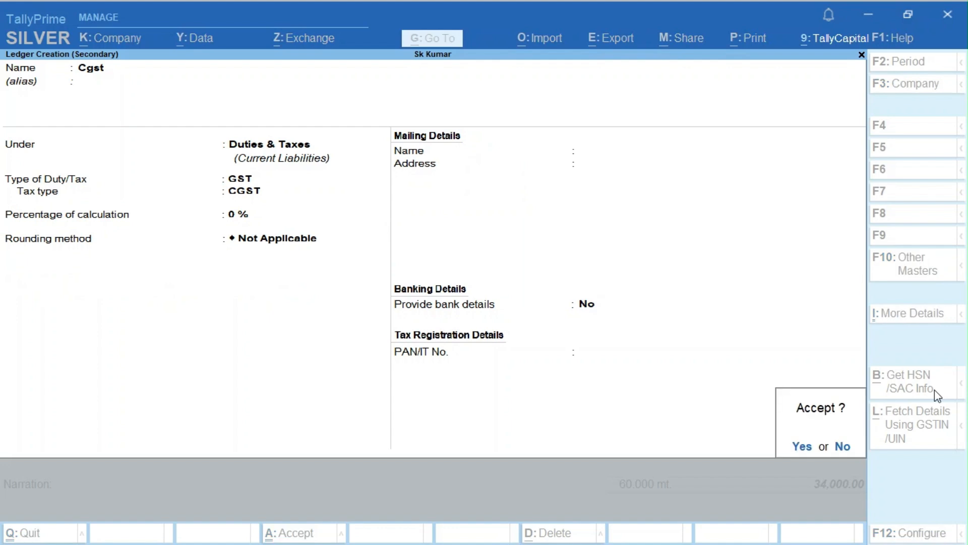
key(Return)
key(Return)
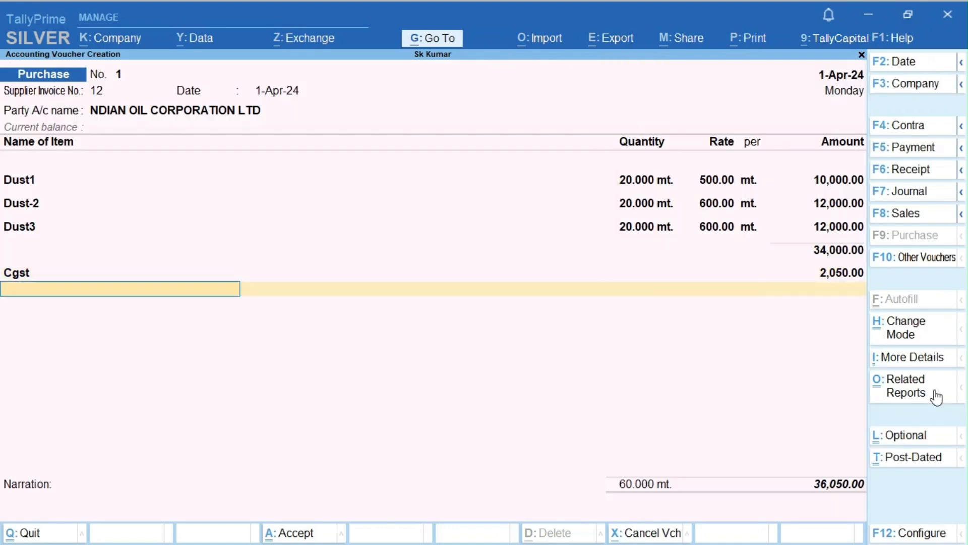
- Create Sgst under Duties & Taxes as GST SGST/UTGST and accept its 2,050.00 amount
key(alt+c)
text(Sgst)
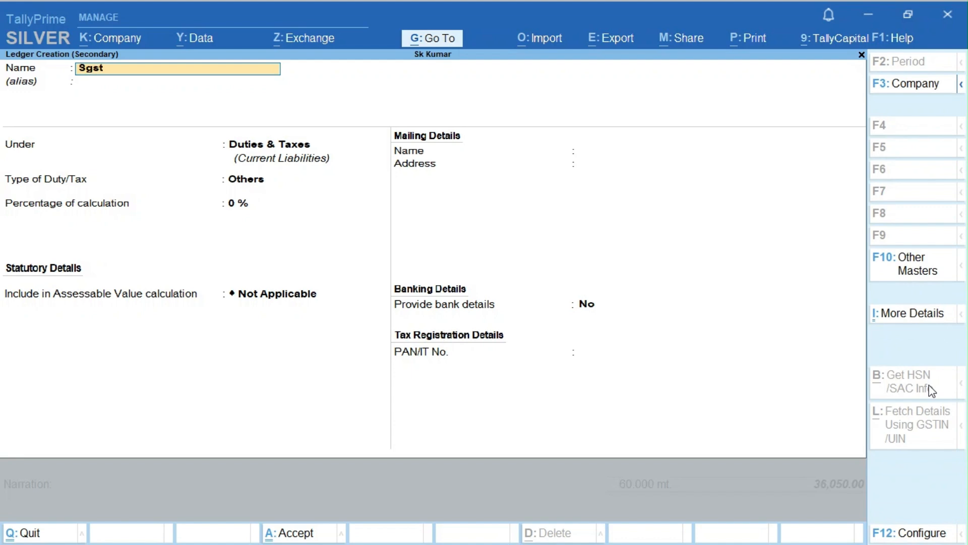
key(Return)
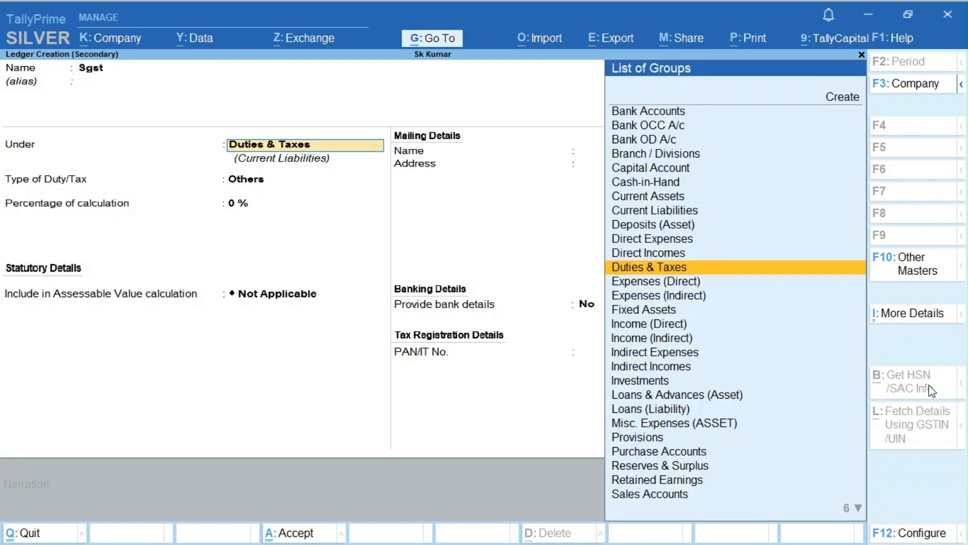
key(Return)
key(Up)
key(Return)
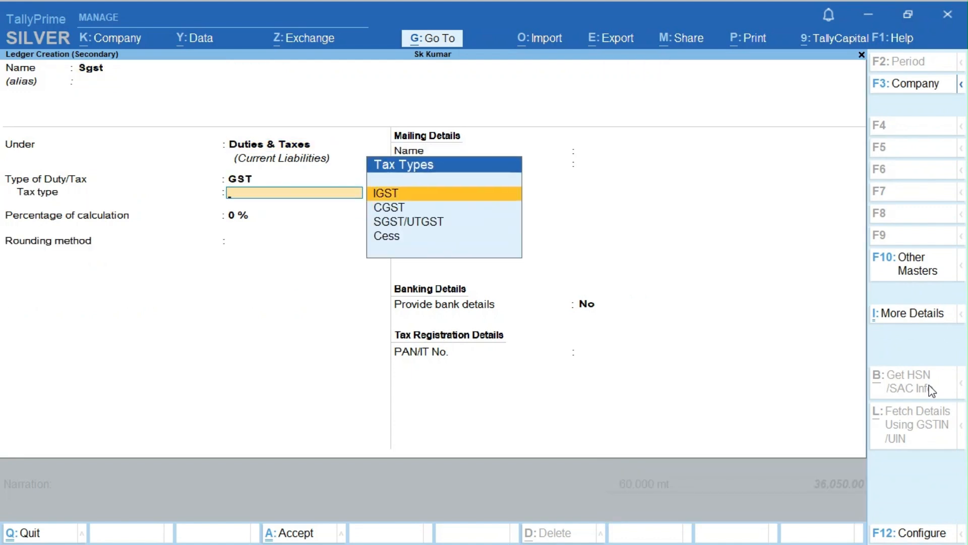
key(Down)
key(Down)
key(Return)
key(ctrl+a)
key(Return)
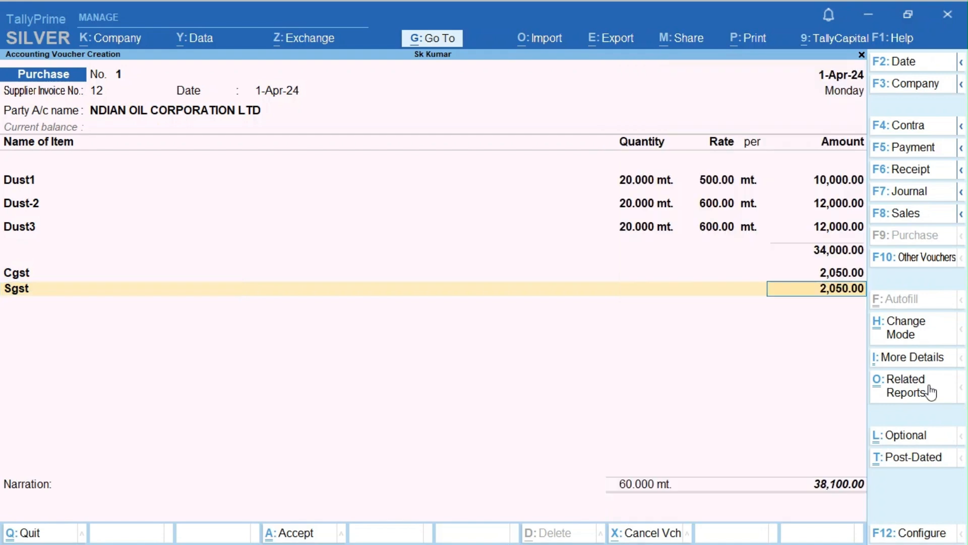
key(ctrl+o)
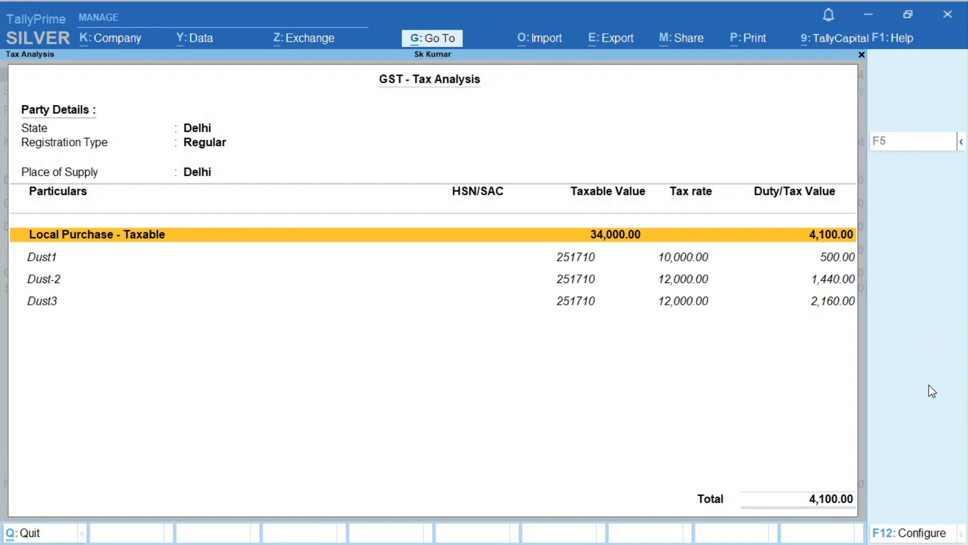
key(F5)
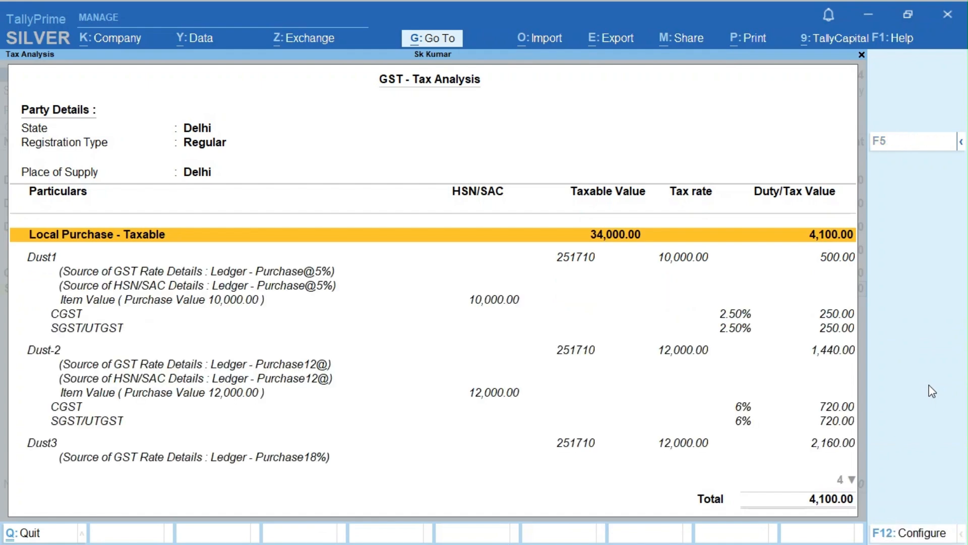
key(Down)
key(Down)
key(Down)
key(Down)
key(Down)
key(Down)
key(Down)
key(Down)
key(Down)
key(Down)
key(Down)
key(Down)
key(Down)
key(Down)
key(Down)
key(Down)
key(Down)
key(Down)
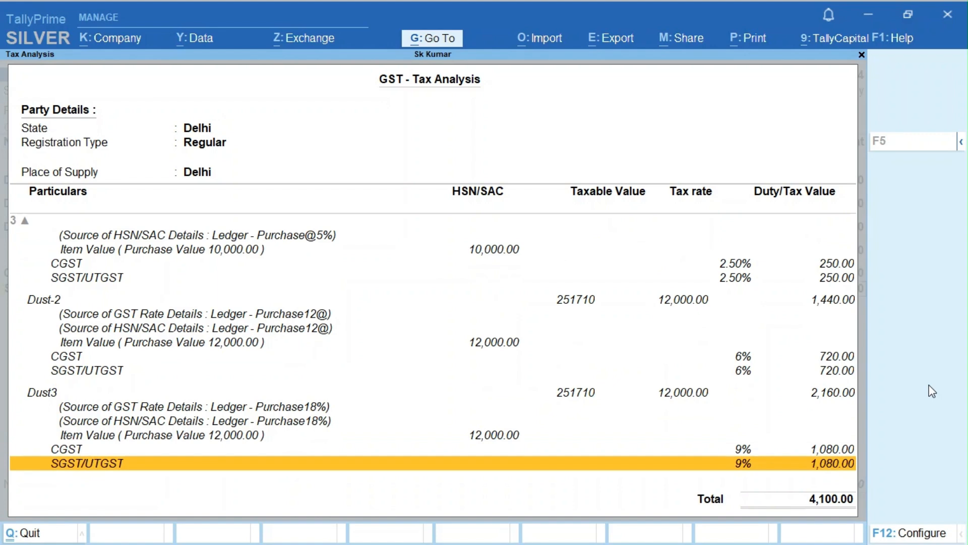
key(Up)
key(Up)
key(Up)
key(Up)
key(Up)
key(Up)
key(Up)
key(Up)
key(Up)
key(Up)
key(Up)
key(Up)
key(Up)
key(Up)
key(Up)
key(Up)
key(Up)
key(Up)
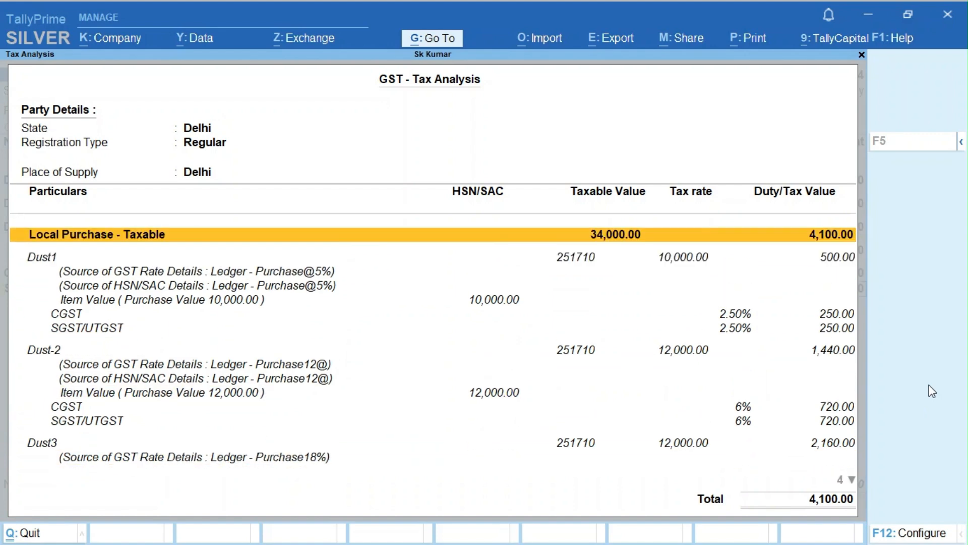
key(Down)
key(Down)
key(Down)
key(Up)
key(Up)
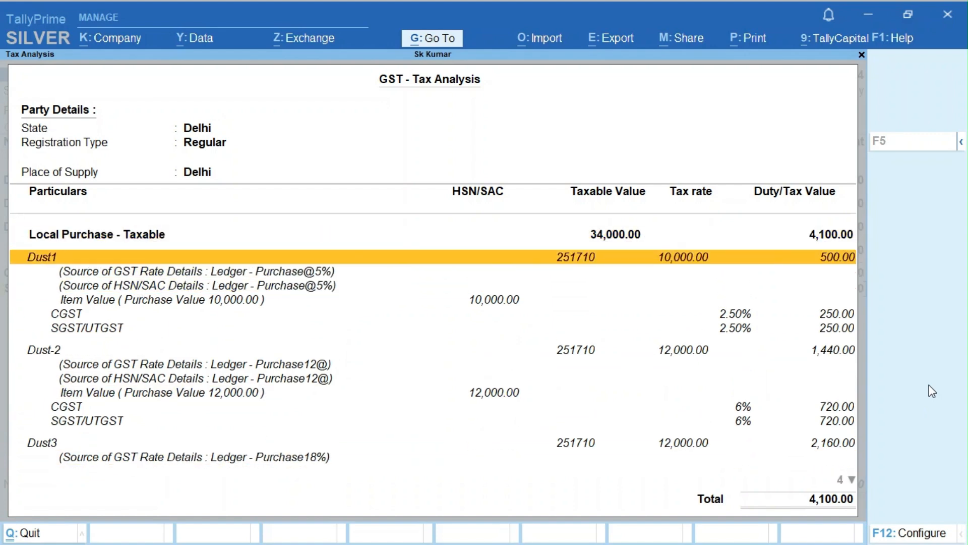
key(Down)
key(Down)
key(Down)
key(Up)
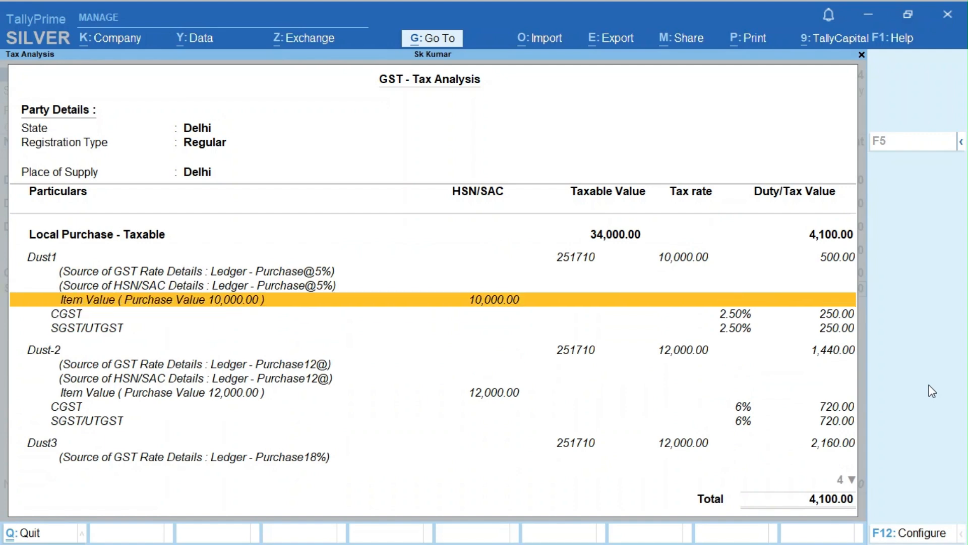
key(Up)
key(Down)
key(Down)
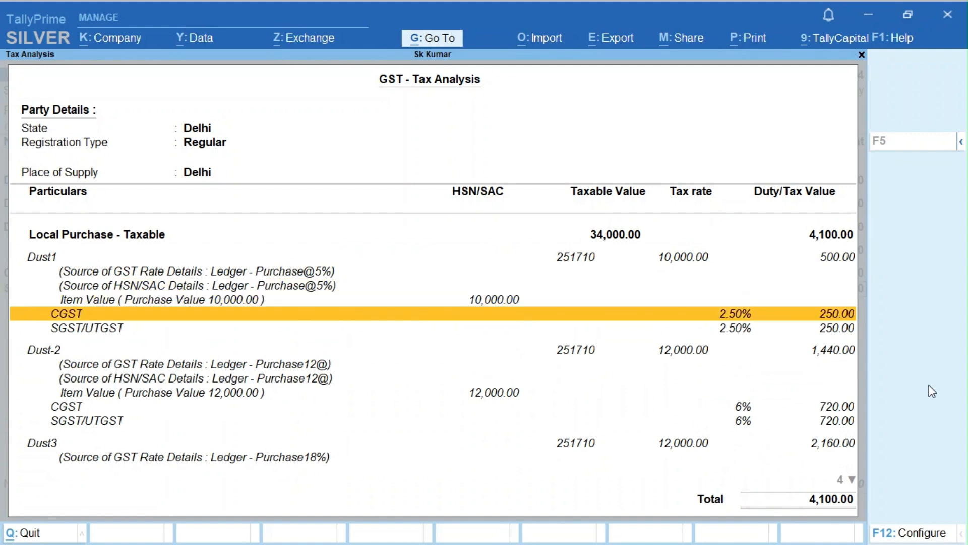
key(Down)
key(Up)
key(Up)
key(Down)
key(Down)
key(Up)
key(Down)
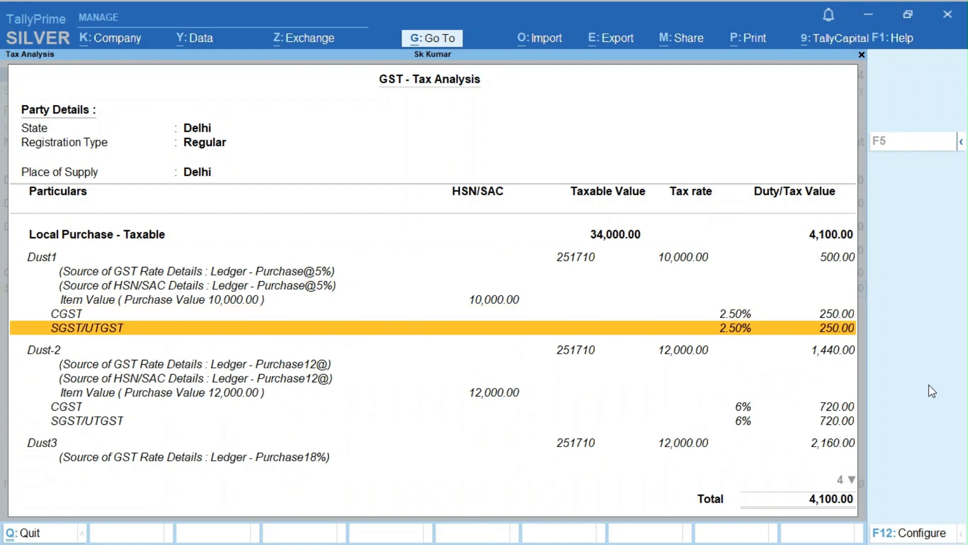
key(Up)
key(Down)
key(Down)
key(Down)
key(Down)
key(Down)
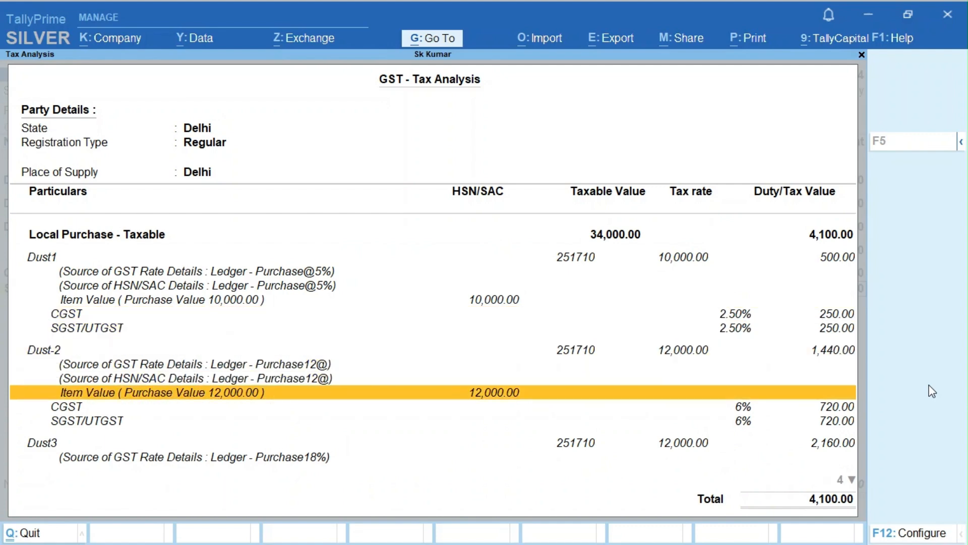
key(Down)
key(Down)
key(Down)
key(Down)
key(Down)
key(Down)
key(Down)
key(Down)
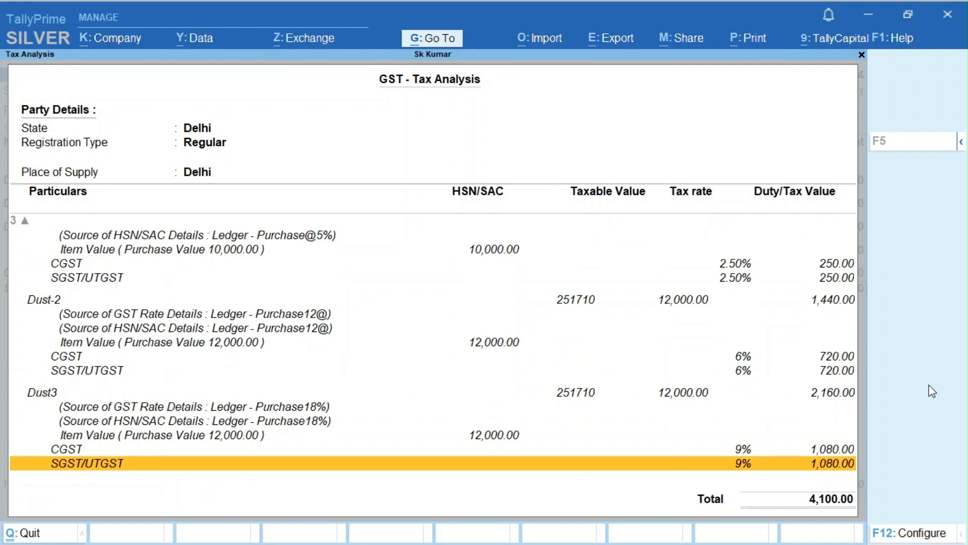
key(Escape)
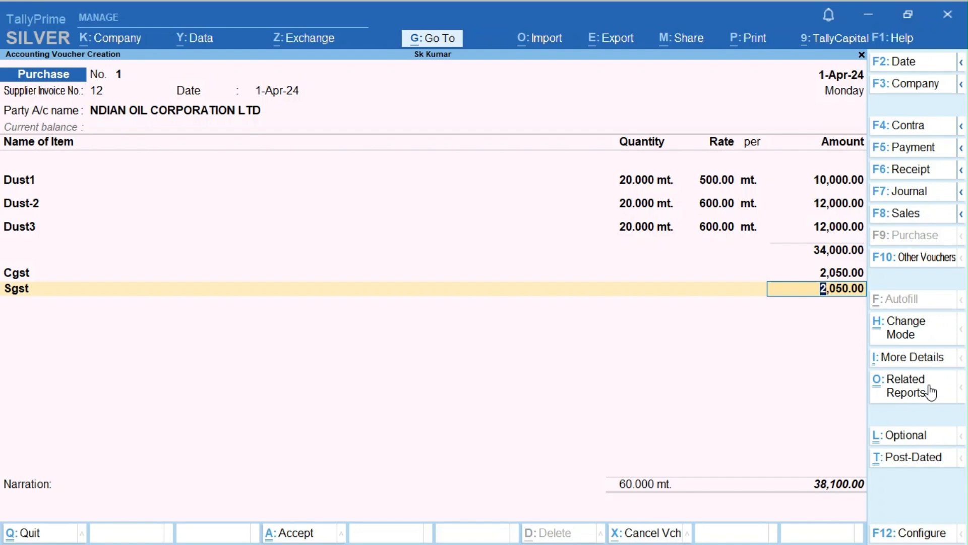
- Save purchase voucher No. 1 and open a blank Sales voucher dated 1-Apr-24
key(ctrl+a)
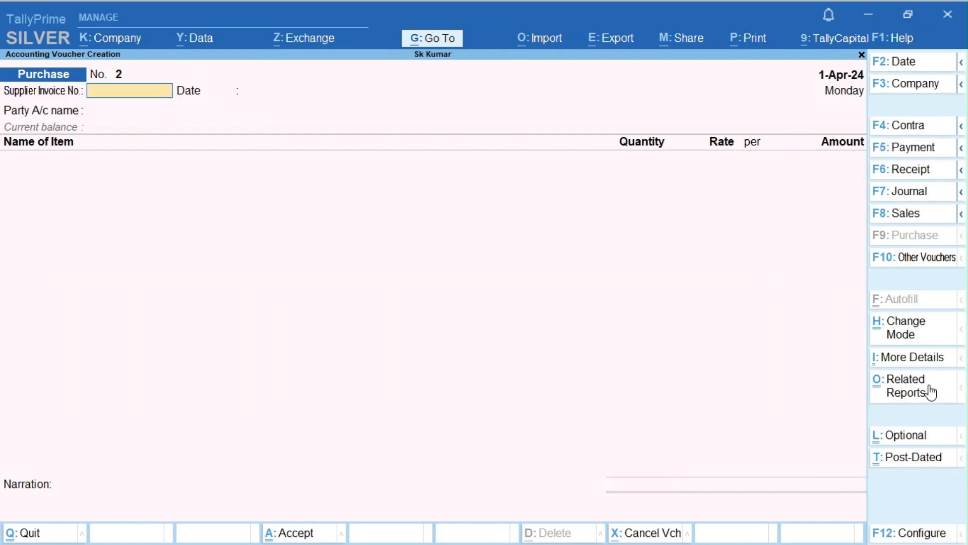
key(Escape)
key(Escape)
key(Escape)
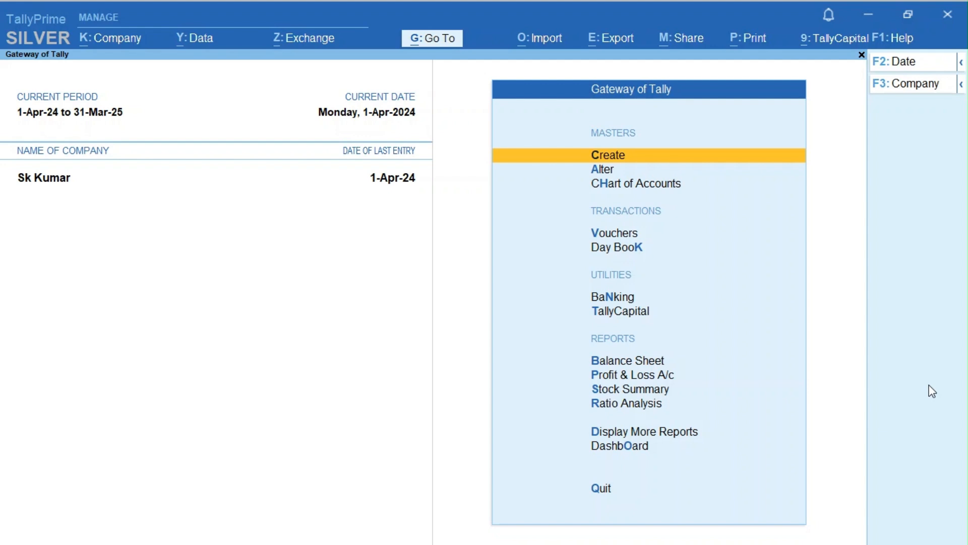
key(v)
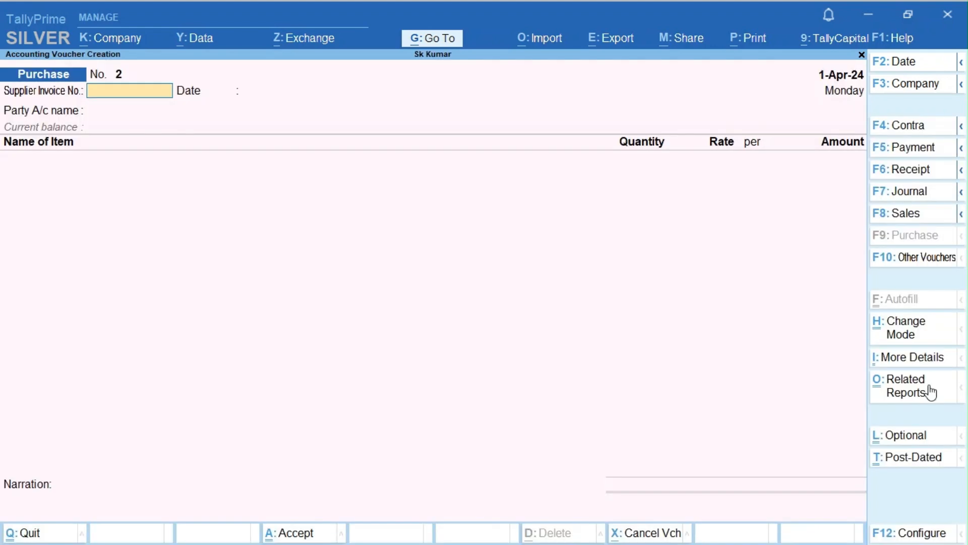
key(F8)
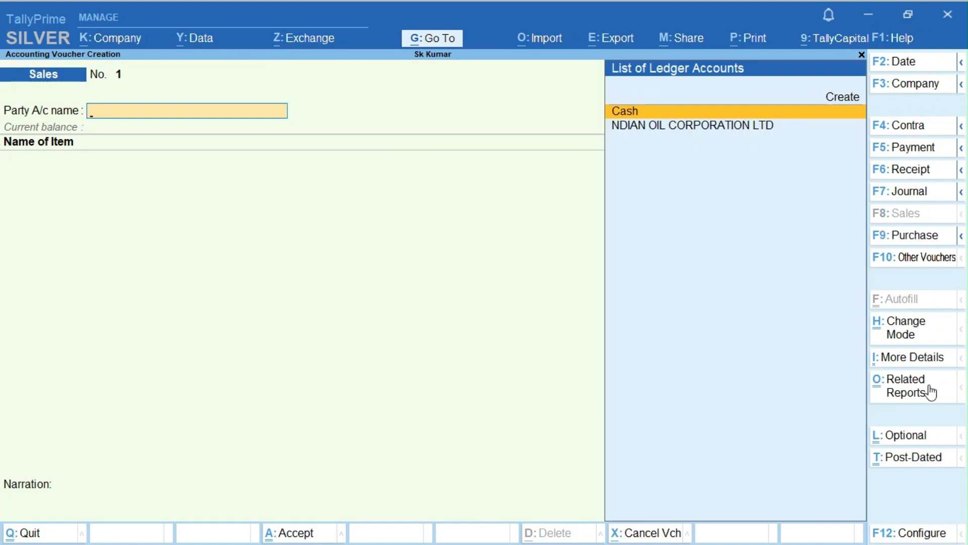
- Select NDIAN OIL CORPORATION LTD as the party, skipping dispatch details
key(Down)
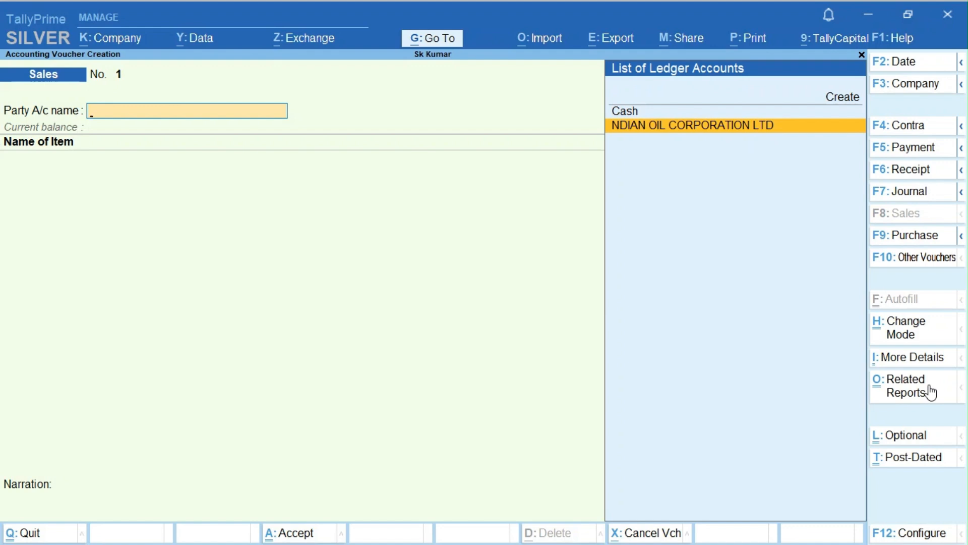
key(Return)
key(Return)
key(Return)
key(Return)
key(Return)
key(Return)
key(Return)
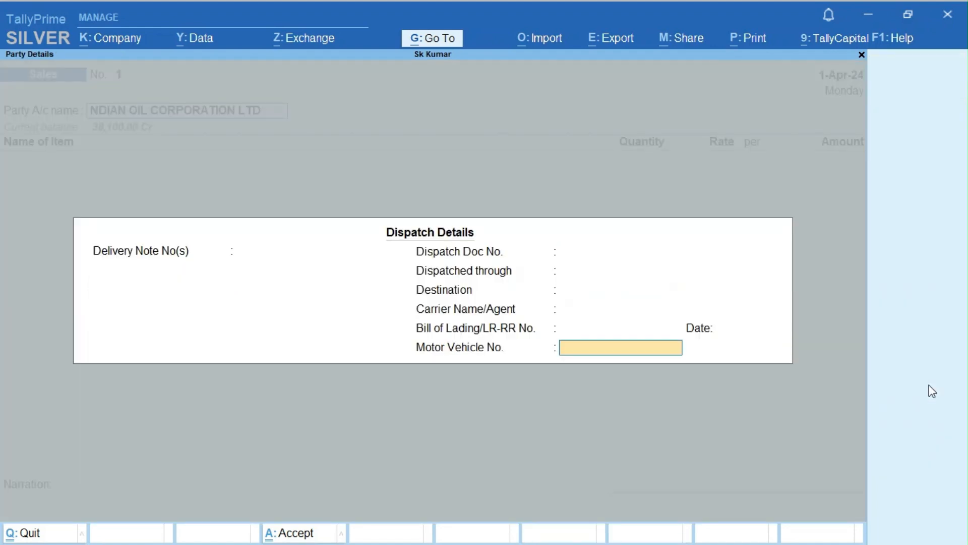
key(Return)
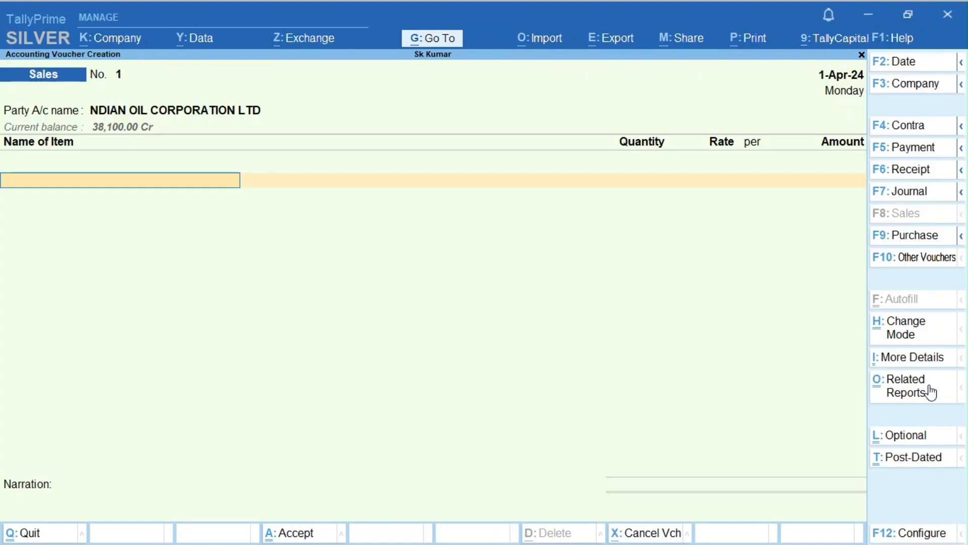
- Add Dust1 at 10 mt and 700.00 per mt, totalling 7,000.00
text(Du)
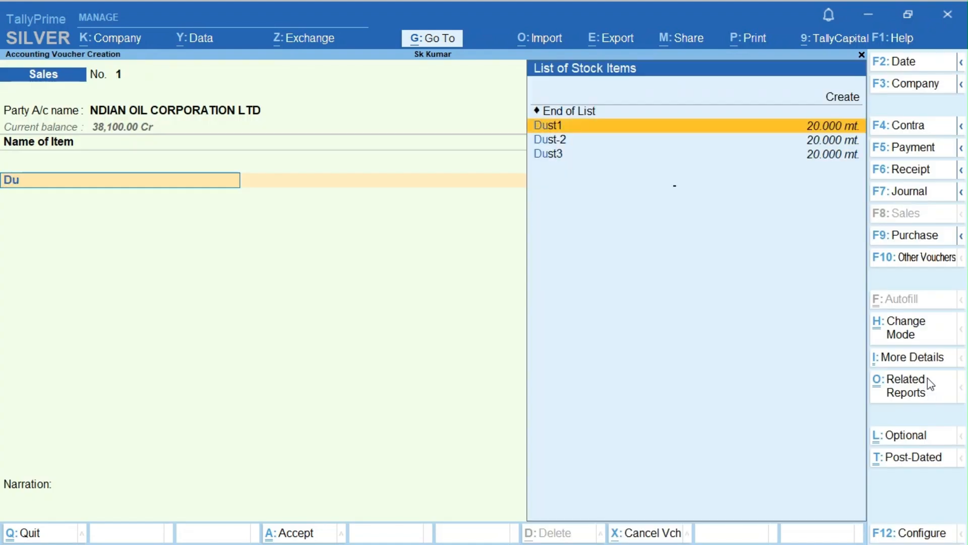
key(Return)
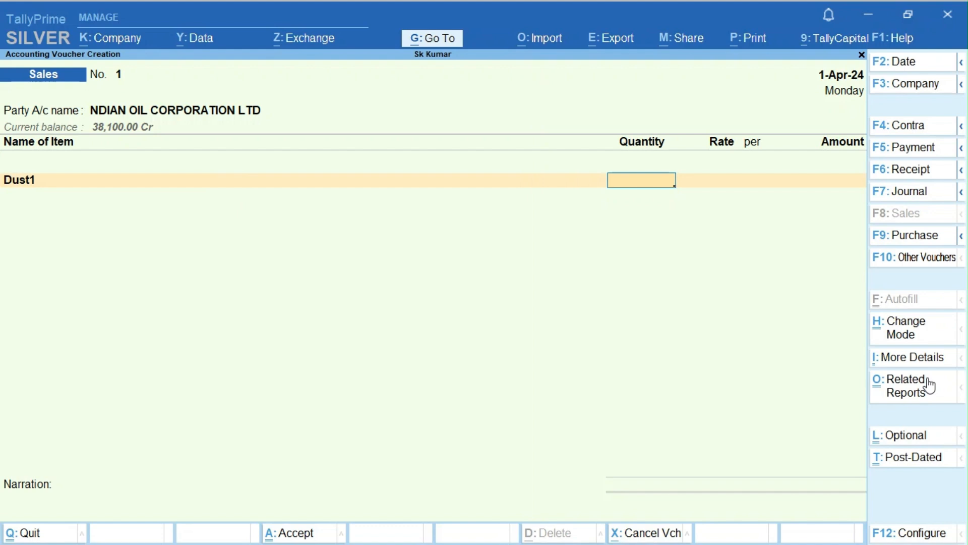
text(10)
key(Return)
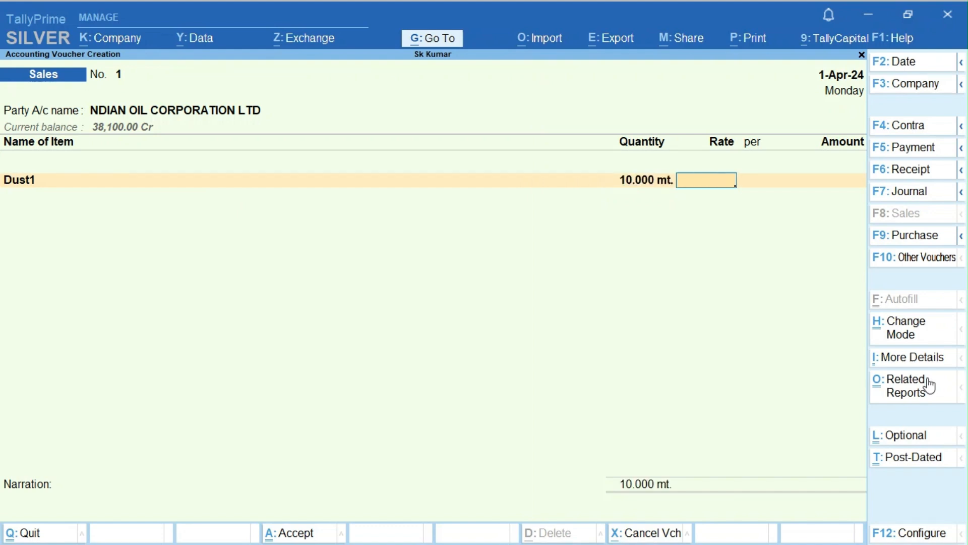
text(700)
key(Return)
key(Return)
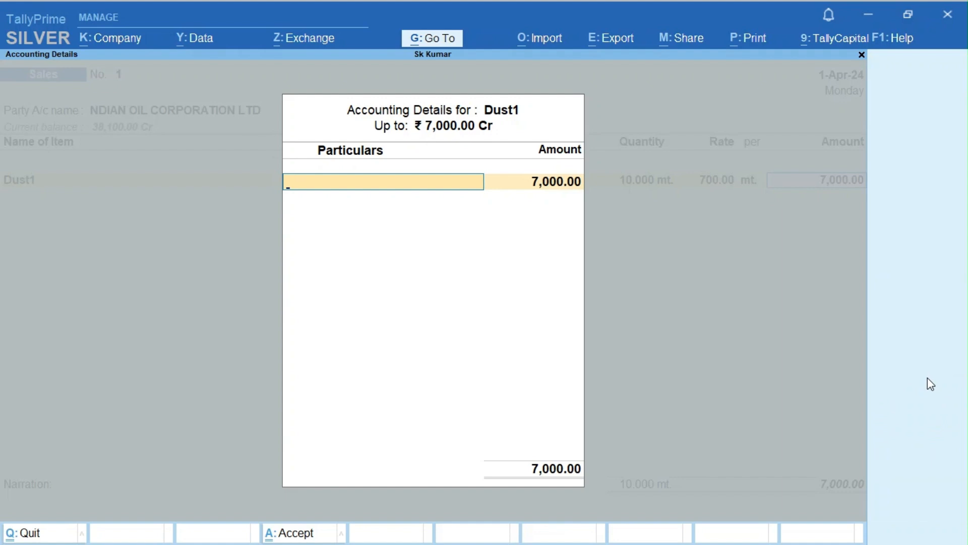
- Create a new ledger Sale5% under Sales Accounts with GST applicable
key(alt+c)
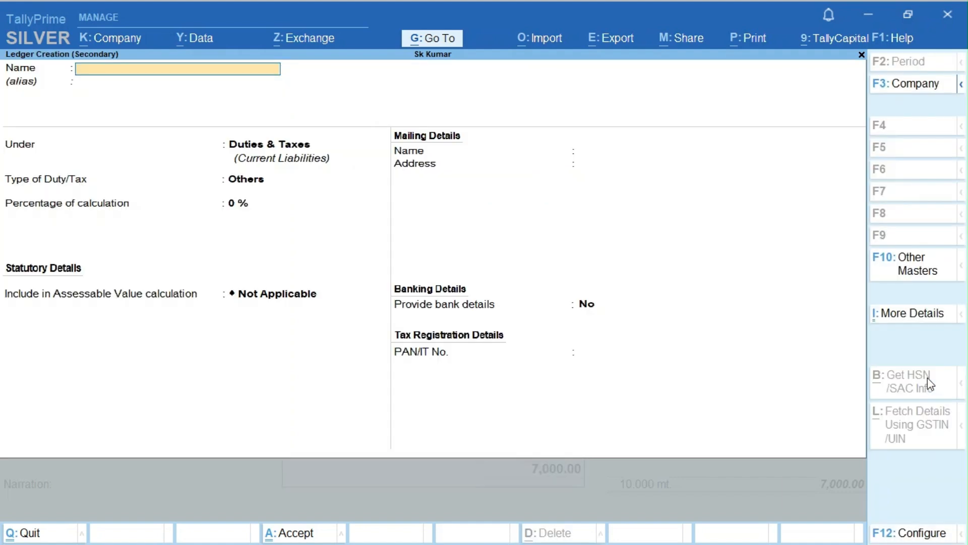
text(Sale5%)
key(Return)
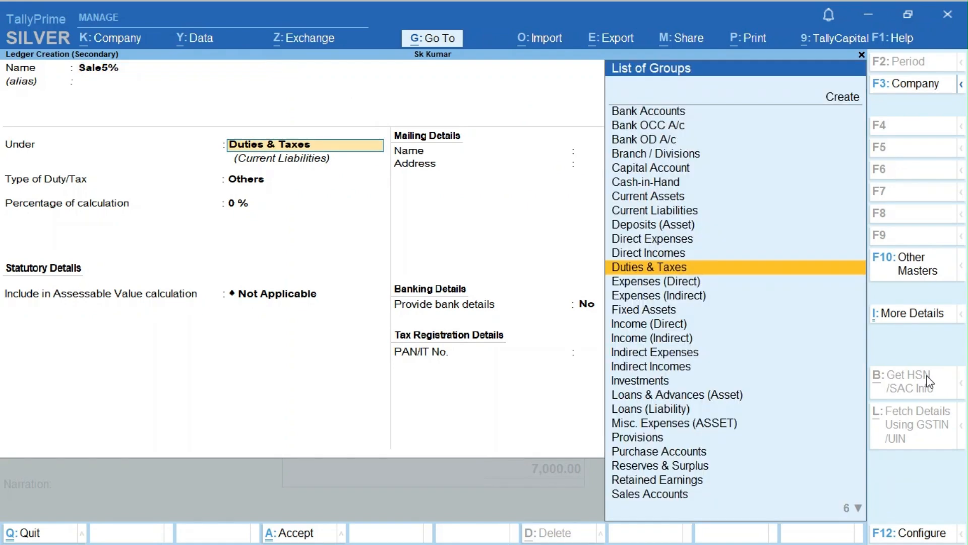
text(Sal)
key(Return)
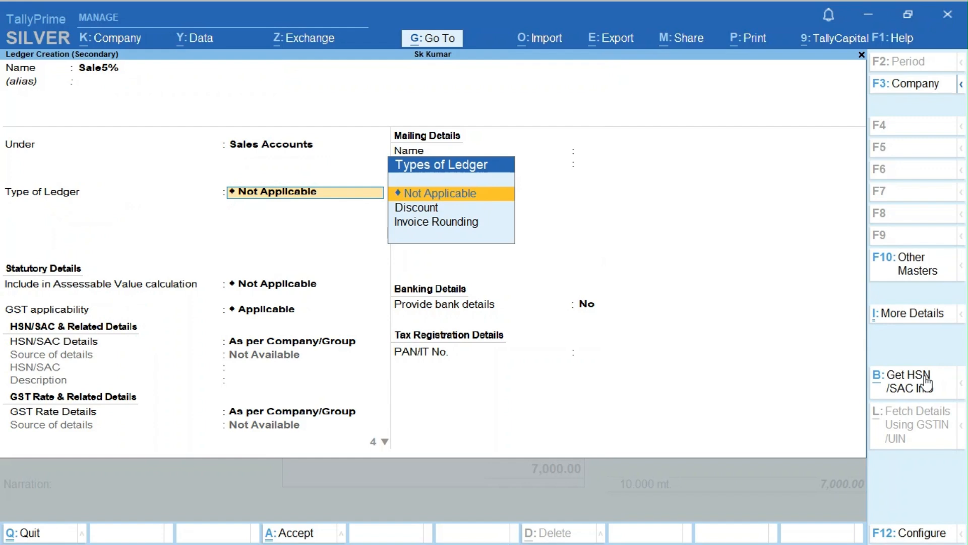
key(Return)
key(Return)
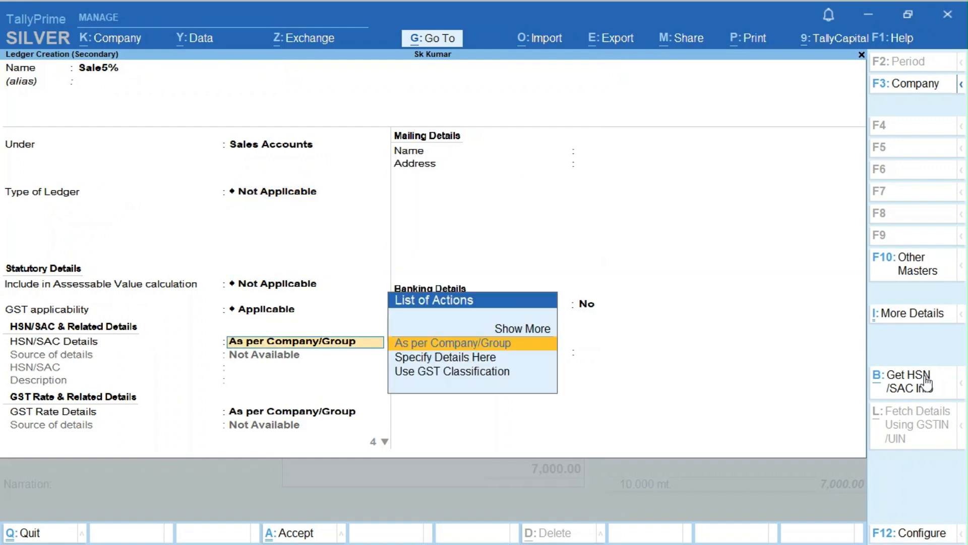
key(Return)
- Give the Sale5% ledger HSN code 251710 with description 'Stokc'
key(BackSpace)
key(Down)
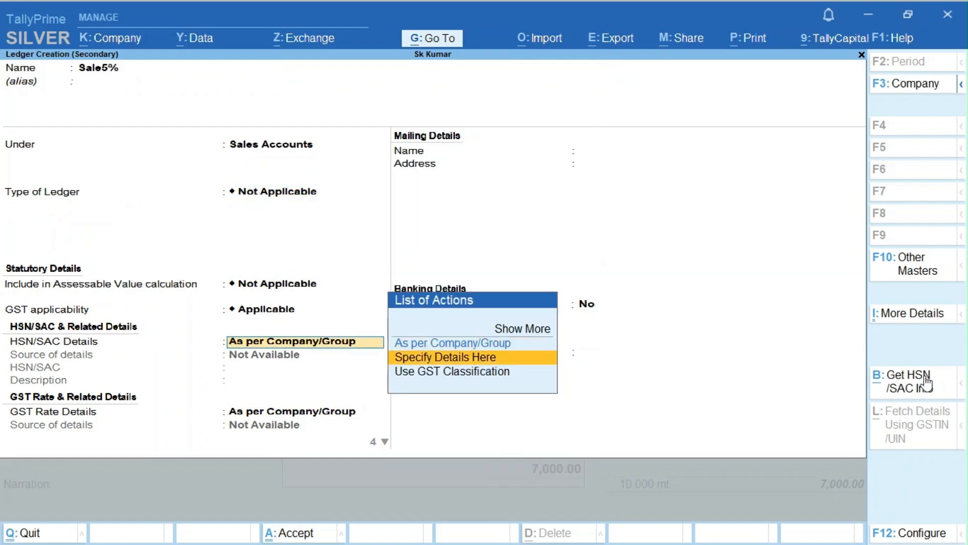
key(Return)
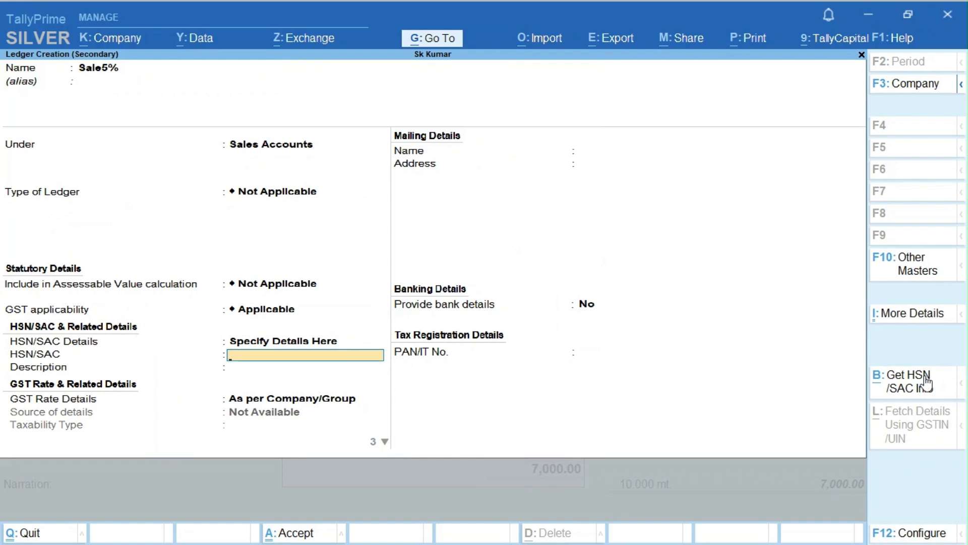
text(251710)
key(Return)
text(Stokc)
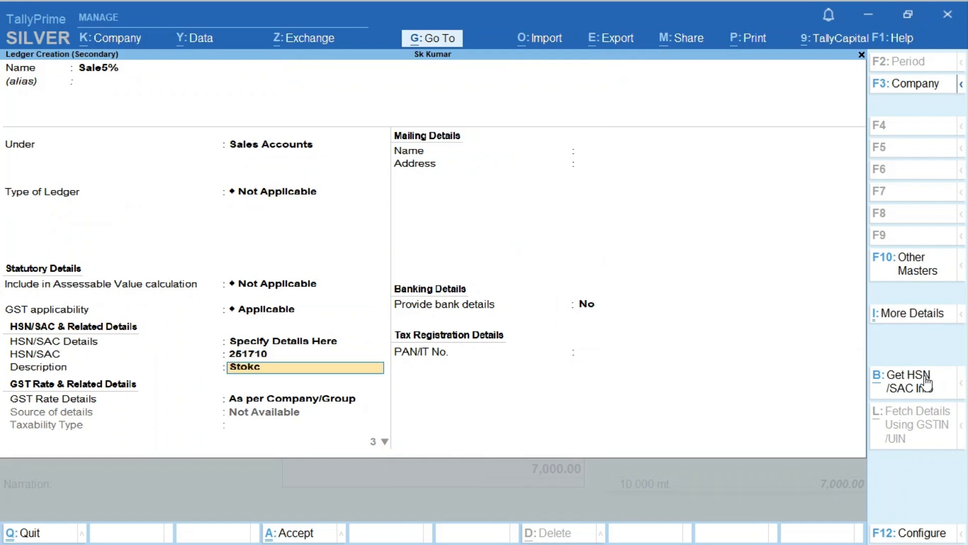
key(Return)
- Set the ledger's GST as Taxable, System Inferred, 5% rate, and save it
key(Down)
key(Return)
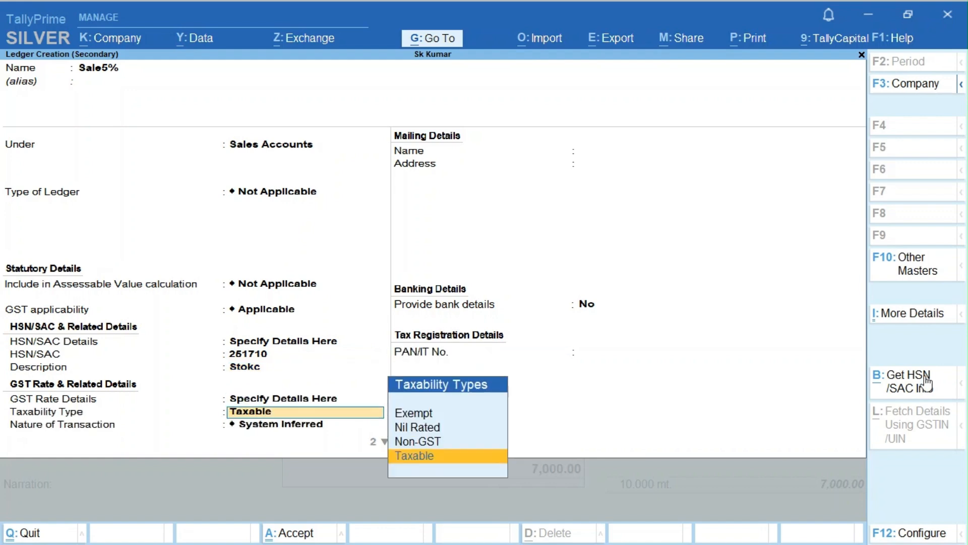
key(Return)
key(Return)
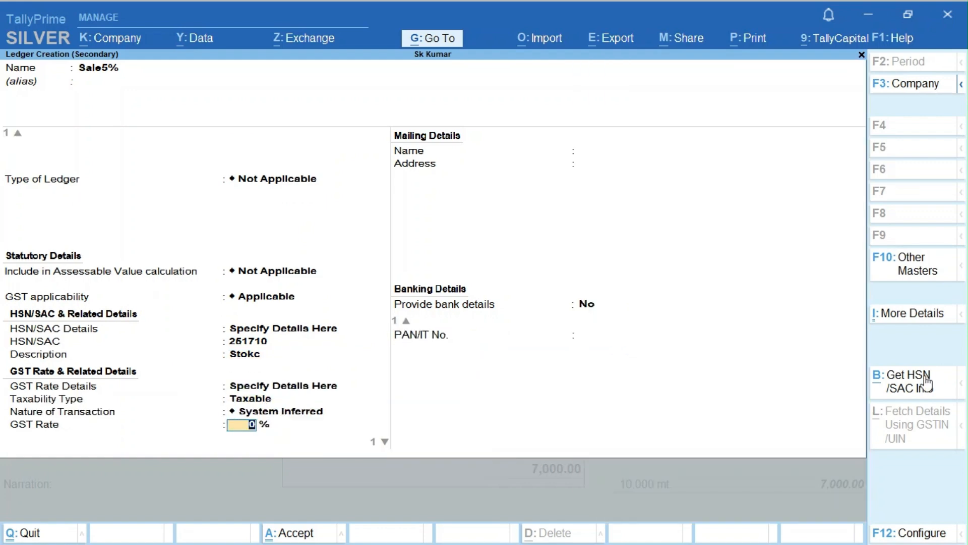
key(Return)
key(Return)
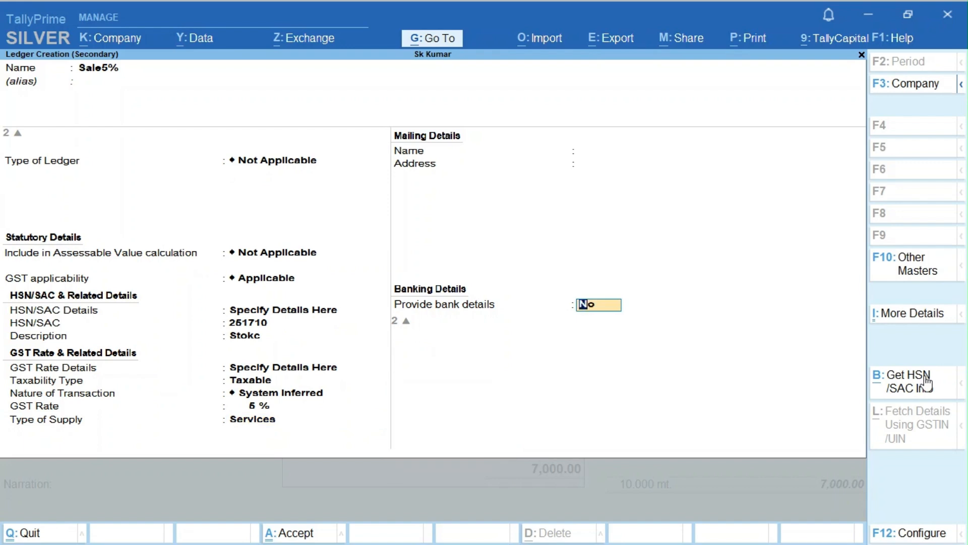
key(Return)
key(Return)
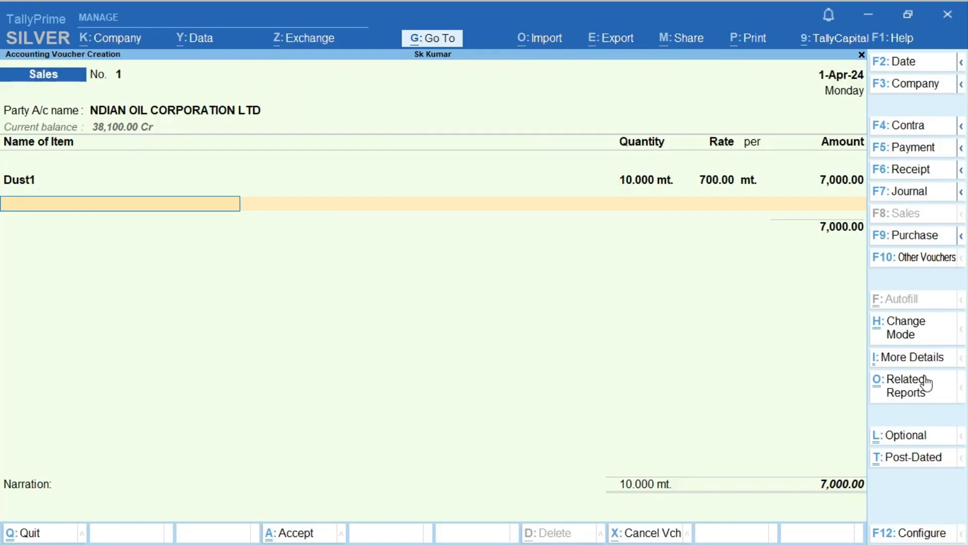
- Add Dust-2 to the sales voucher: 15 mt at rate 800
text(Dus)
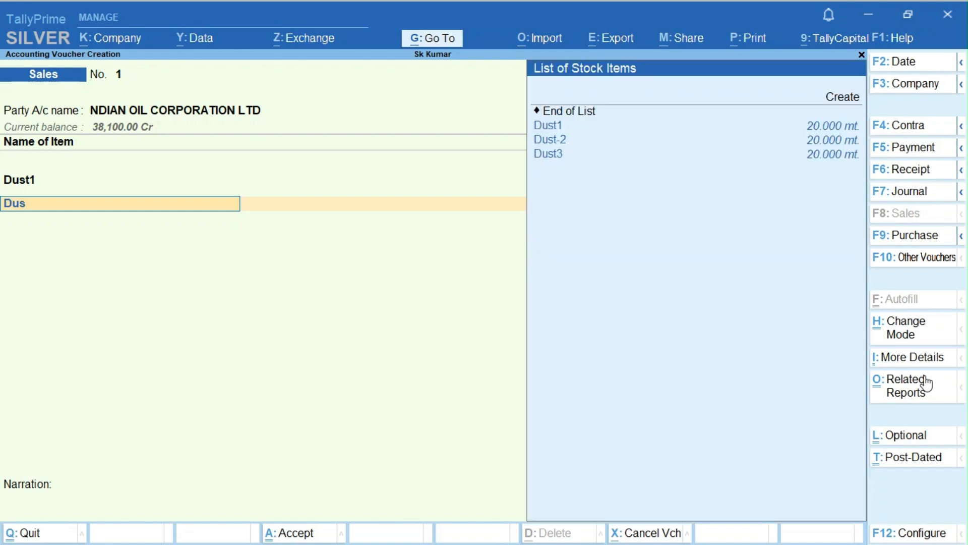
key(Down)
key(Return)
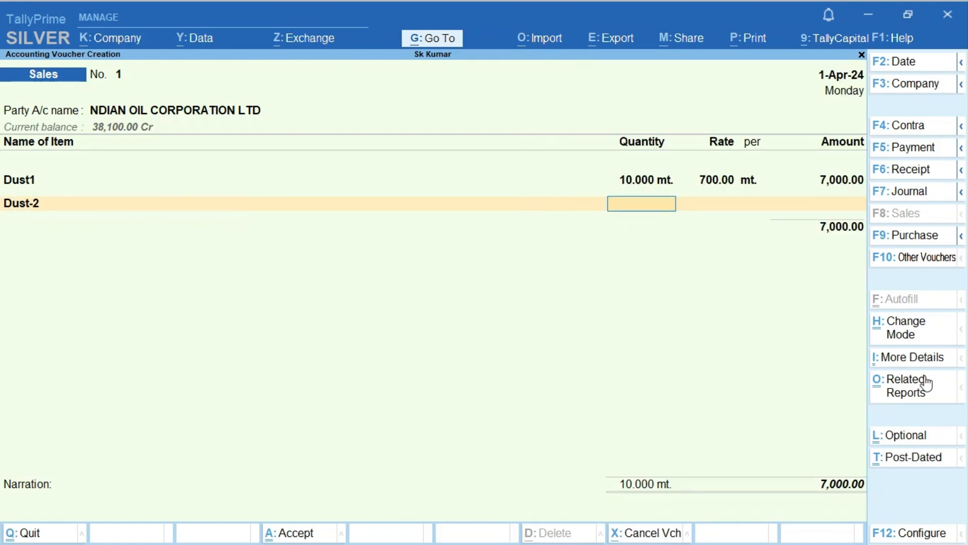
text(15)
key(Return)
text(800)
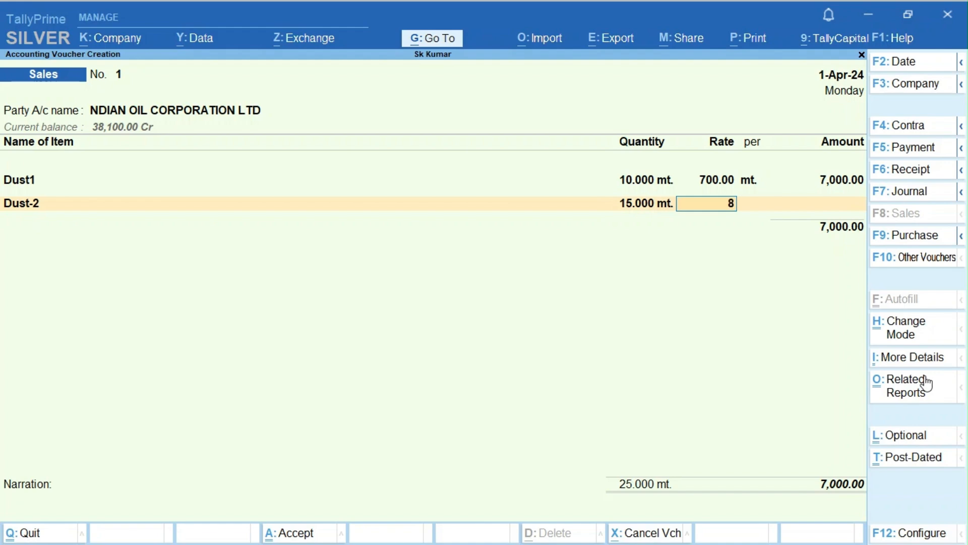
key(Return)
key(Return)
key(Return)
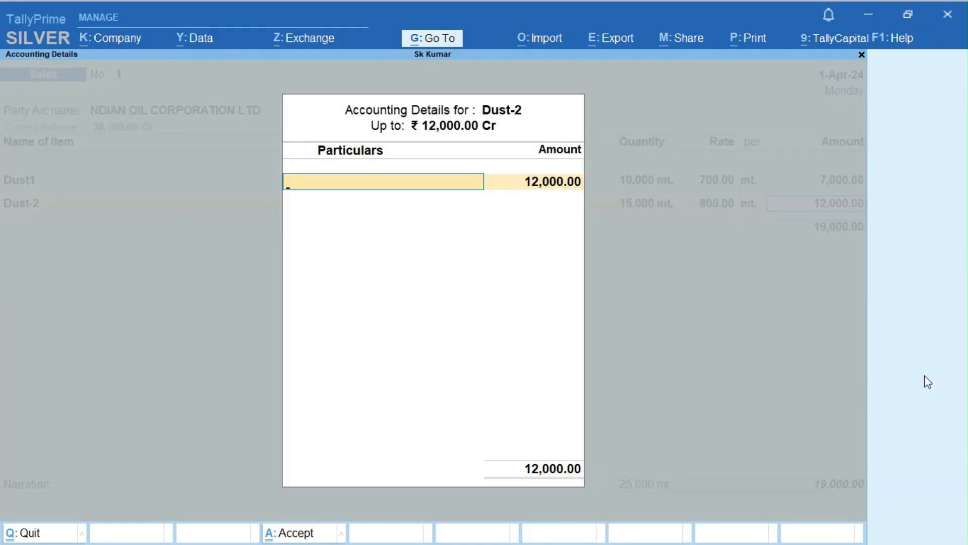
- Start a new sales ledger Sale12 with assessable value Not Applicable
key(alt+c)
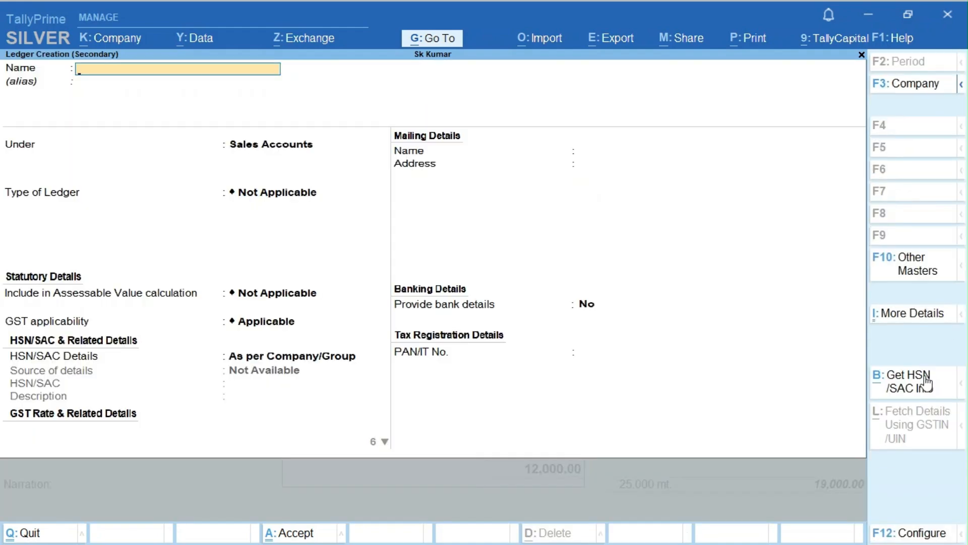
text(Sale12)
key(Return)
key(Return)
key(Return)
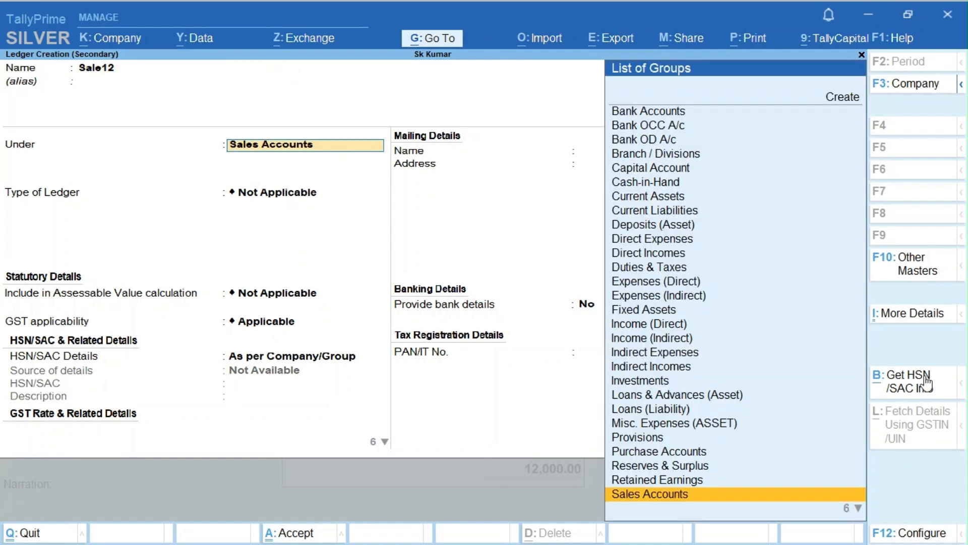
key(Down)
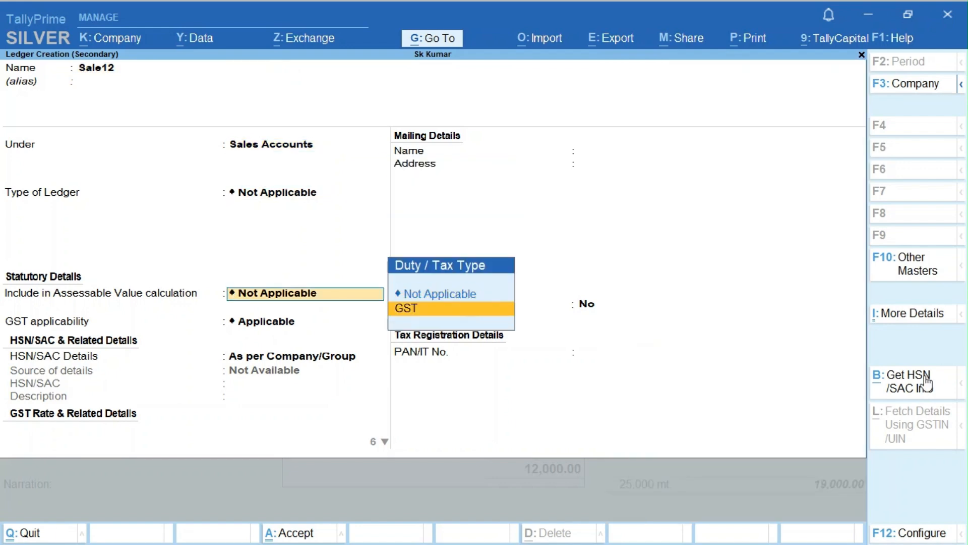
key(Up)
key(Return)
- Give Sale12 HSN code 251710 and description 'Stoc'
key(Return)
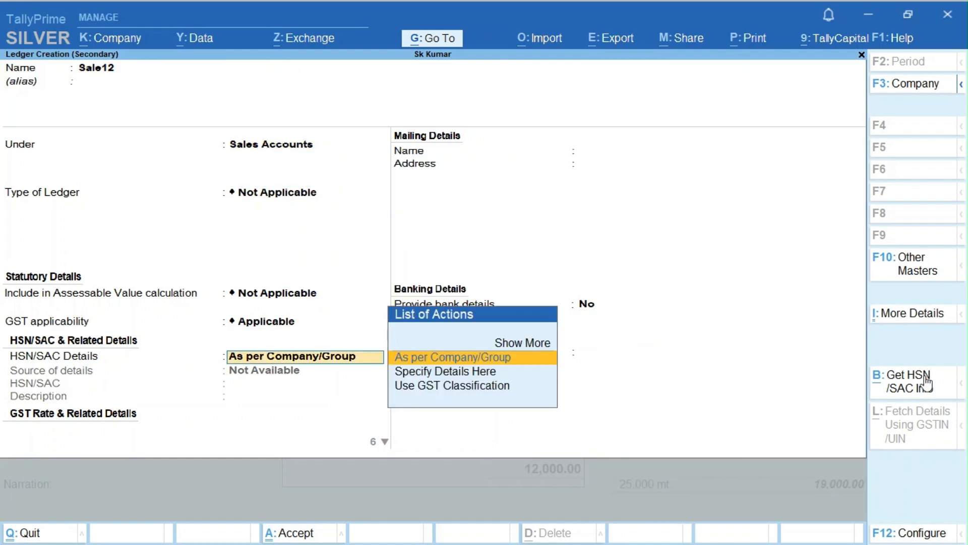
key(Down)
key(Return)
text(26710)
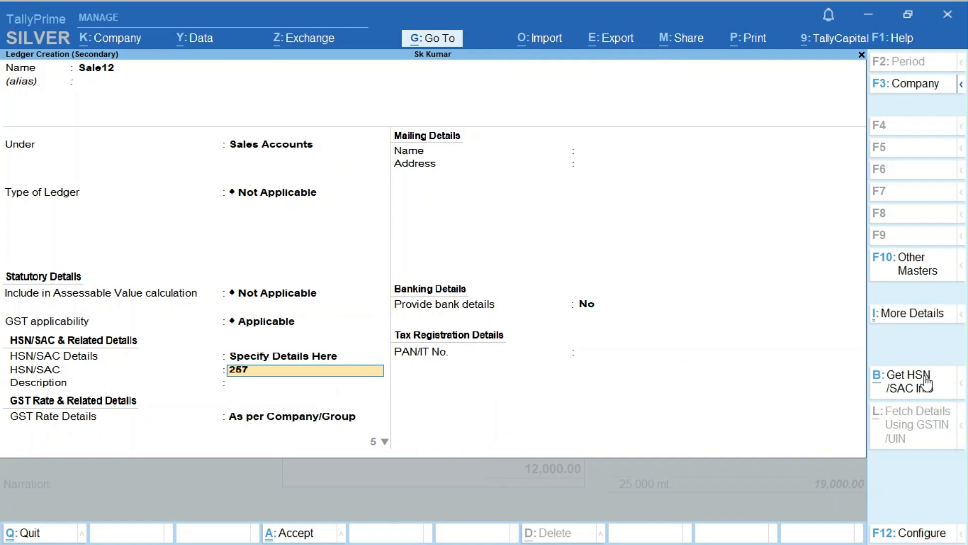
key(BackSpace)
key(BackSpace)
key(BackSpace)
text(1710)
key(Return)
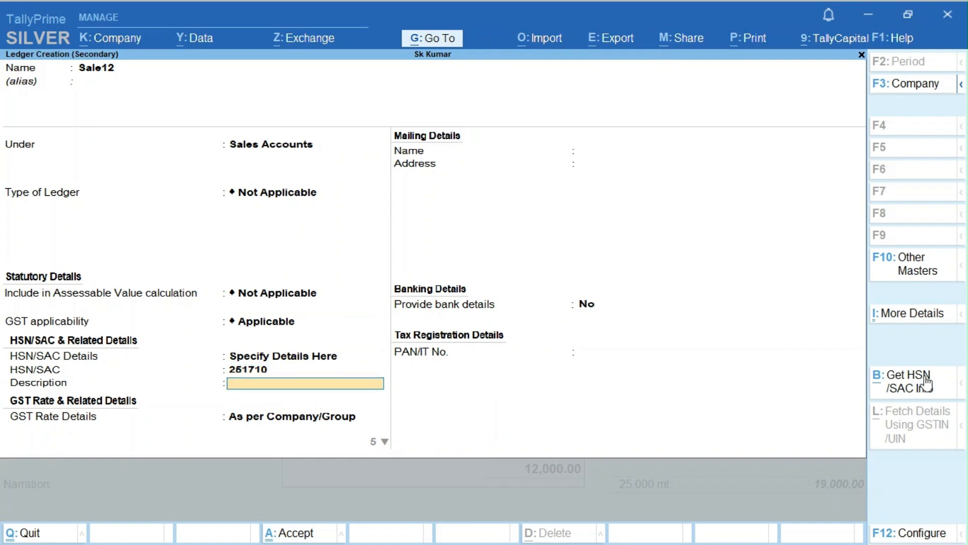
text(Stoc)
key(Return)
- Make Sale12 Taxable at 12% GST for Services and save the ledger
key(Down)
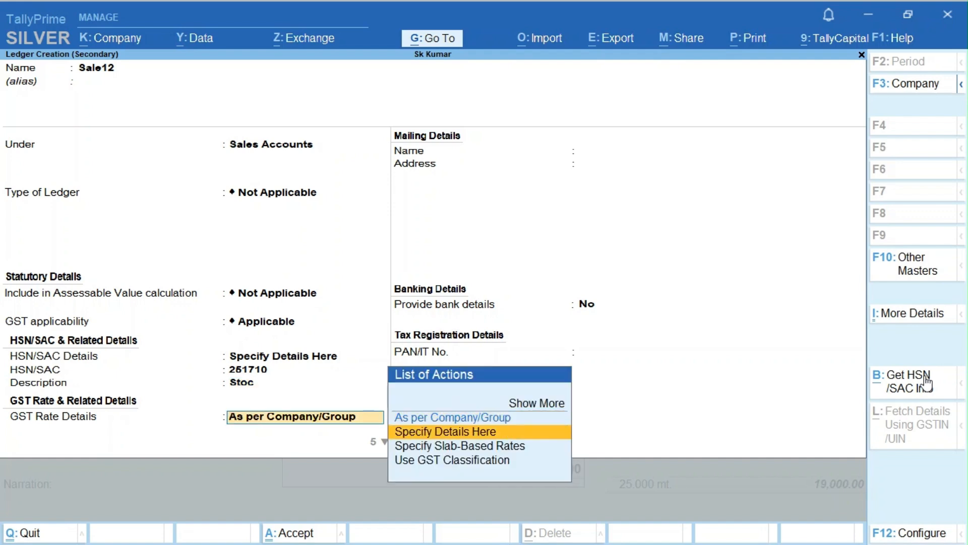
key(Return)
key(Return)
key(Return)
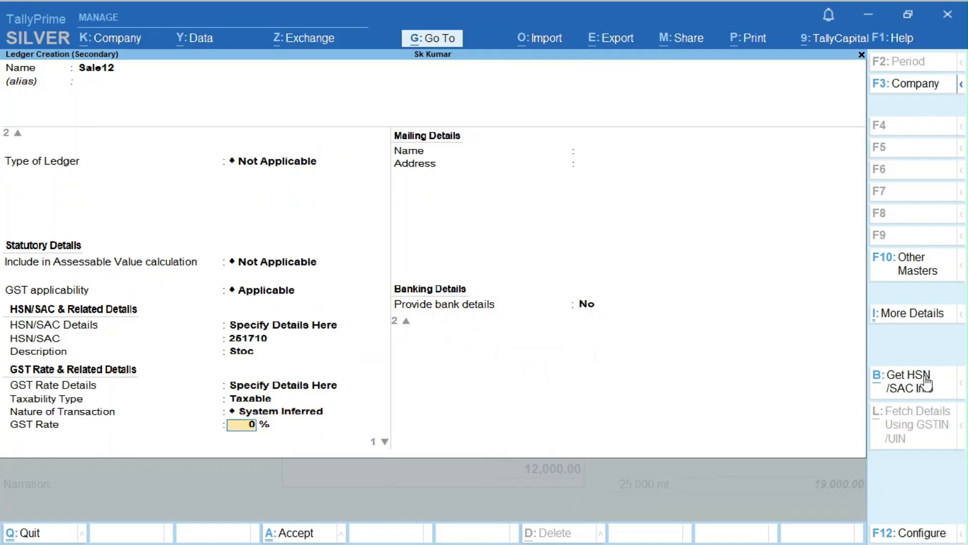
text(12)
key(Return)
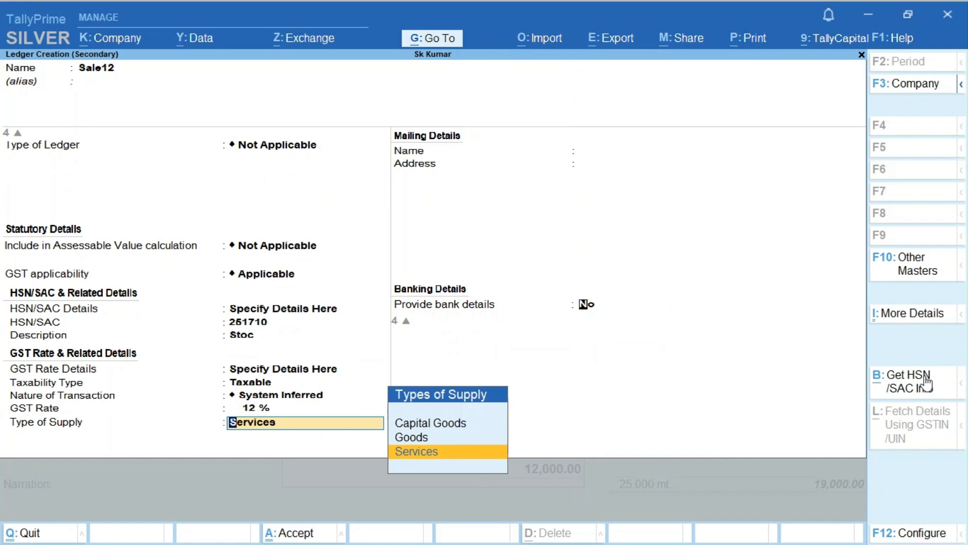
key(Return)
key(Return)
key(Return)
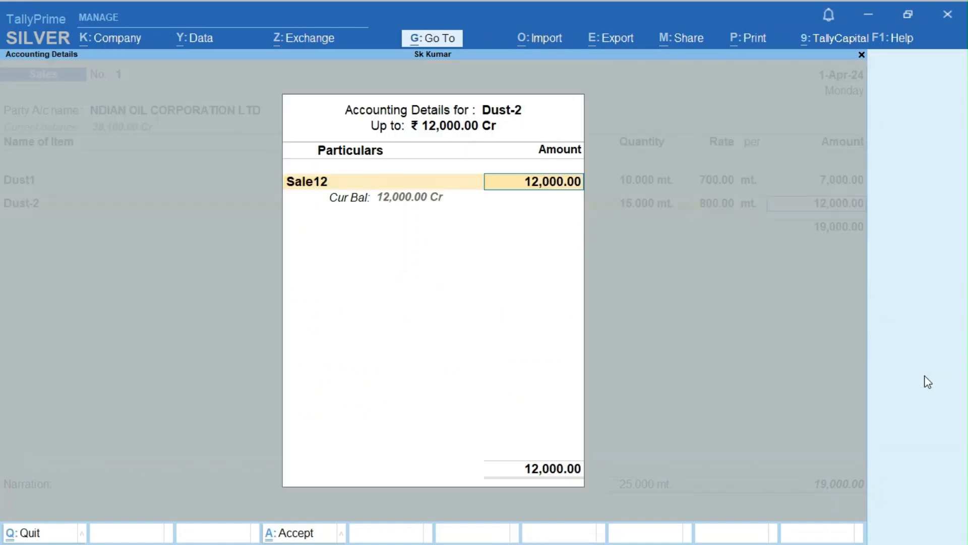
key(Return)
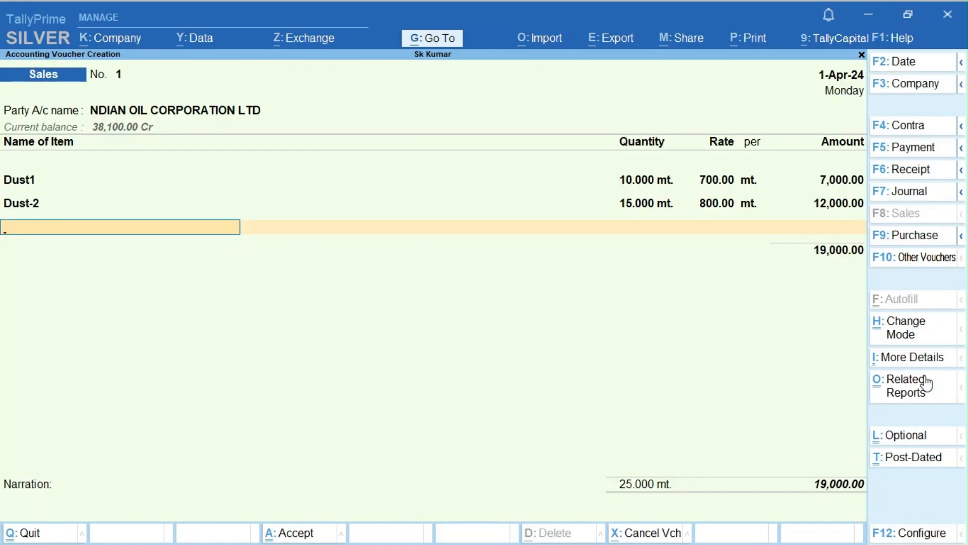
- Abandon the accidental new stock item Dust2, which already exists
key(alt+c)
text(Dust)
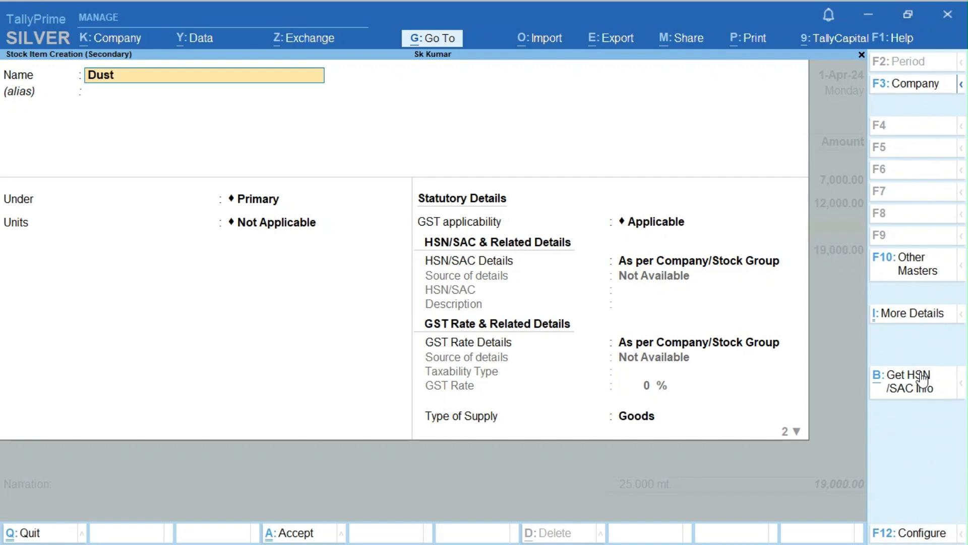
text(2)
key(Return)
key(BackSpace)
key(Escape)
- Add Dust3 to the voucher at 5 mt and rate 900, correcting the quantity from 16
text(yDus)
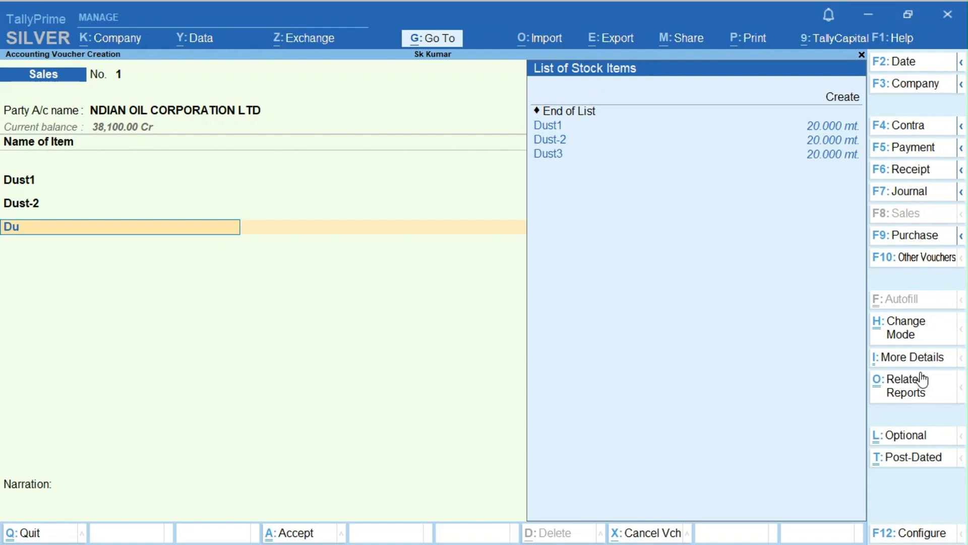
key(Down)
key(Down)
key(Down)
key(Return)
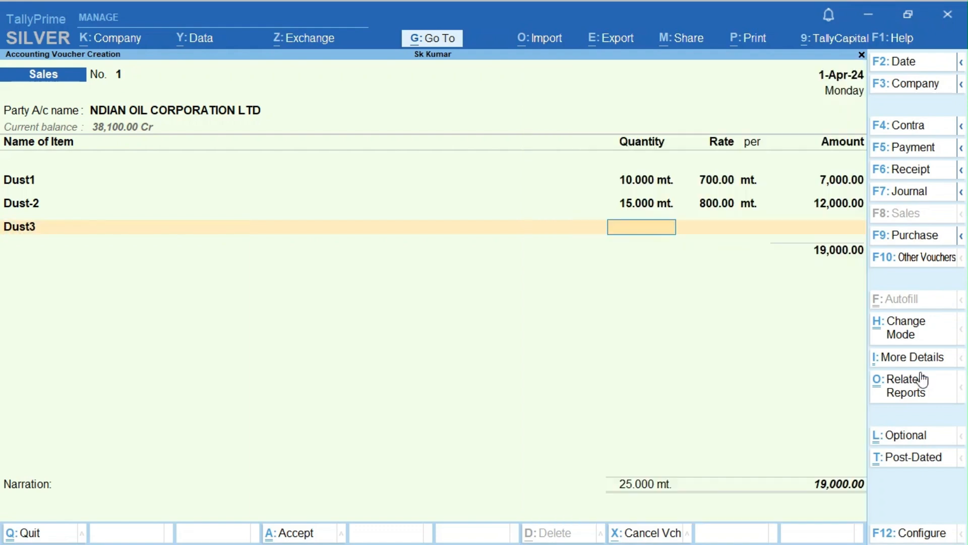
text(16)
key(Return)
key(shift+Tab)
text(5)
key(Return)
text(900)
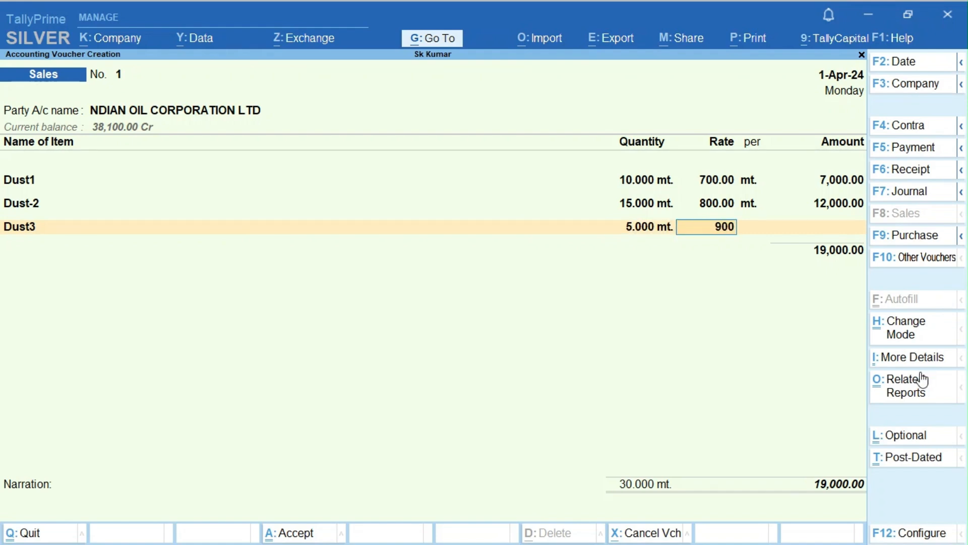
key(Return)
key(Return)
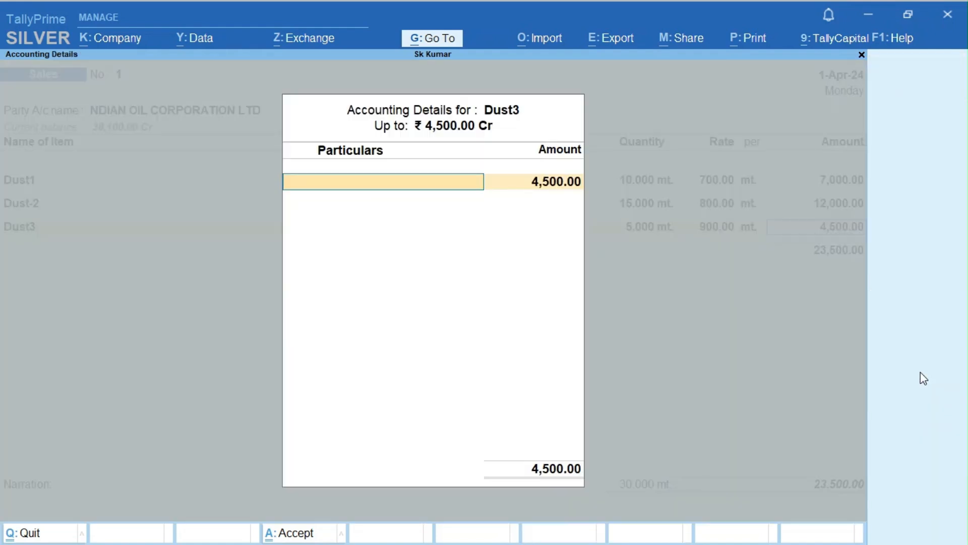
- Start a new sales ledger Sale18 with GST applicable
key(alt+c)
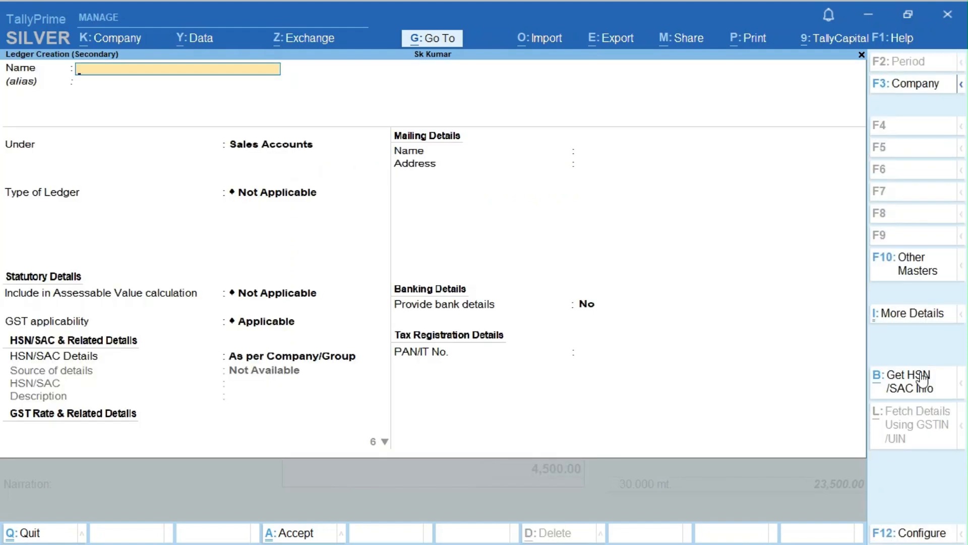
text(Sale18)
key(Return)
key(Return)
key(Return)
key(Return)
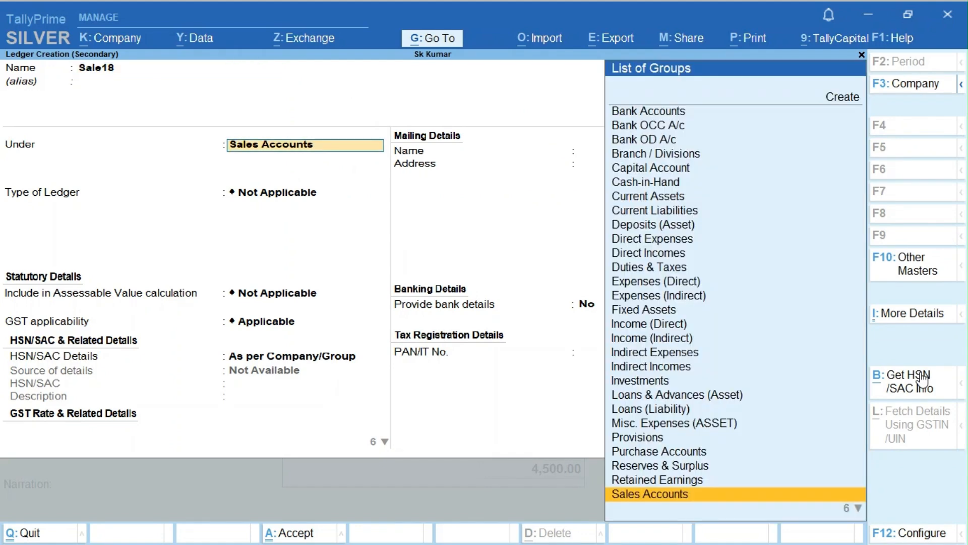
key(Return)
key(Return)
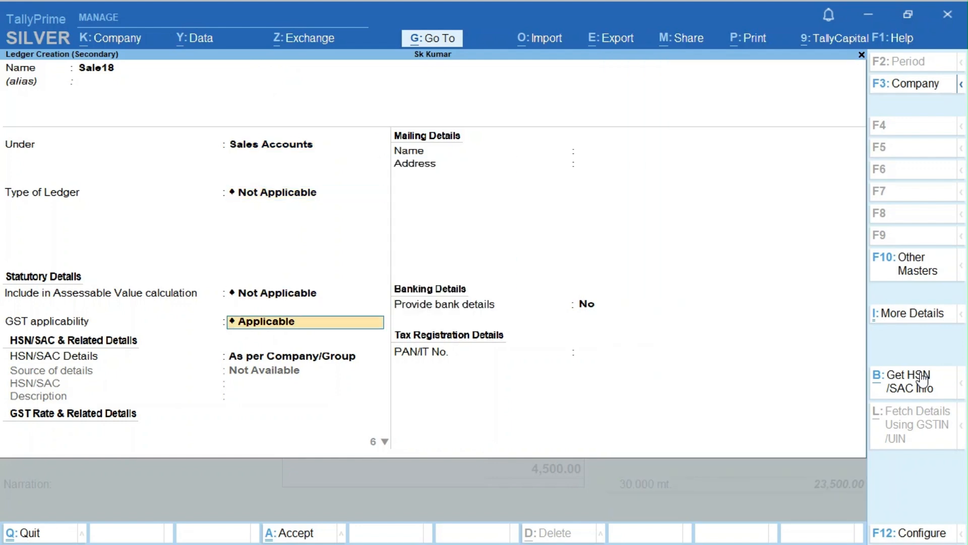
key(Down)
- Give Sale18 HSN code 251710 and description 'Stock'
key(Return)
text(2)
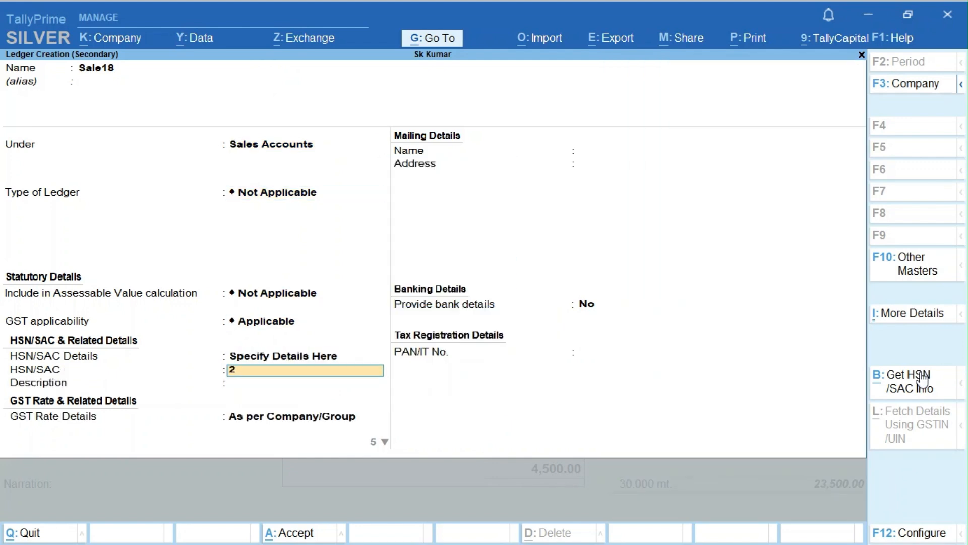
text(51710)
key(Return)
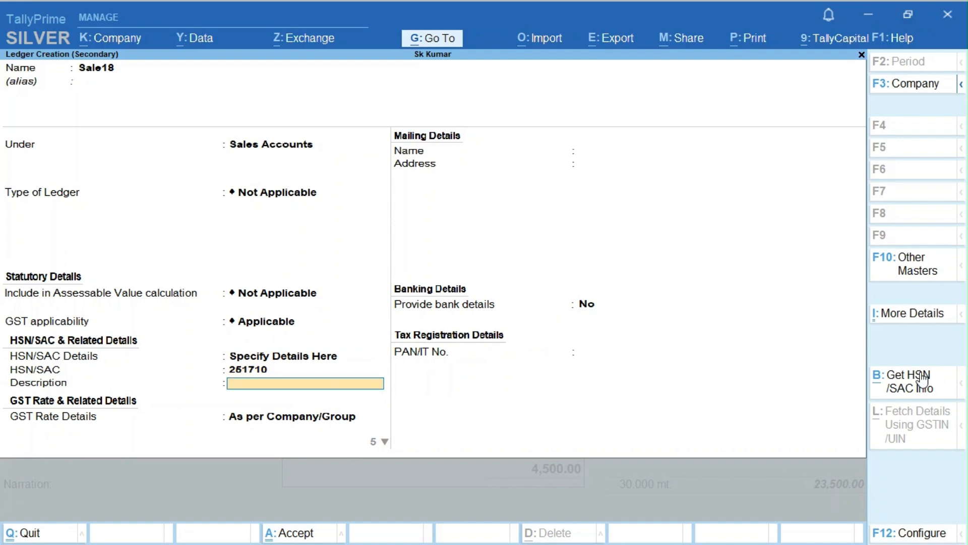
text(Stock)
key(Return)
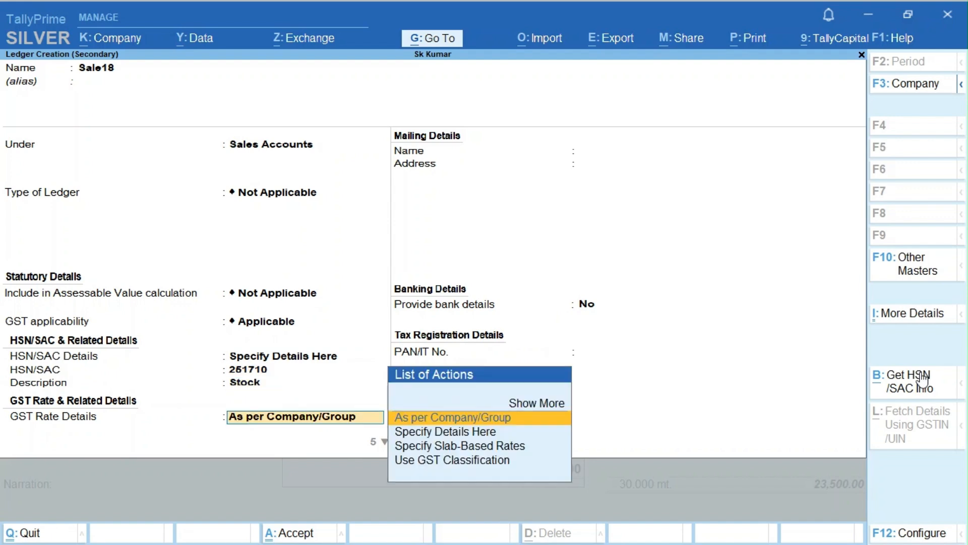
key(Down)
- Set Sale18 to Taxable 18% GST, save it, and finish the item list
key(Return)
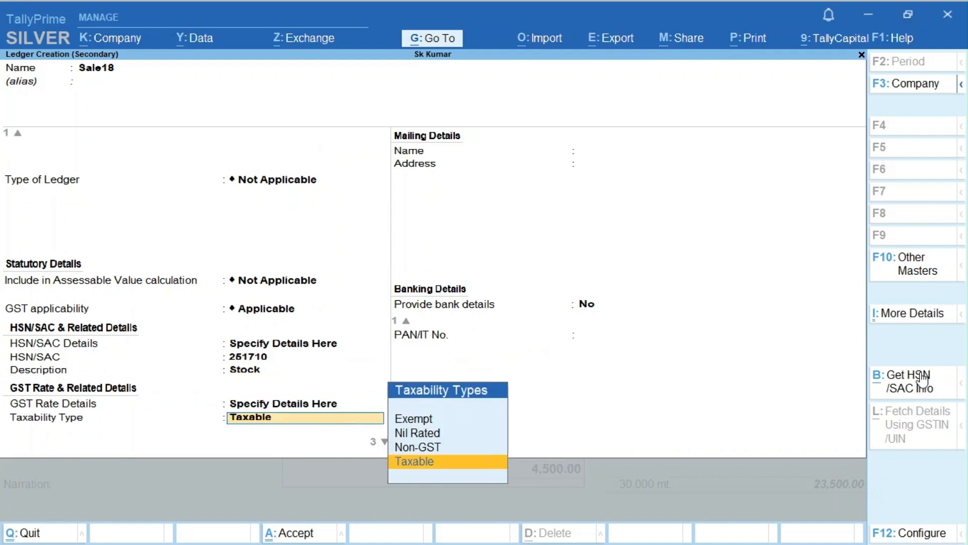
key(Return)
key(Return)
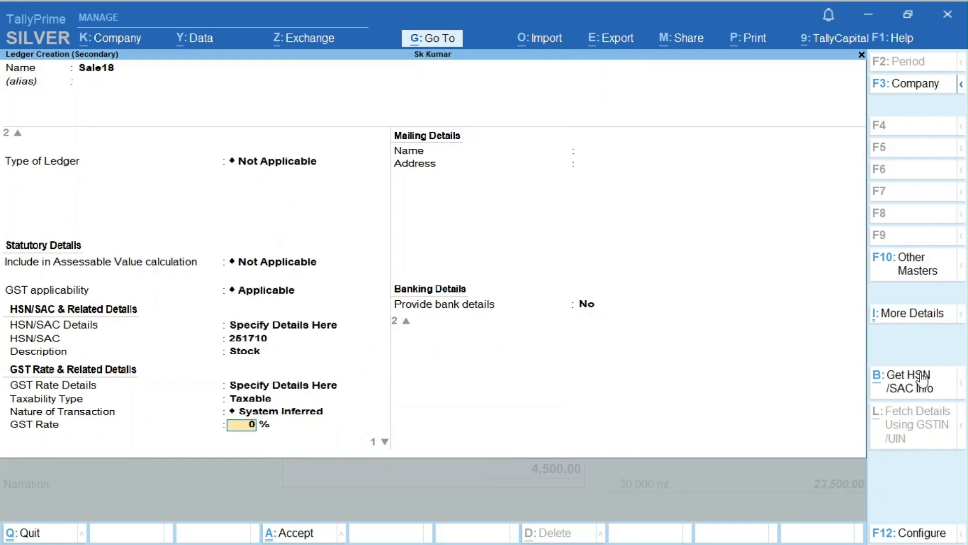
text(18)
key(Return)
key(Return)
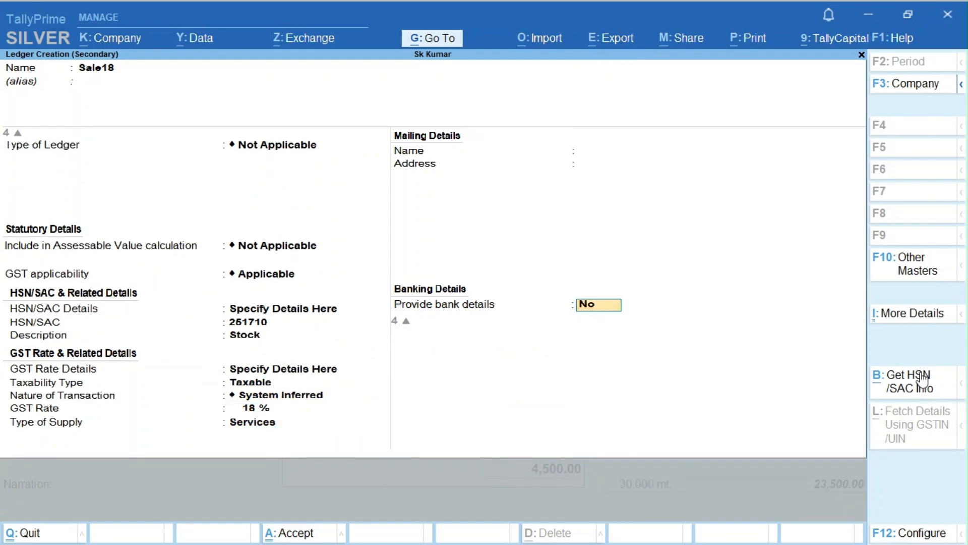
key(Return)
key(Return)
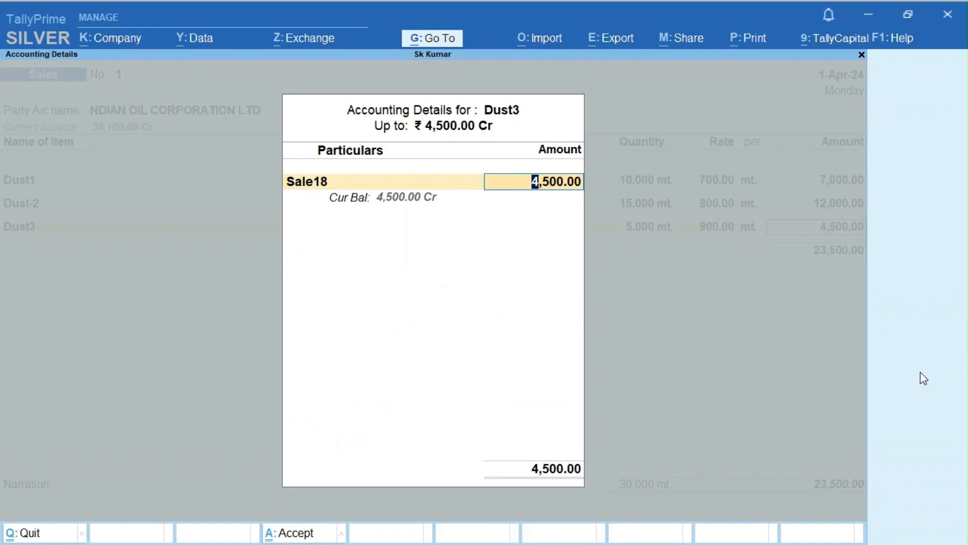
key(Return)
key(Return)
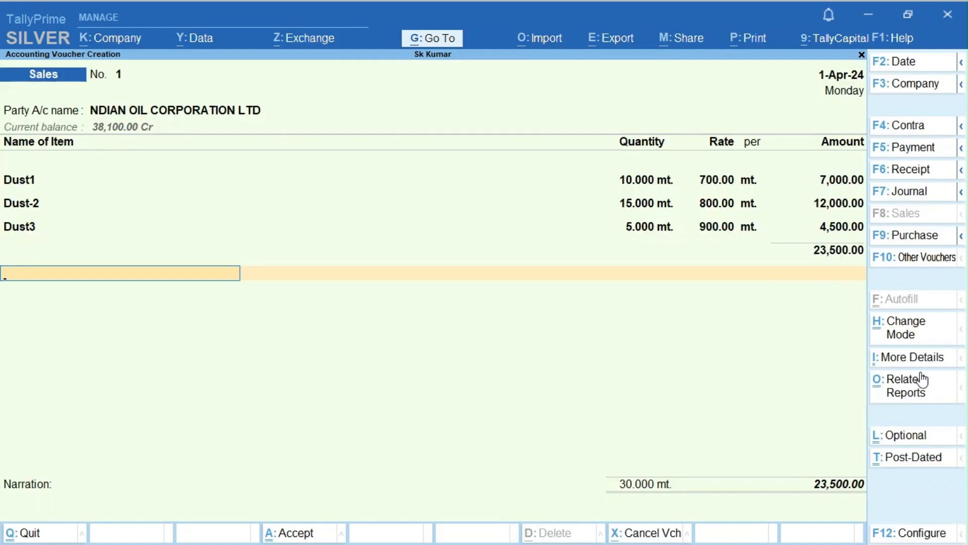
- Add Cgst and Sgst at 1,300.00 each and review the detailed GST tax analysis
text(Cg)
key(Return)
key(Return)
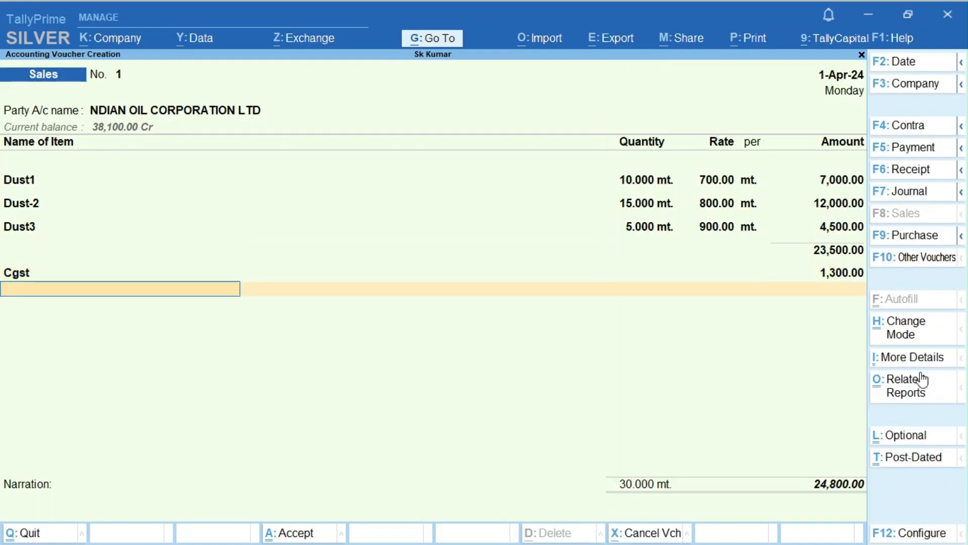
text(Sg)
key(Return)
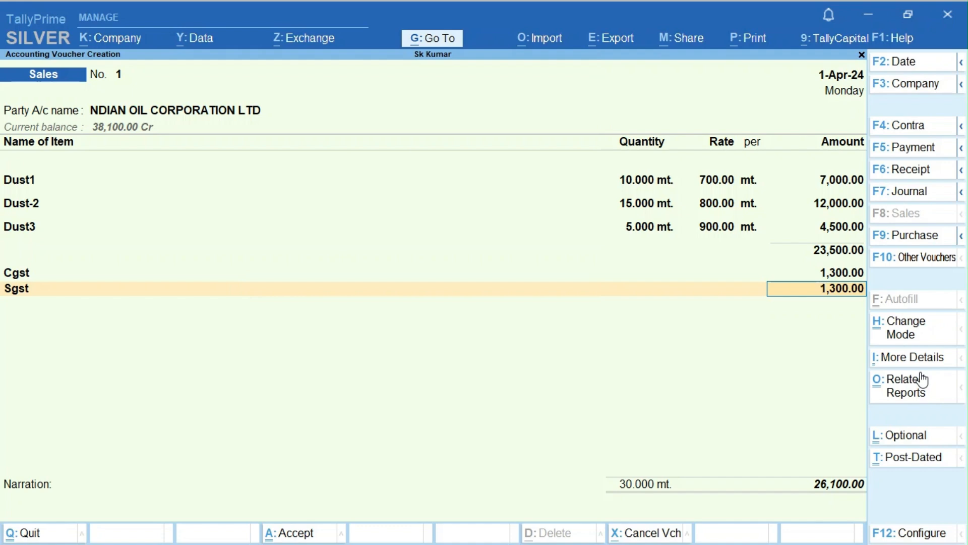
key(alt)
key(ctrl+o)
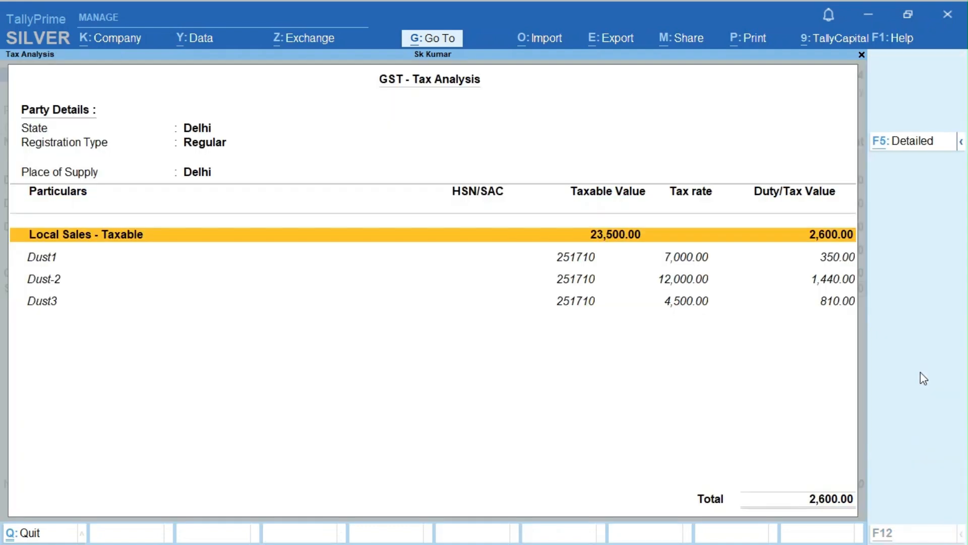
key(F5)
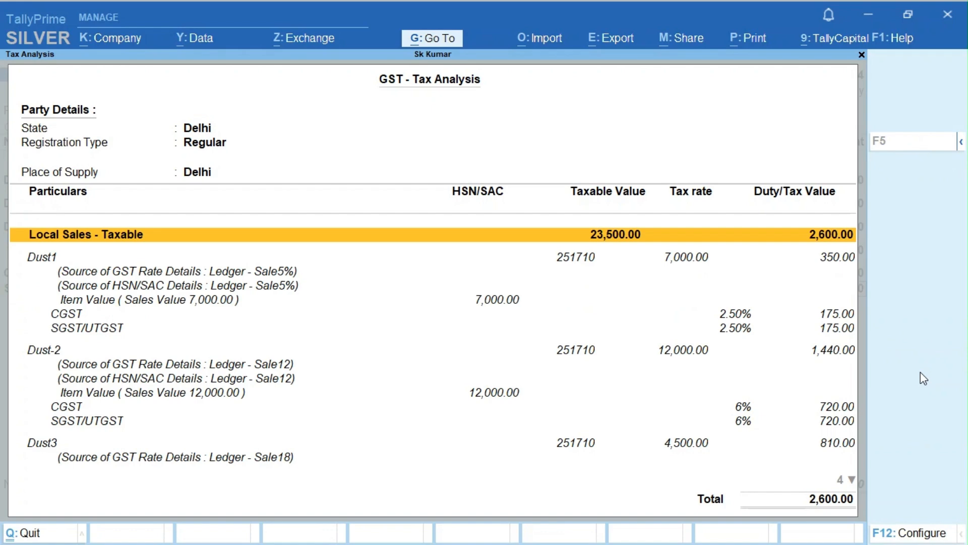
key(Down)
key(Down)
key(Down)
key(Down)
key(Down)
key(Down)
key(Down)
key(Down)
key(Down)
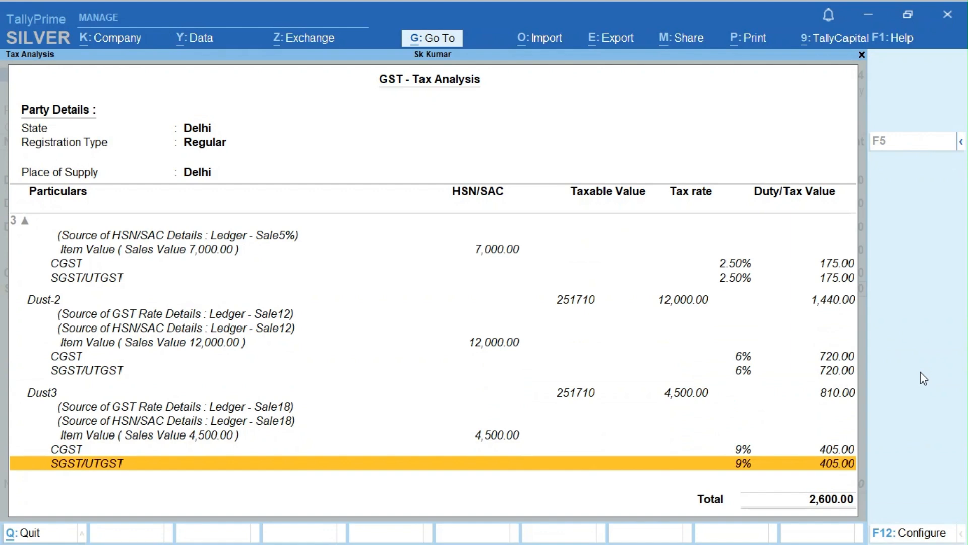
key(Escape)
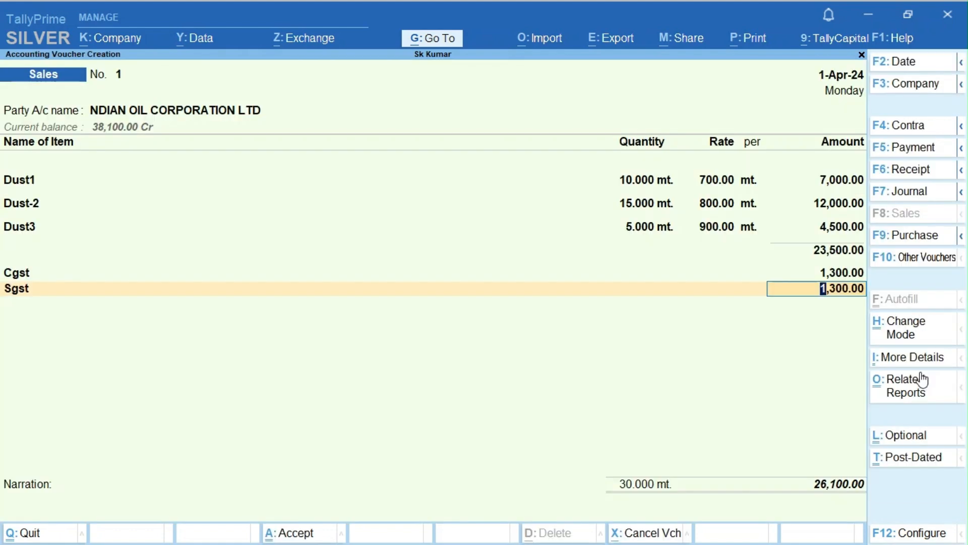
- Save the 26,100.00 sales voucher and open the Day Book
key(ctrl+a)
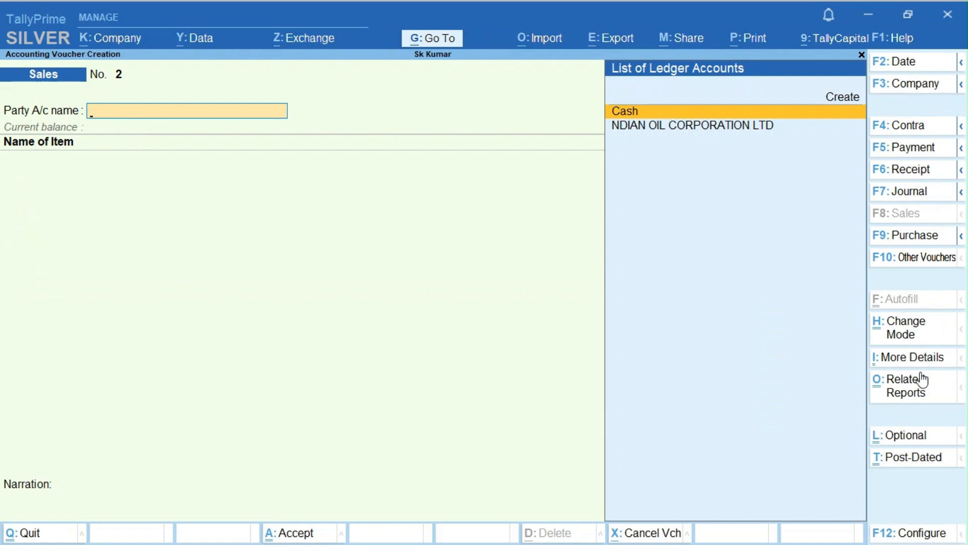
key(Escape)
key(Escape)
key(Escape)
key(d)
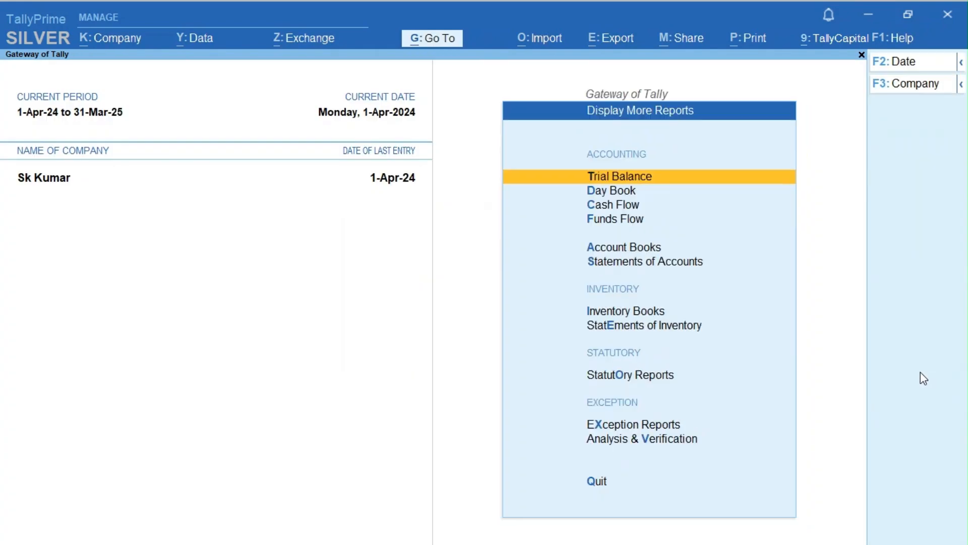
key(Down)
key(Return)
- Reopen the Sales entry from the Day Book and preview its Tax Invoice, zoomed to full width
key(Down)
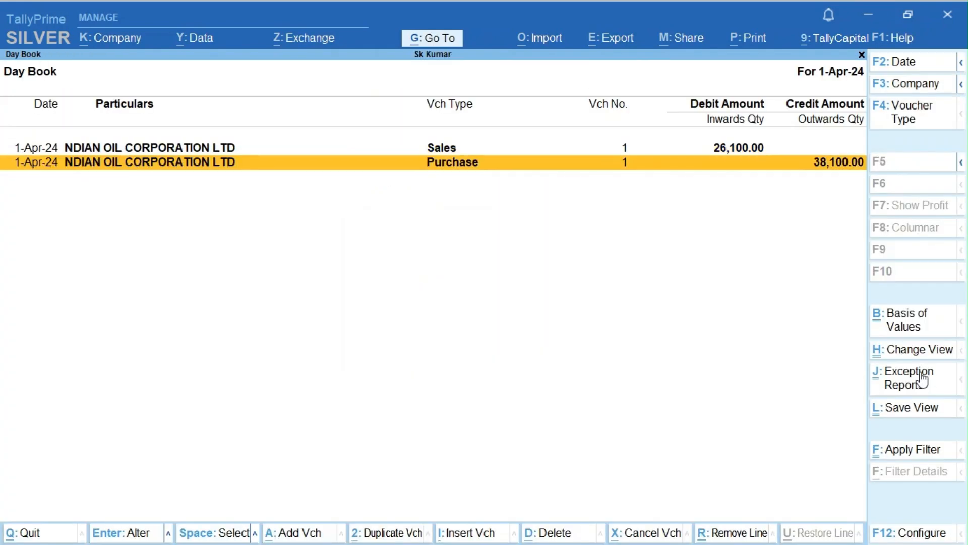
key(Up)
key(Return)
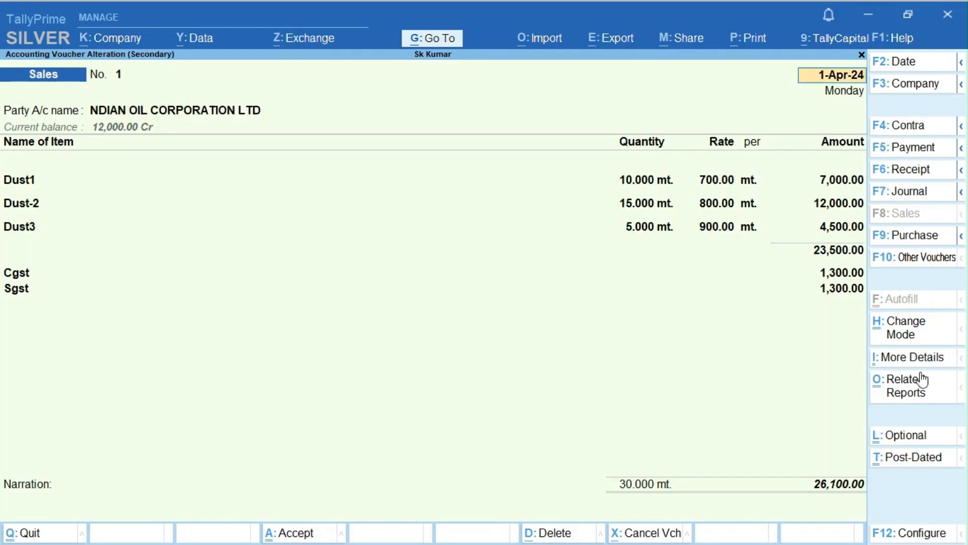
key(alt+p)
key(i)
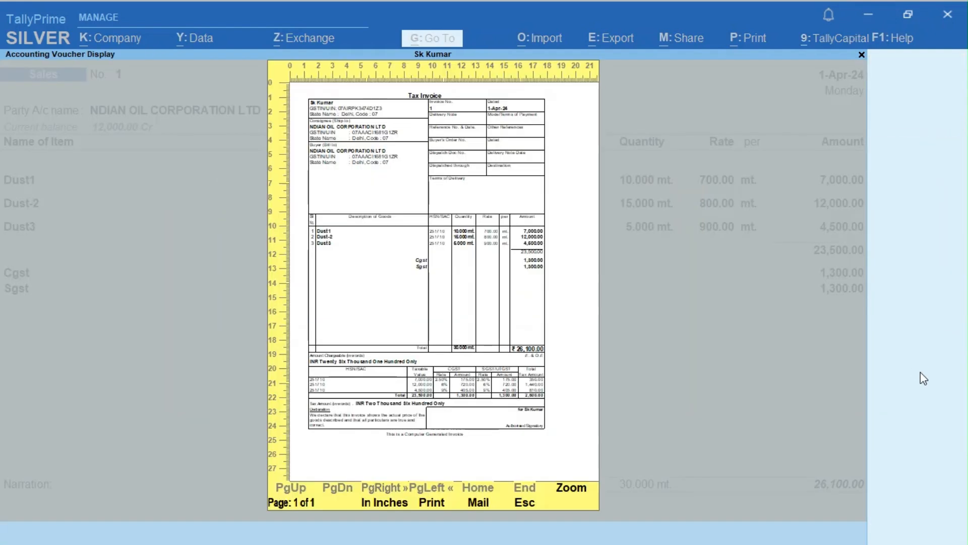
key(alt+z)
key(Down)
key(Down)
key(Down)
key(Down)
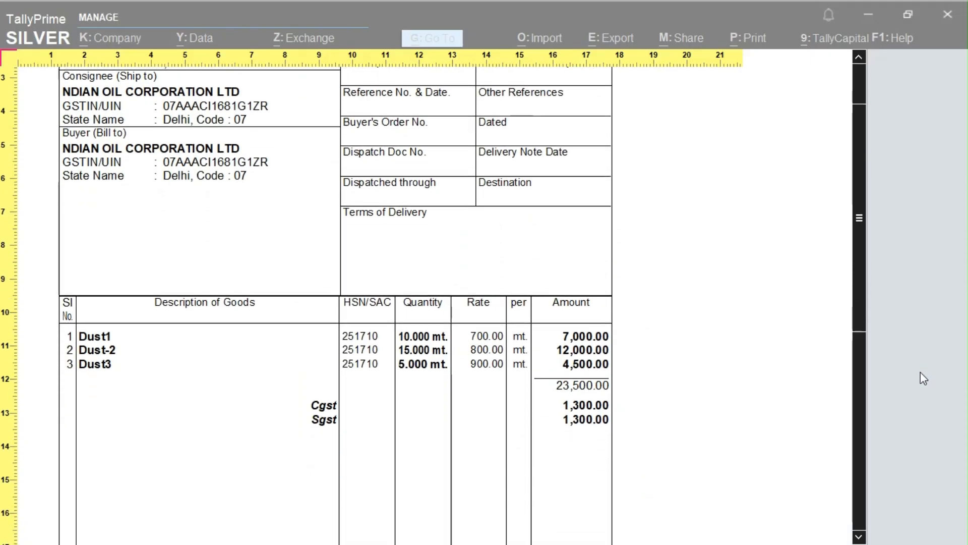
key(Down)
key(Down)
key(Down)
key(Down)
key(Down)
key(Down)
key(Down)
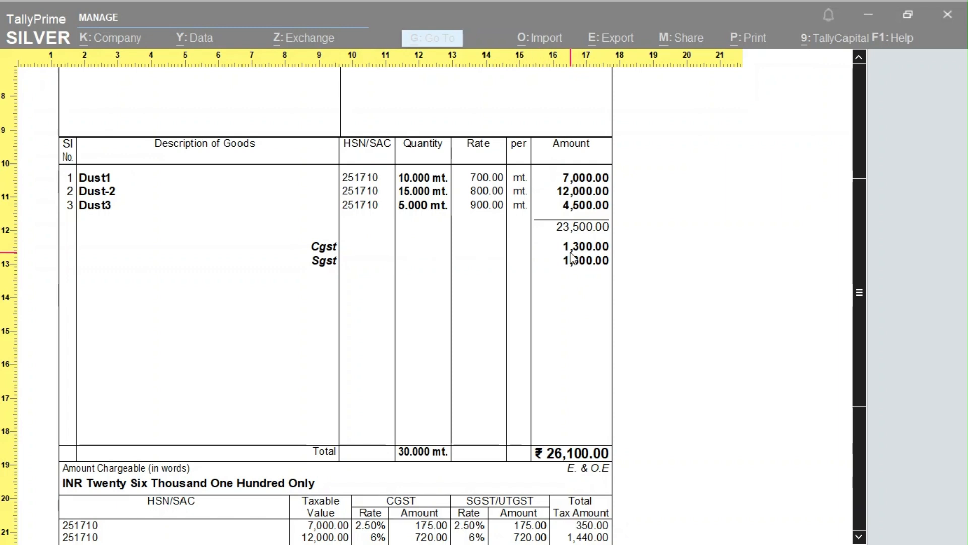
scroll(572, 258, down, 1)
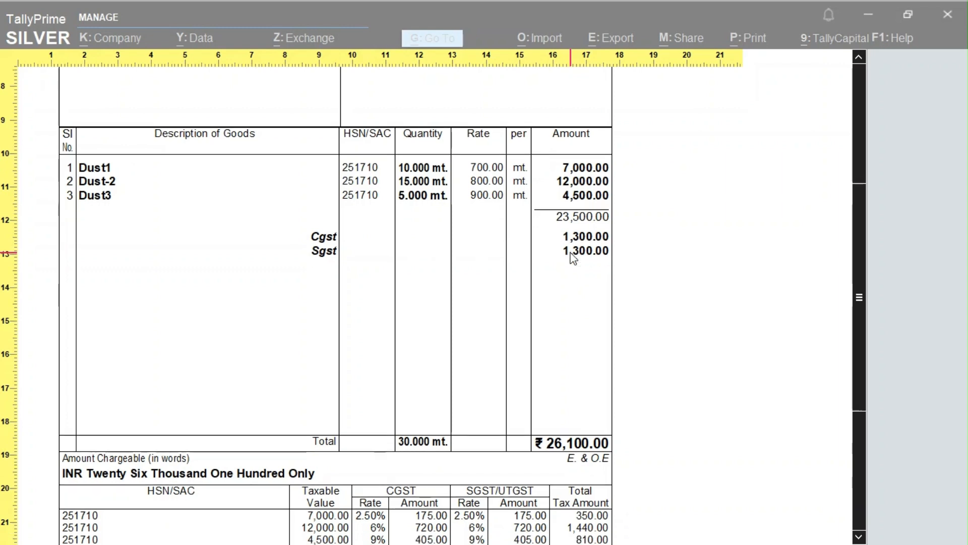
scroll(572, 257, up, 2)
key(Escape)
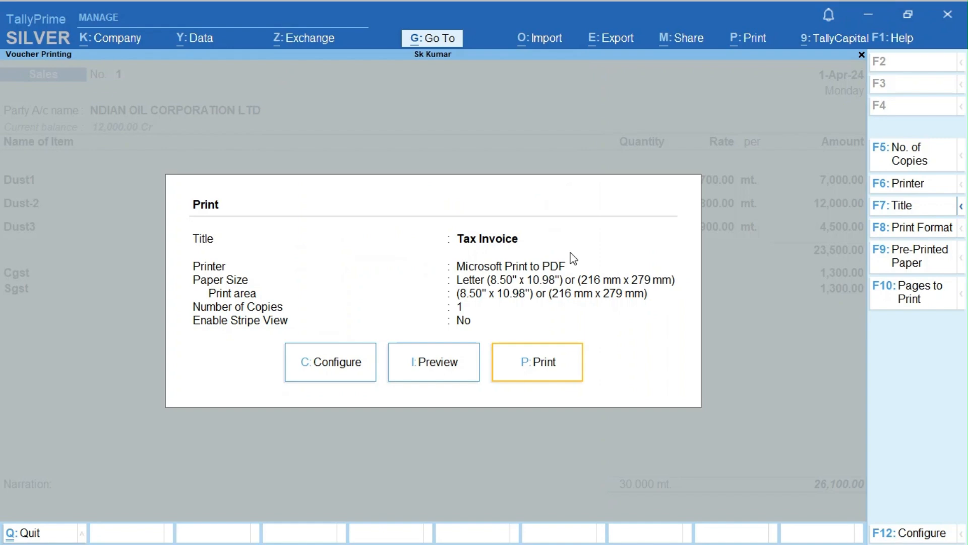
- Turn on the GST rate display in the invoice print configuration
key(c)
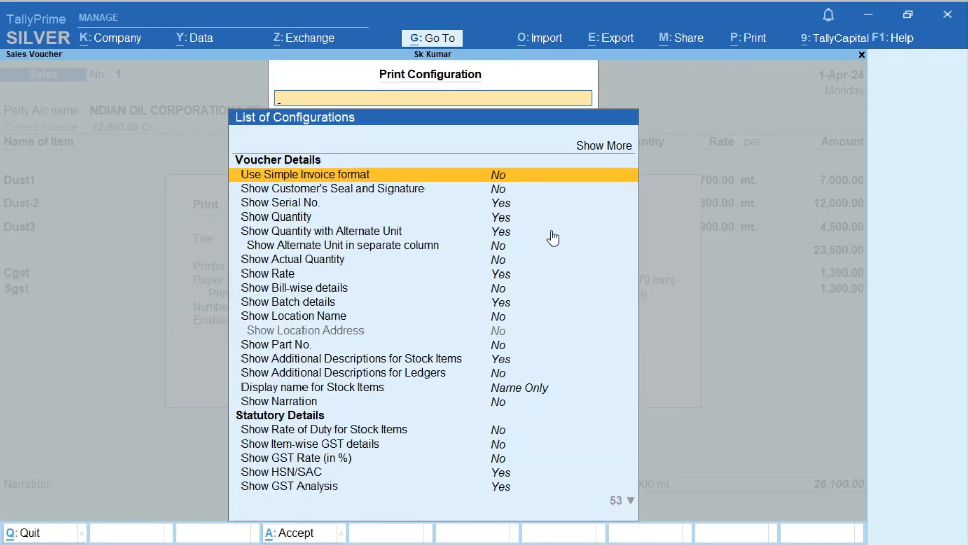
text(Gs)
key(Down)
key(Down)
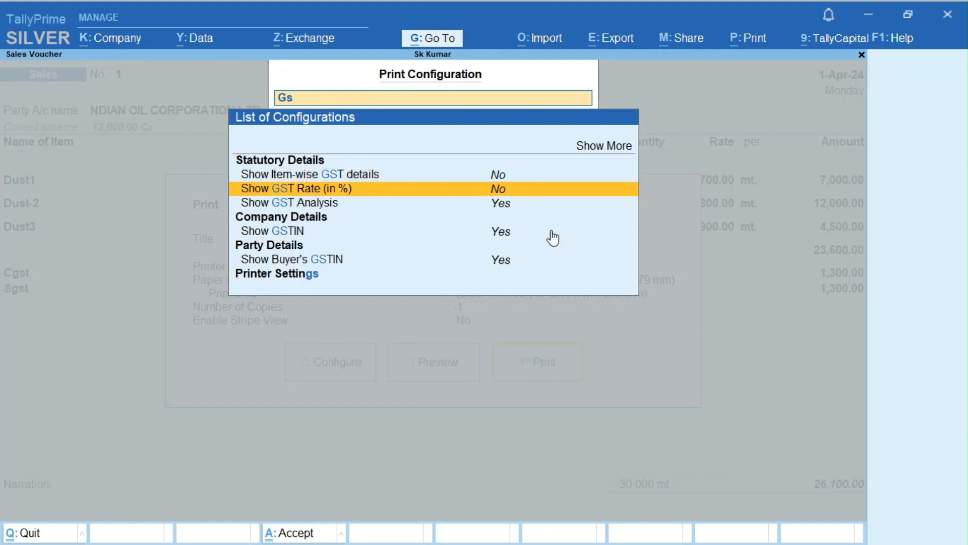
key(Return)
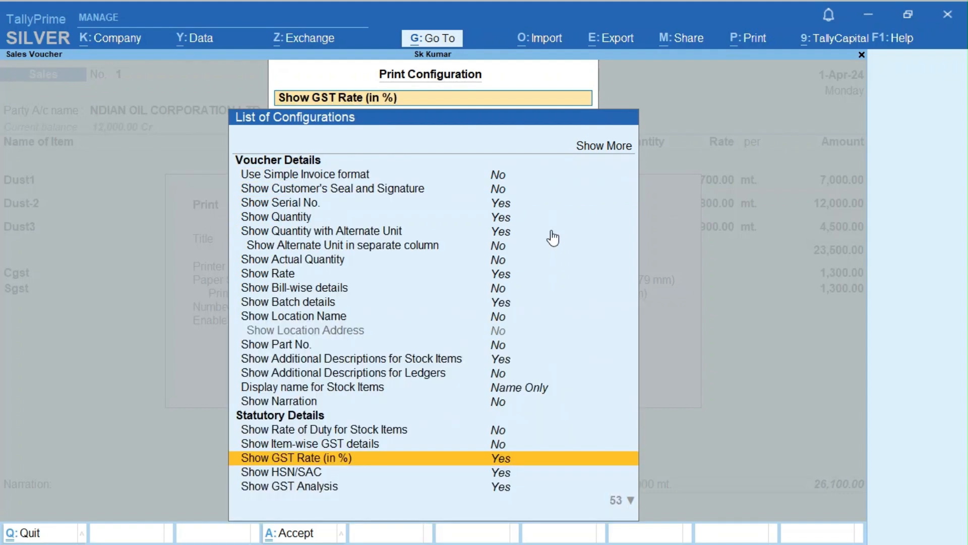
key(ctrl+a)
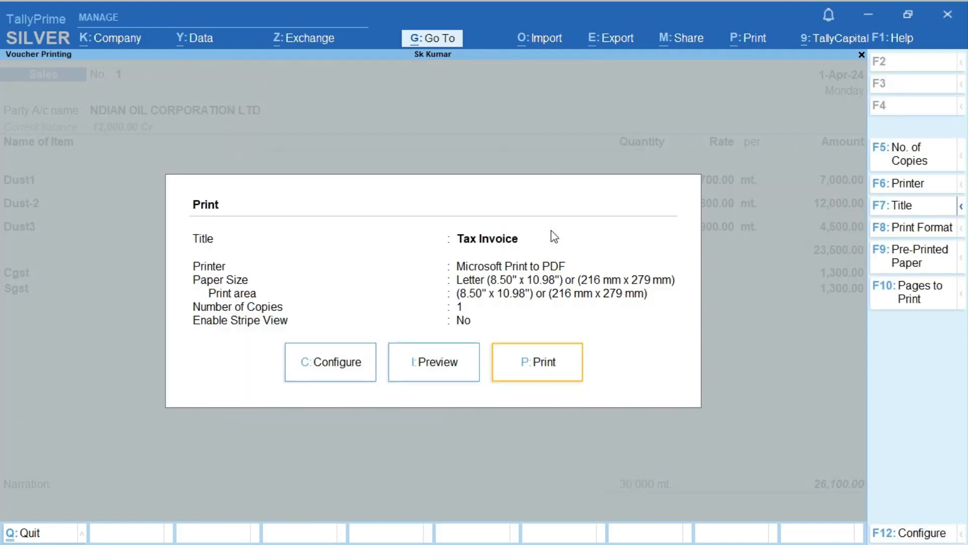
- Preview the updated Tax Invoice showing the GST Rate column and totals
key(i)
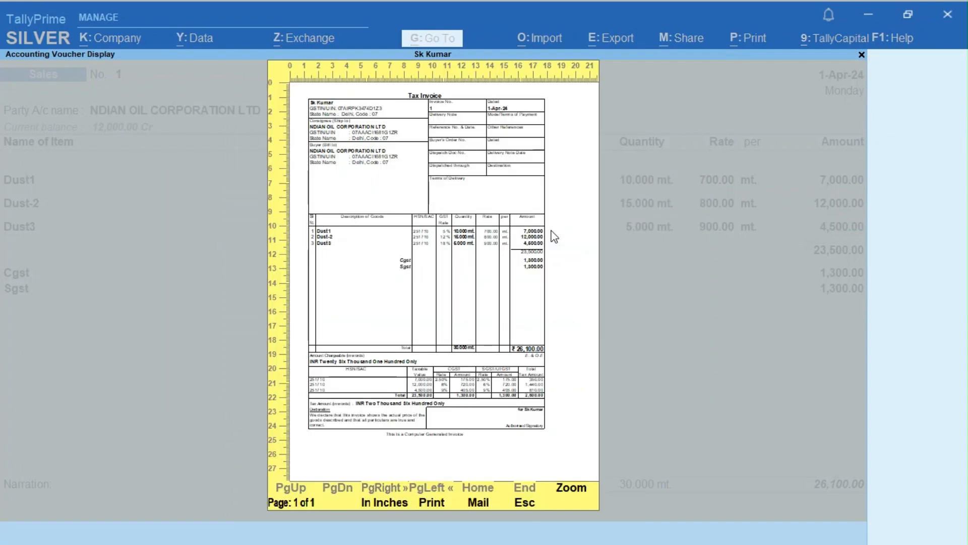
key(alt+z)
key(Down)
key(Down)
key(Down)
key(Down)
key(Down)
key(Down)
key(Down)
key(Down)
key(Down)
key(Down)
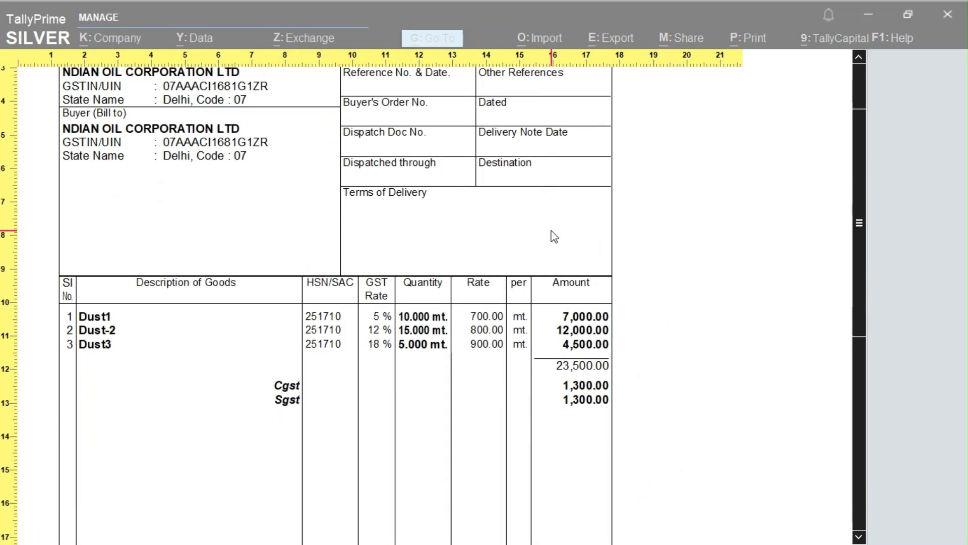
key(Down)
key(Down)
key(Down)
key(Down)
key(Down)
key(Down)
key(Down)
key(Down)
key(Down)
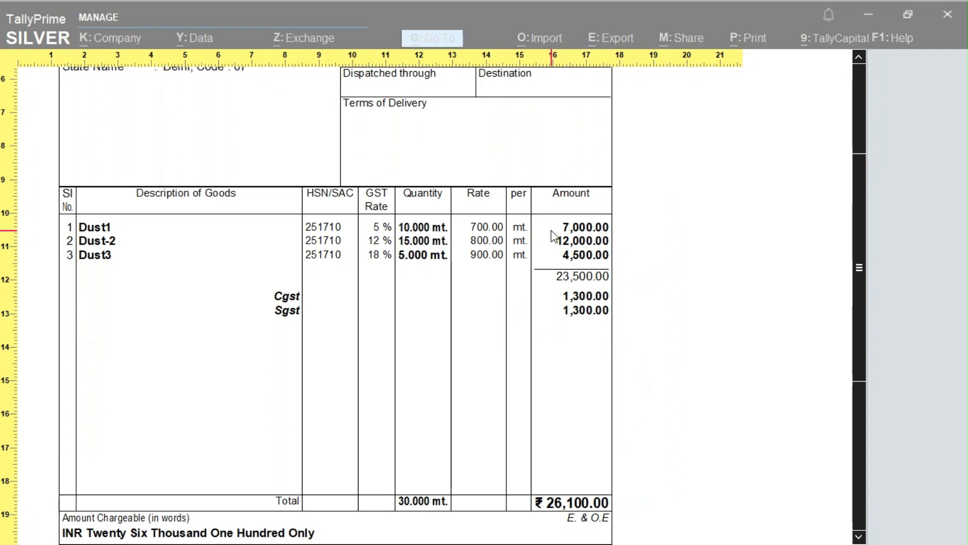
scroll(553, 234, down, 8)
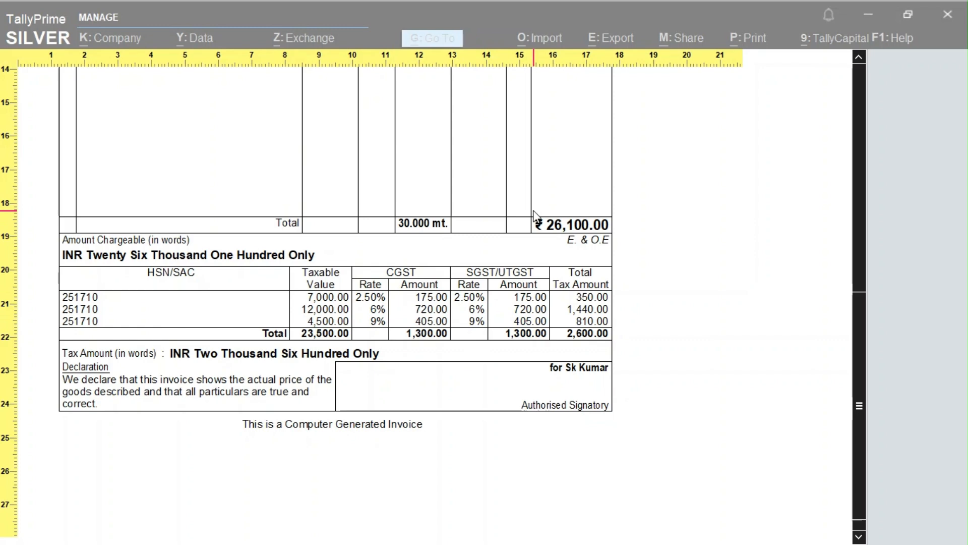
key(Escape)
key(Escape)
key(Escape)
key(Escape)
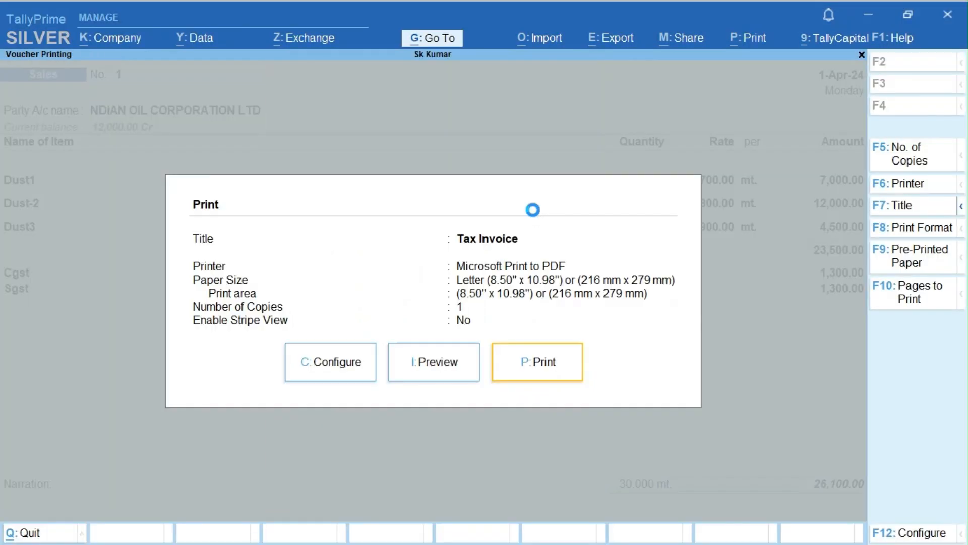
- Open the Profit & Loss account from the Gateway of Tally
key(Escape)
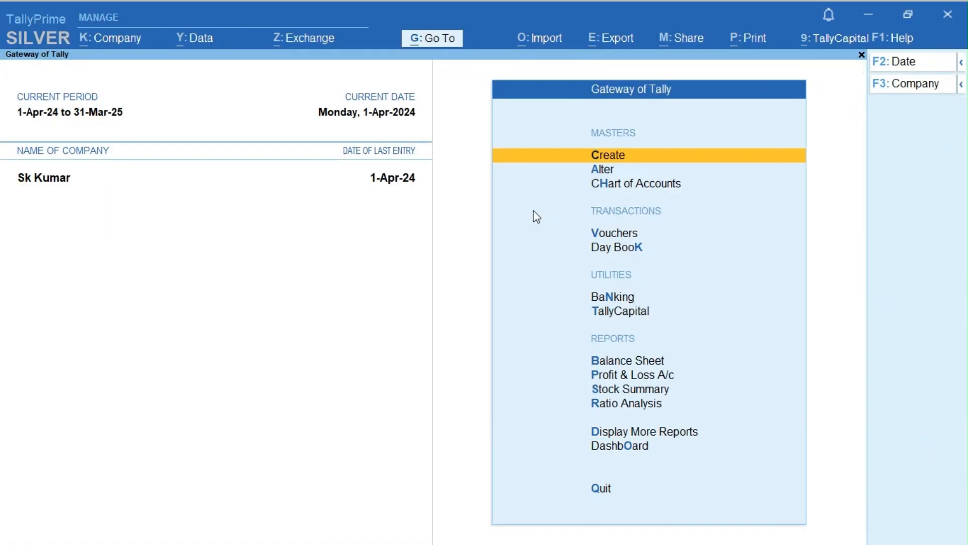
key(p)
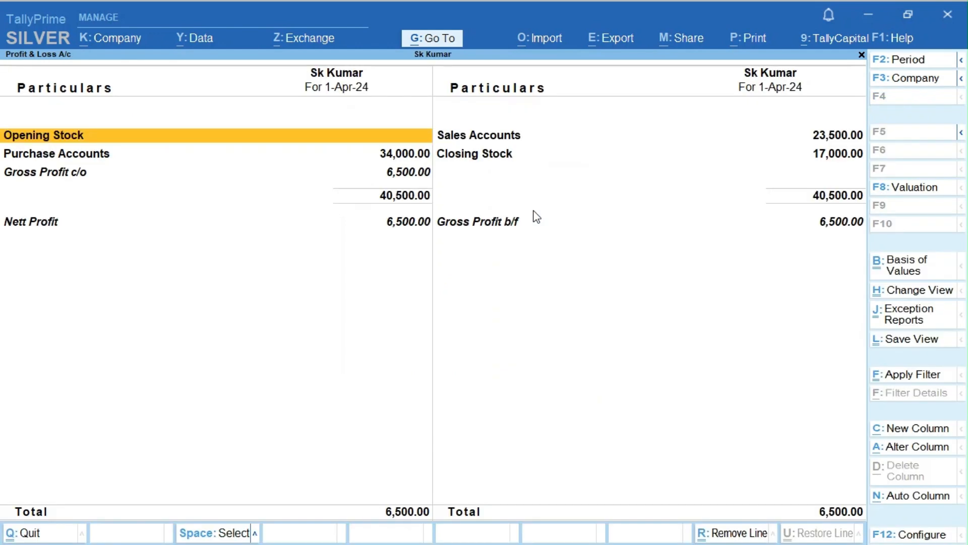
key(Right)
key(Down)
key(Left)
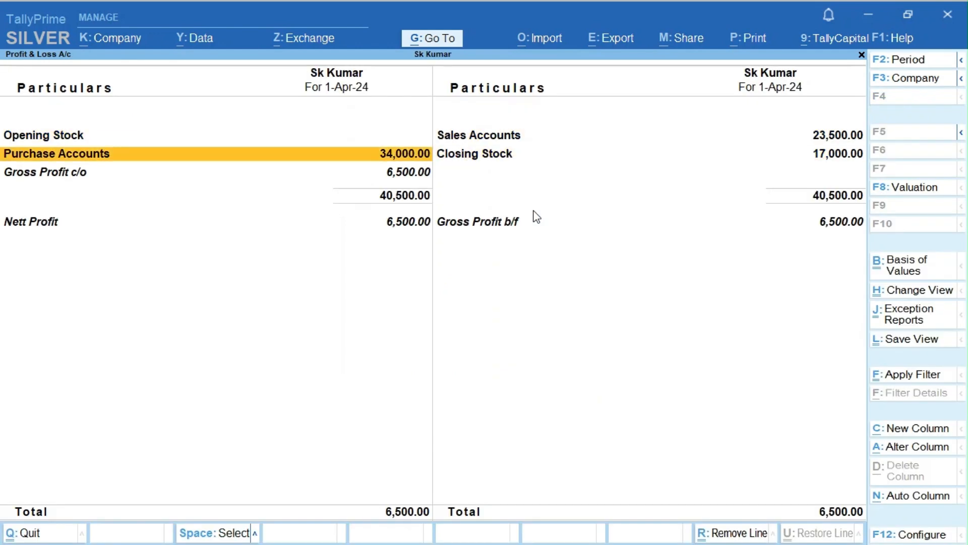
- Show the detailed P&L and review the Sale12, Sale18 and Sale5% ledgers
key(alt+F5)
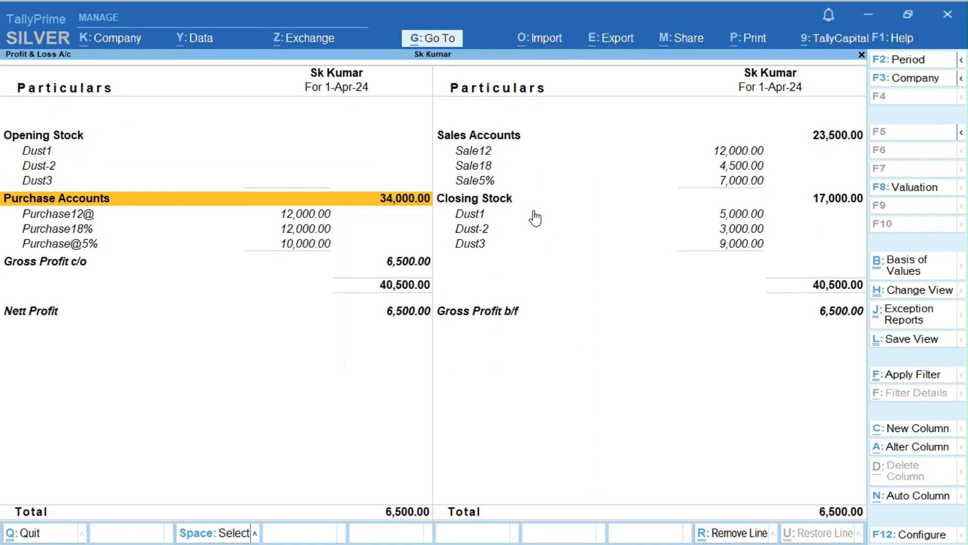
key(Up)
key(Up)
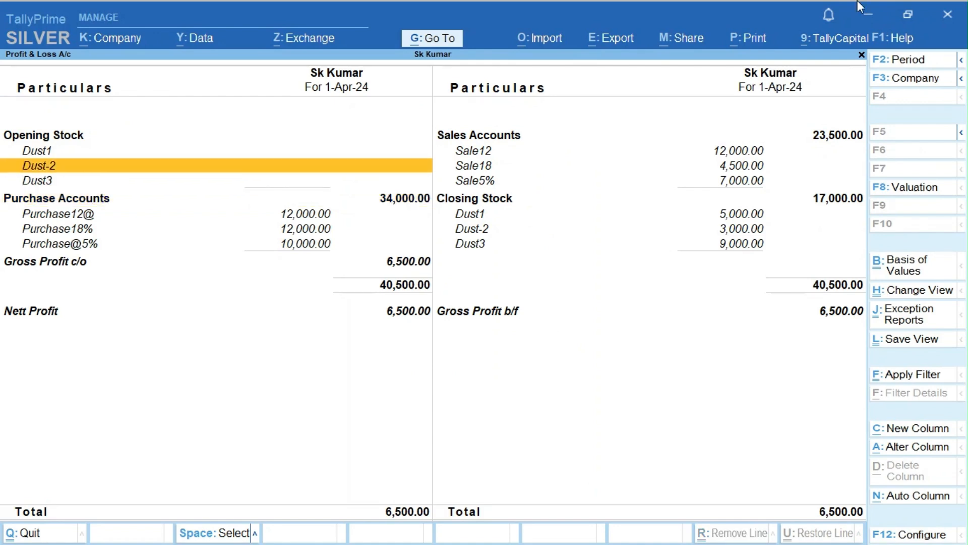
key(Right)
key(Up)
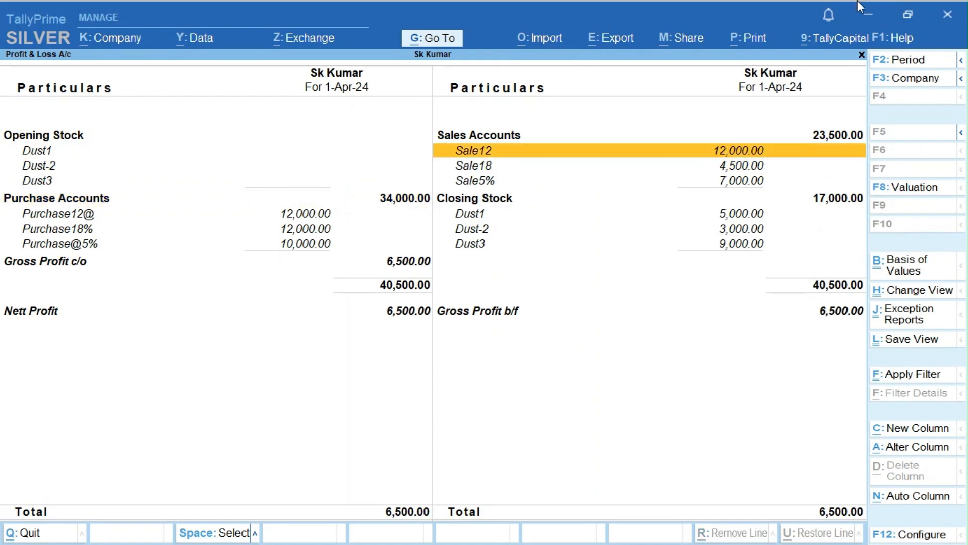
key(Down)
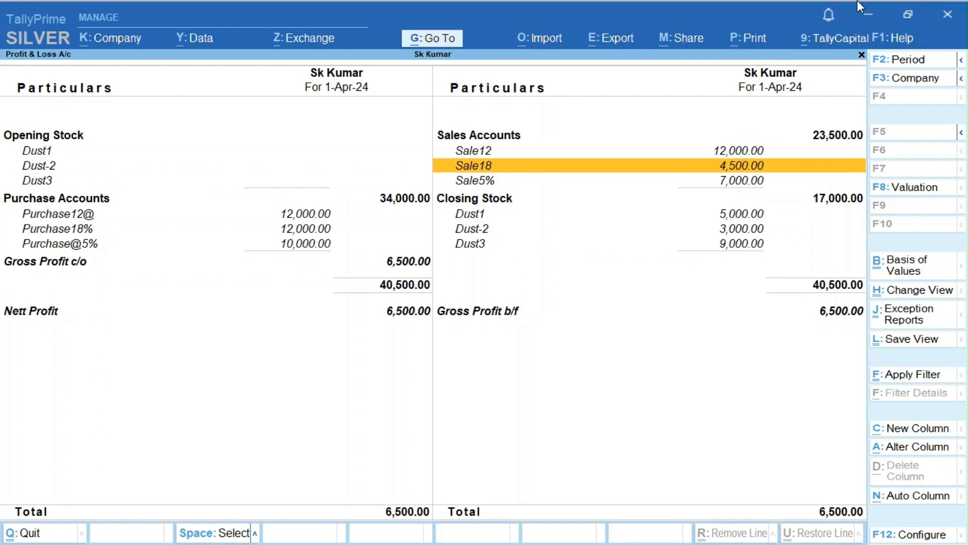
key(Down)
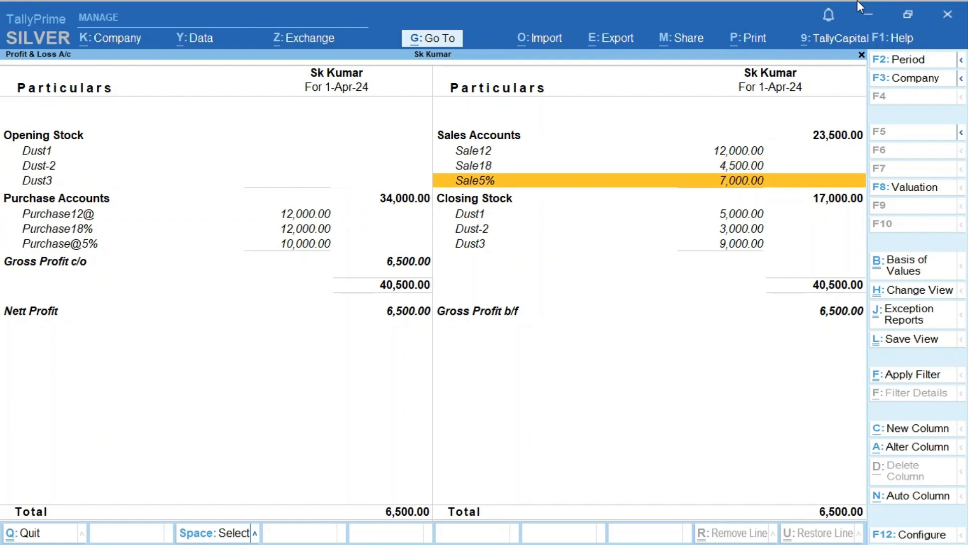
key(Left)
- Review the Purchase12@, Purchase18% and Purchase@5% ledgers and Dust3 closing stock
key(Down)
key(Down)
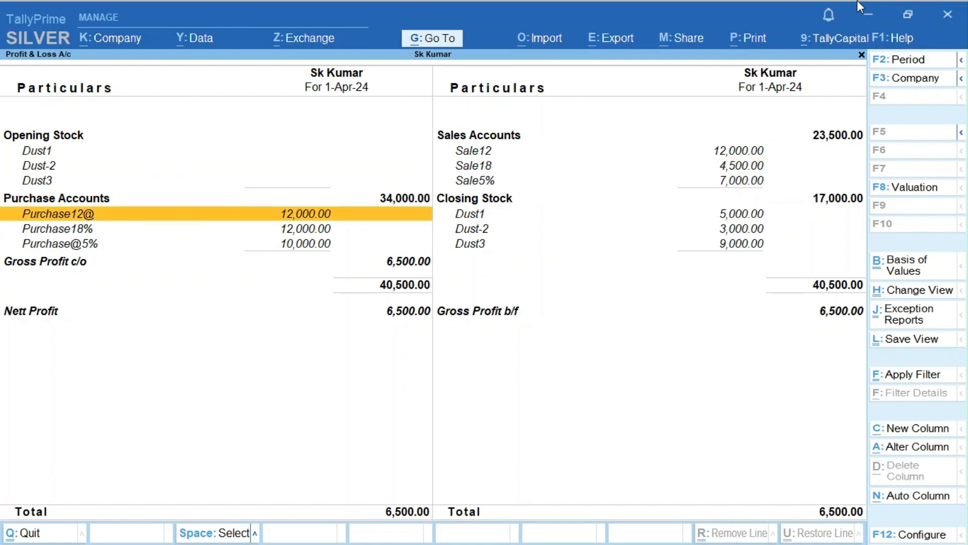
key(Down)
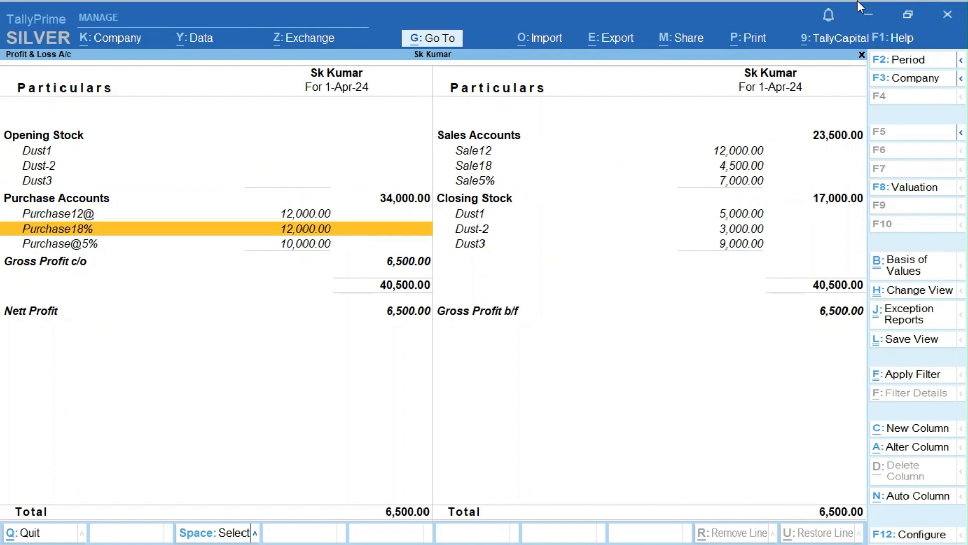
key(Down)
key(Right)
key(Left)
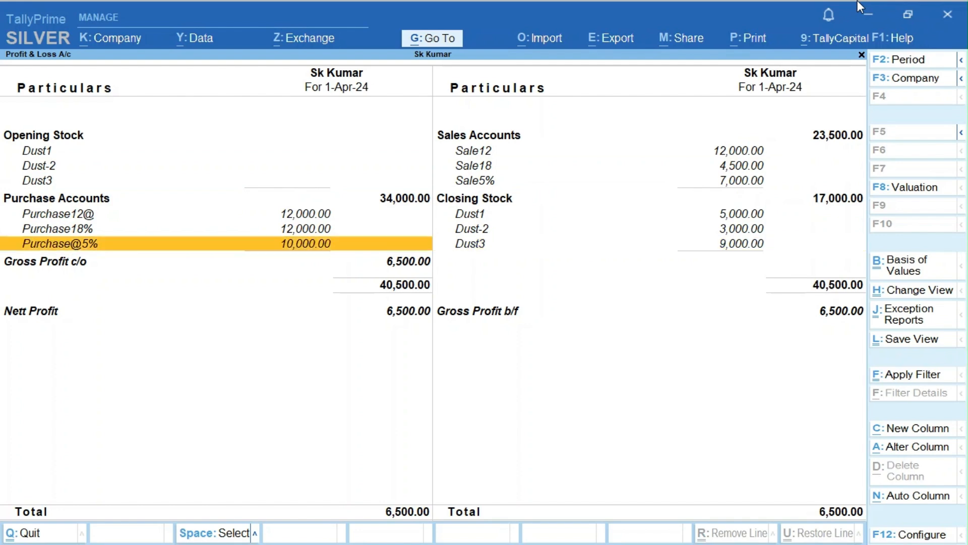
key(Right)
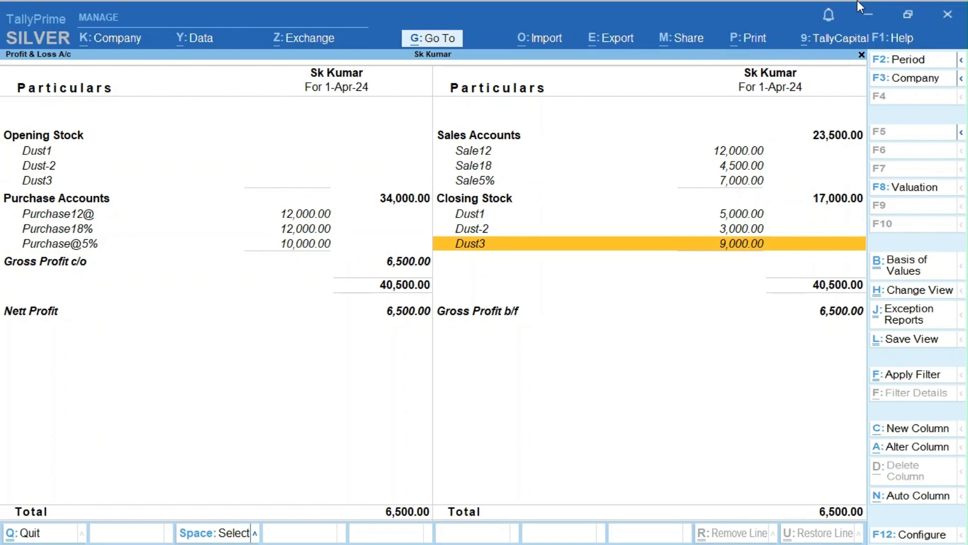
key(Escape)
key(Escape)
key(Escape)
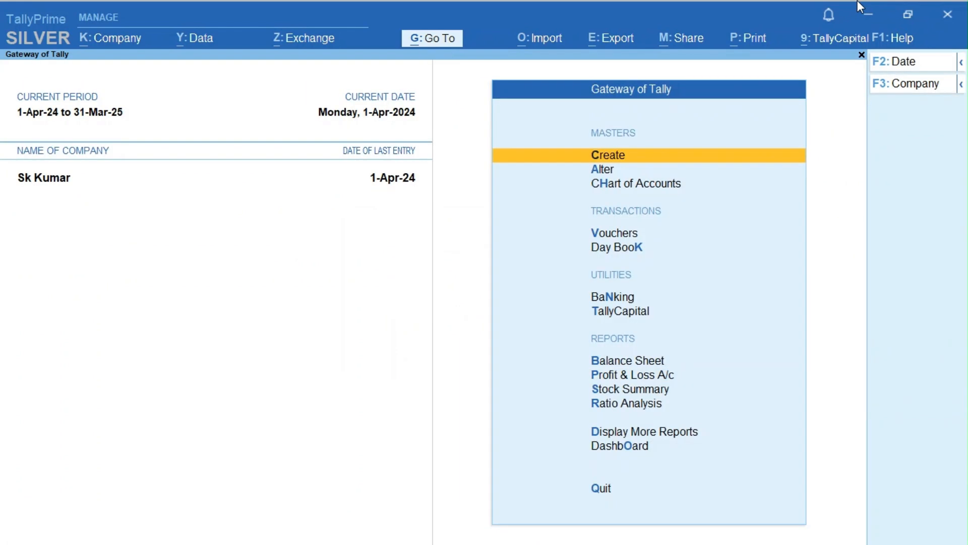
key(d)
key(Down)
key(Down)
key(Down)
key(Down)
key(Down)
key(Down)
key(Down)
key(Down)
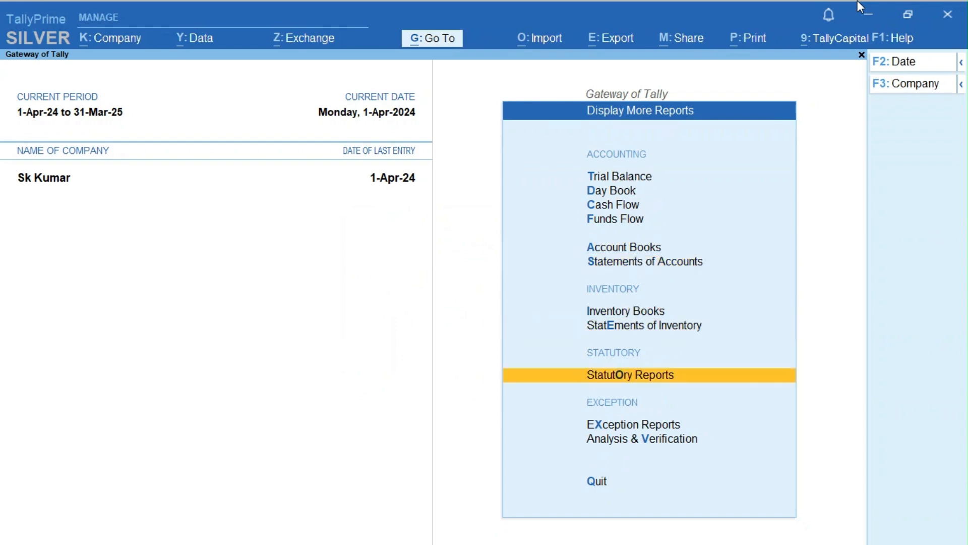
key(Return)
key(Down)
key(Up)
key(Return)
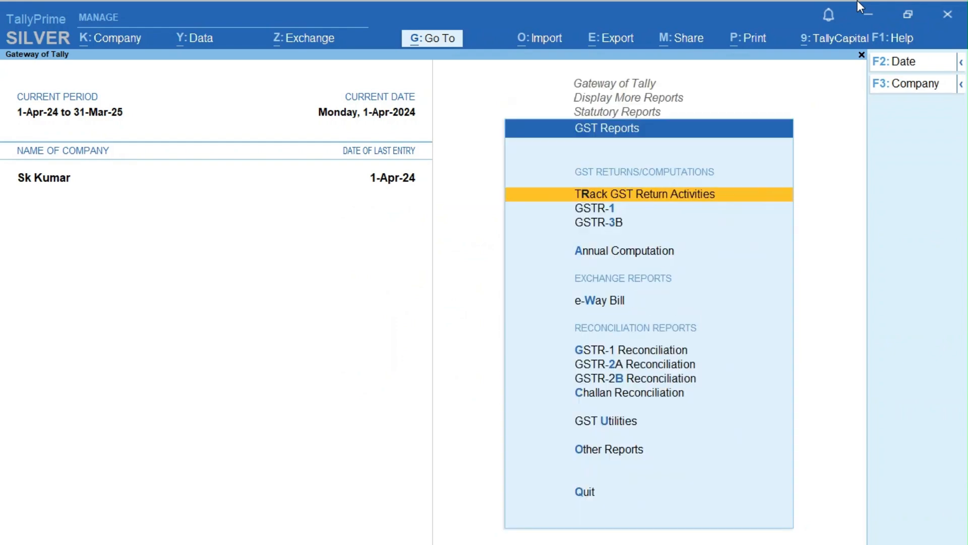
key(Down)
key(Return)
key(Down)
key(Down)
key(Down)
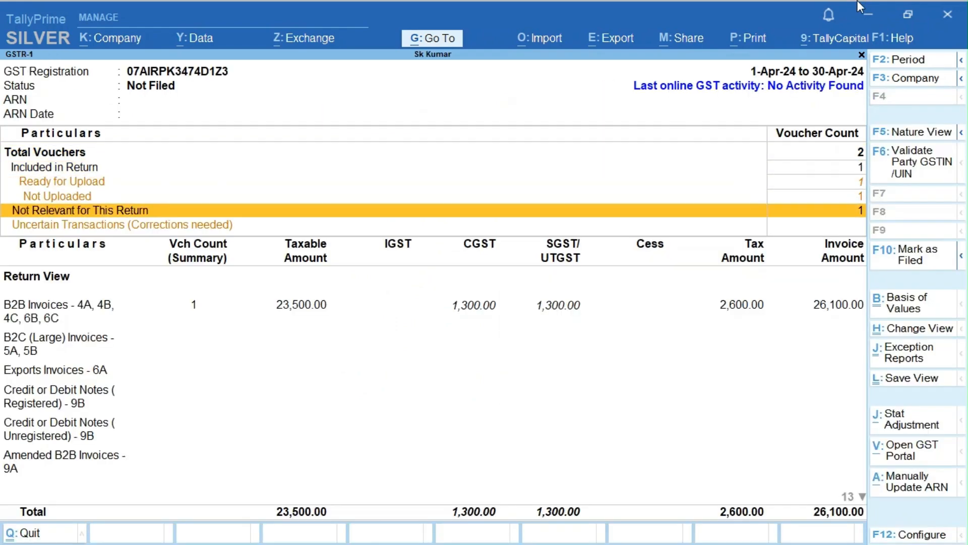
key(Down)
key(Down)
key(Down)
key(Down)
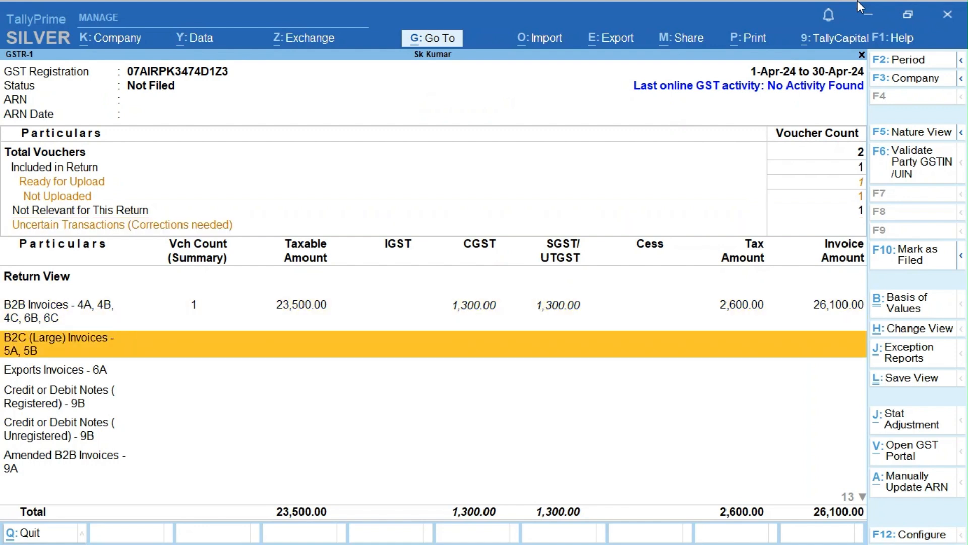
key(Escape)
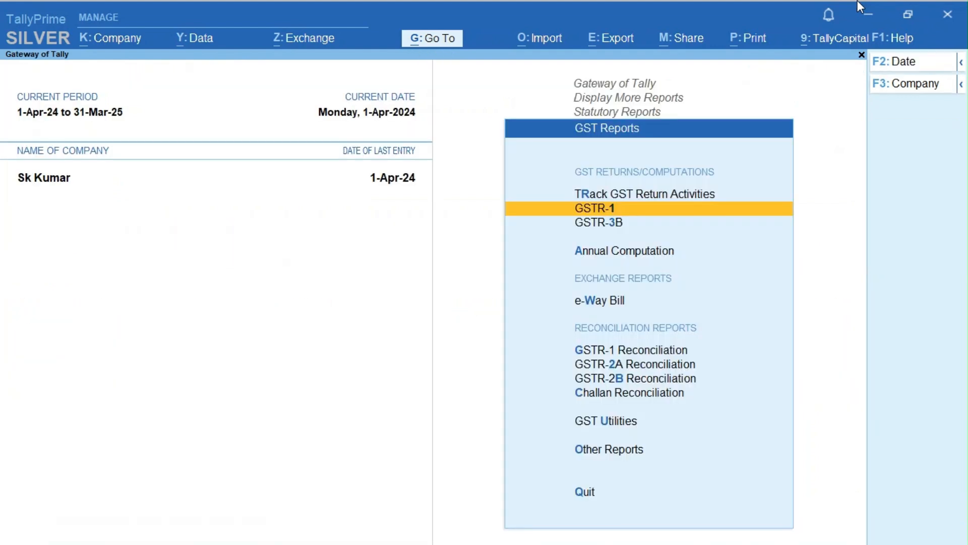
key(Down)
key(Down)
key(Down)
key(Down)
key(Down)
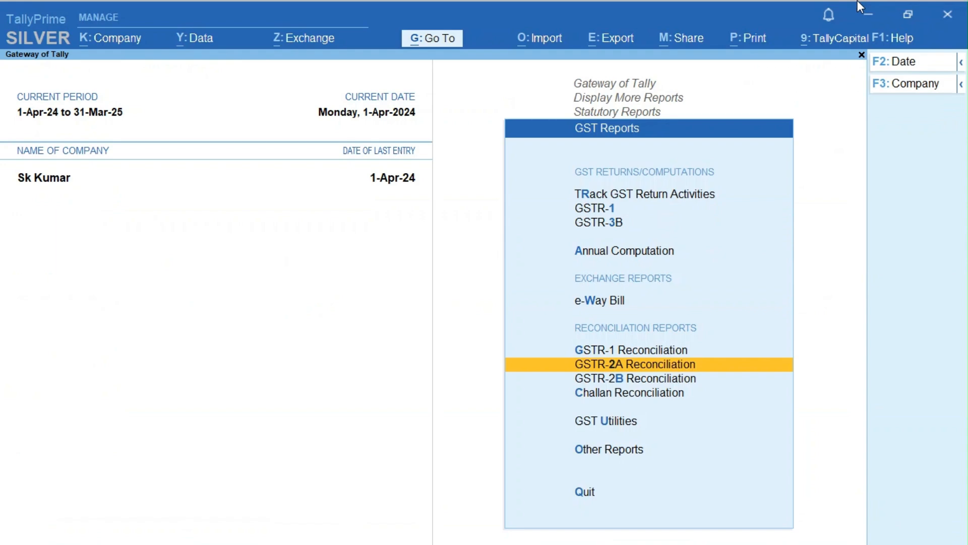
key(Return)
key(Down)
key(Down)
key(Down)
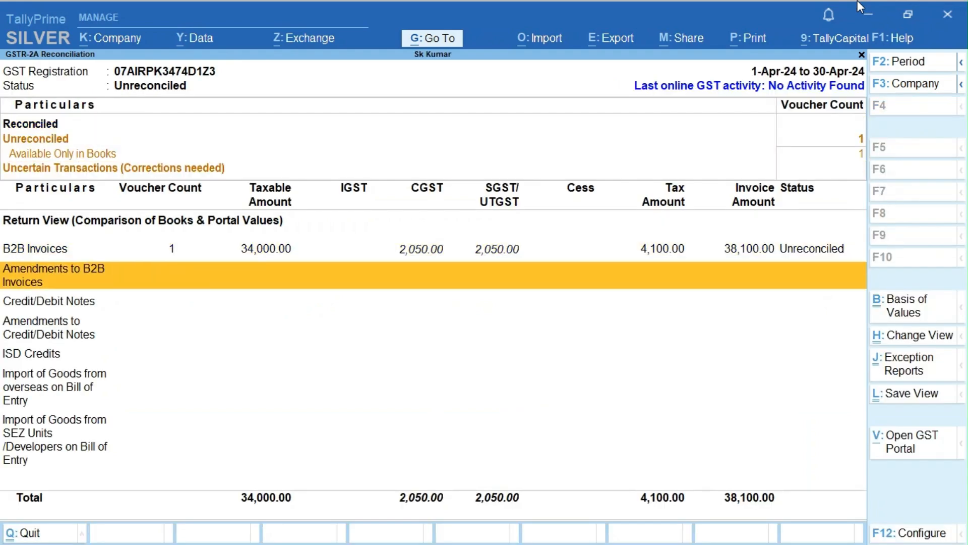
key(Up)
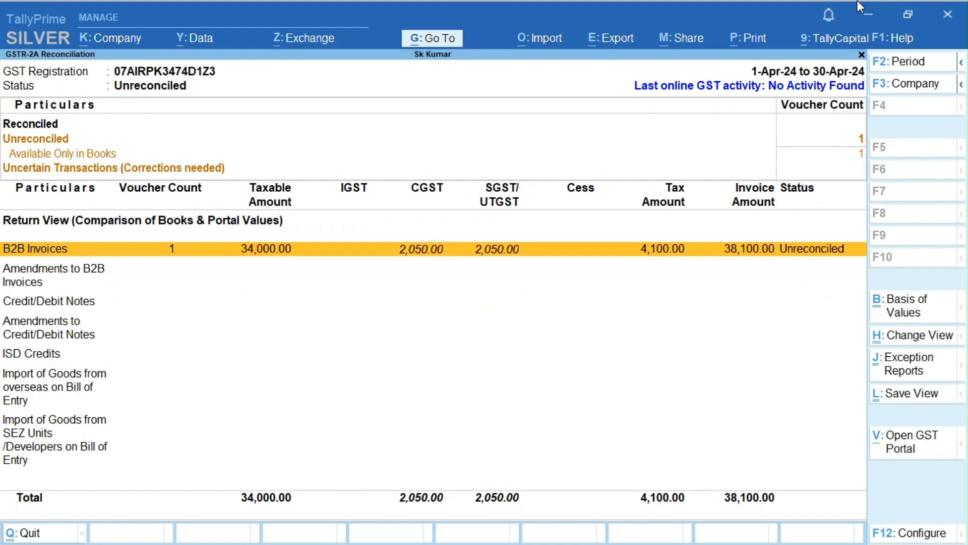
key(Escape)
key(Escape)
key(Escape)
key(Escape)
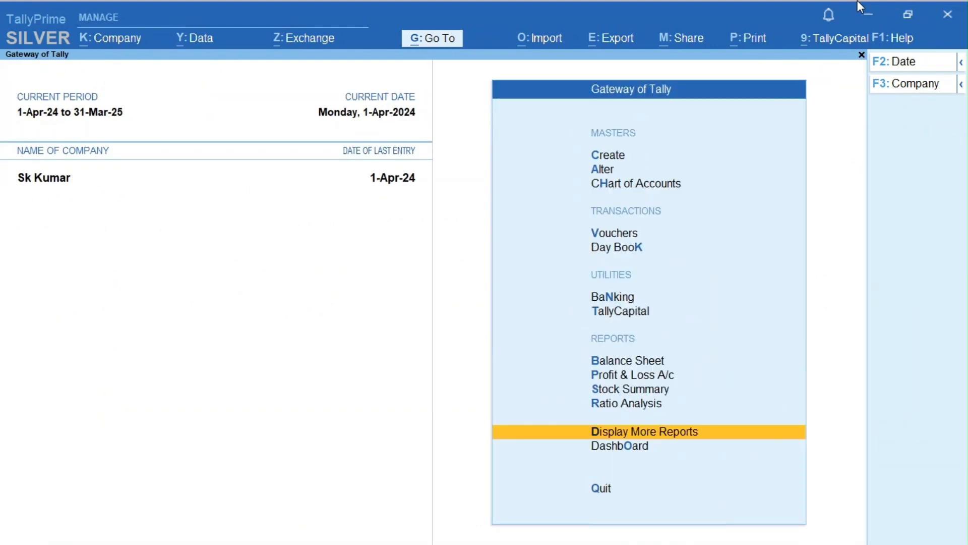
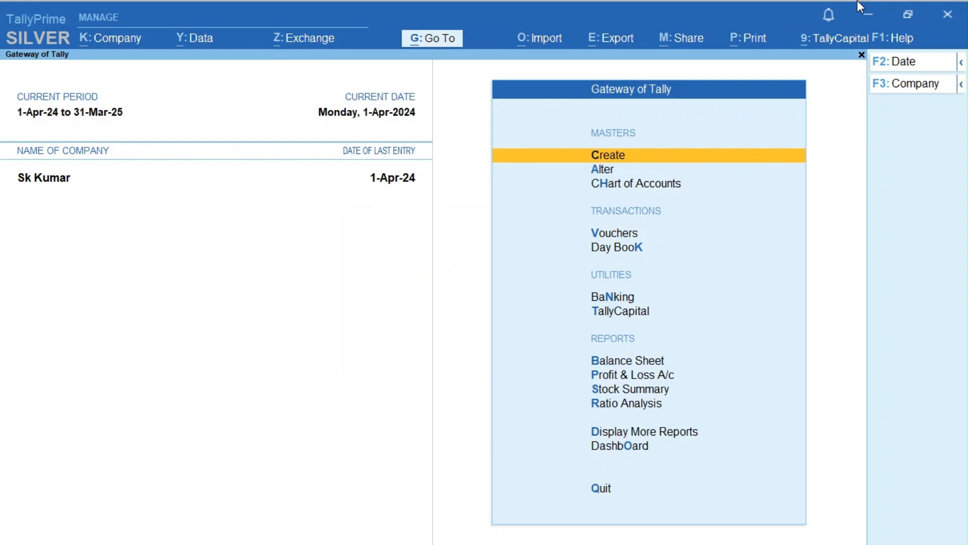
- Decline the TallyPrime quit prompt, then minimize the window to show the Windows desktop
key(Escape)
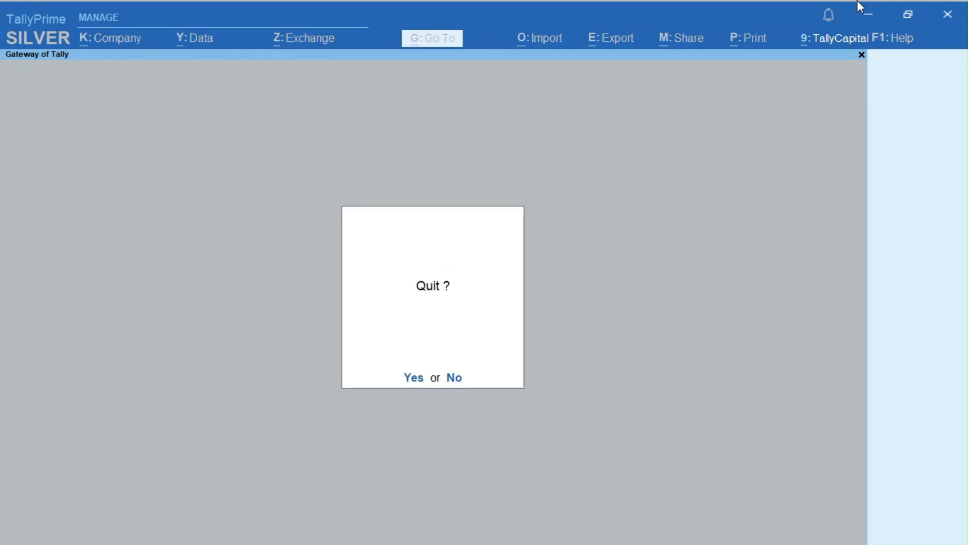
key(n)
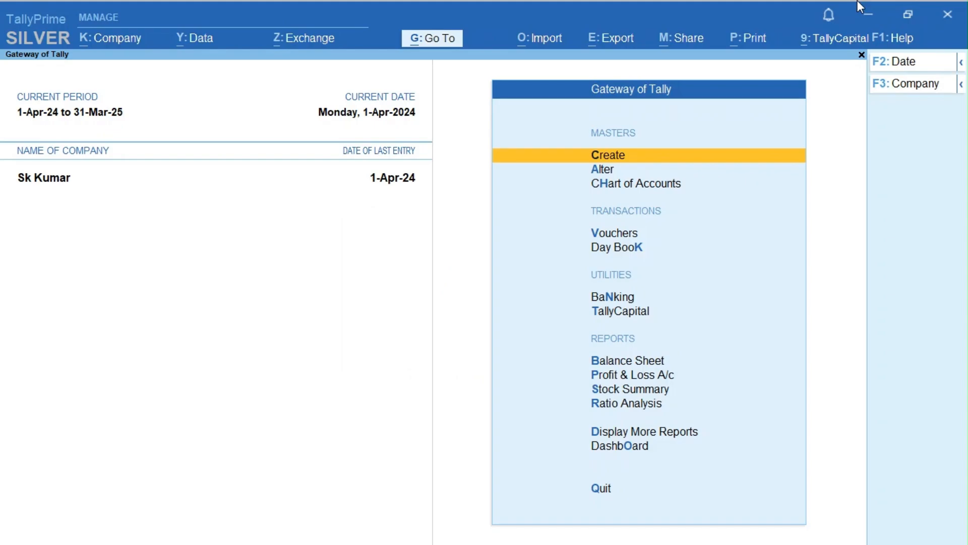
click(863, 10)
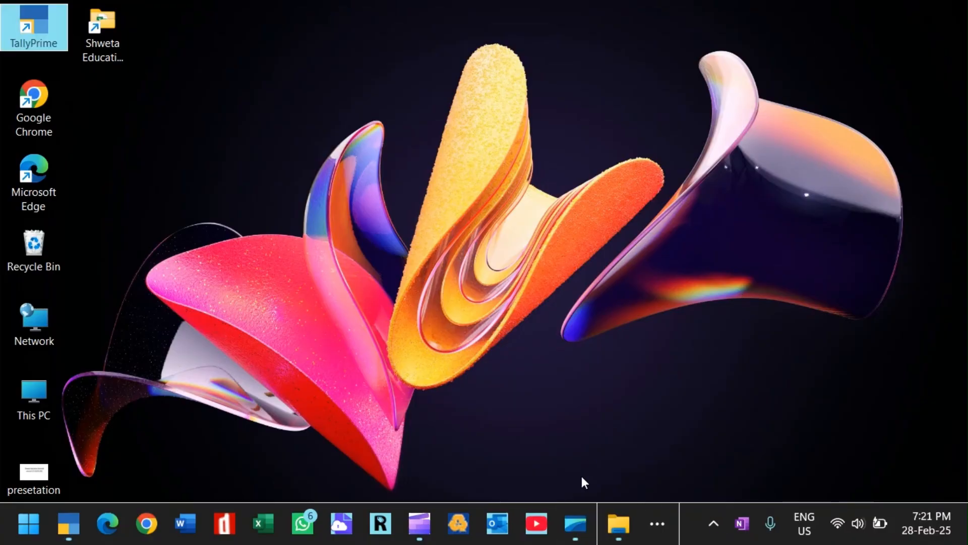